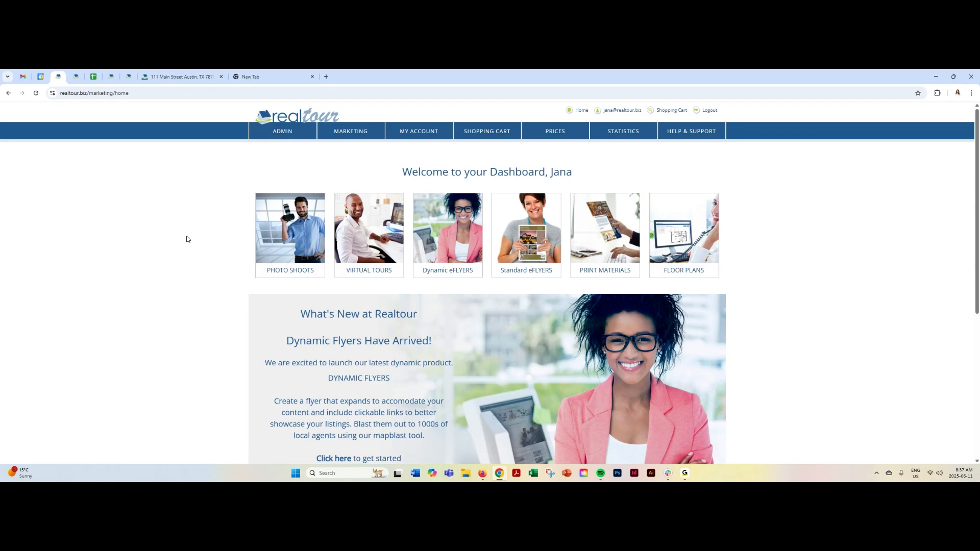
Open the photo shoots area and start creating a new listing
{"action": "left_click", "coordinate": [292, 240]}
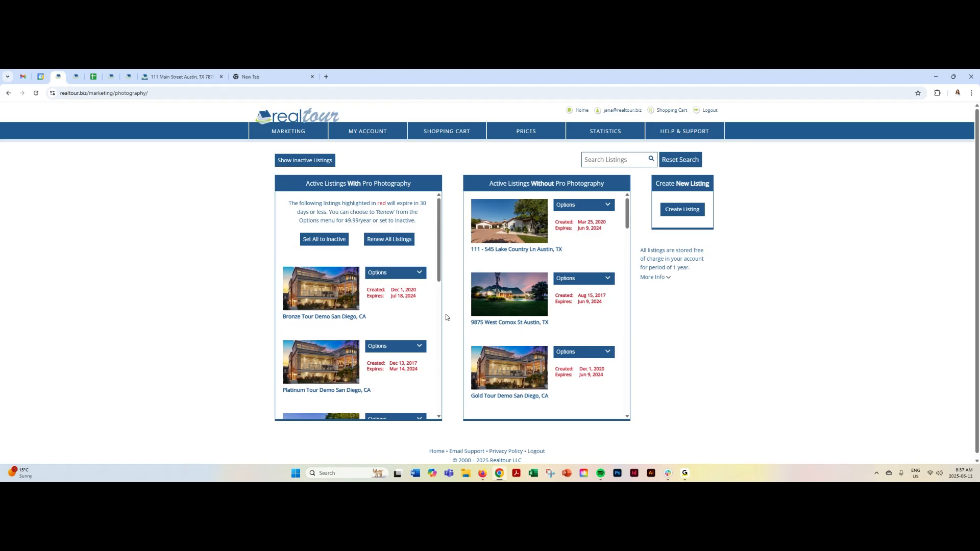
{"action": "scroll", "coordinate": [440, 278], "scroll_direction": "down", "scroll_amount": 2}
{"action": "mouse_move", "coordinate": [445, 318]}
{"action": "left_mouse_down"}
{"action": "mouse_move", "coordinate": [446, 403]}
{"action": "mouse_move", "coordinate": [454, 303]}
{"action": "left_mouse_up"}
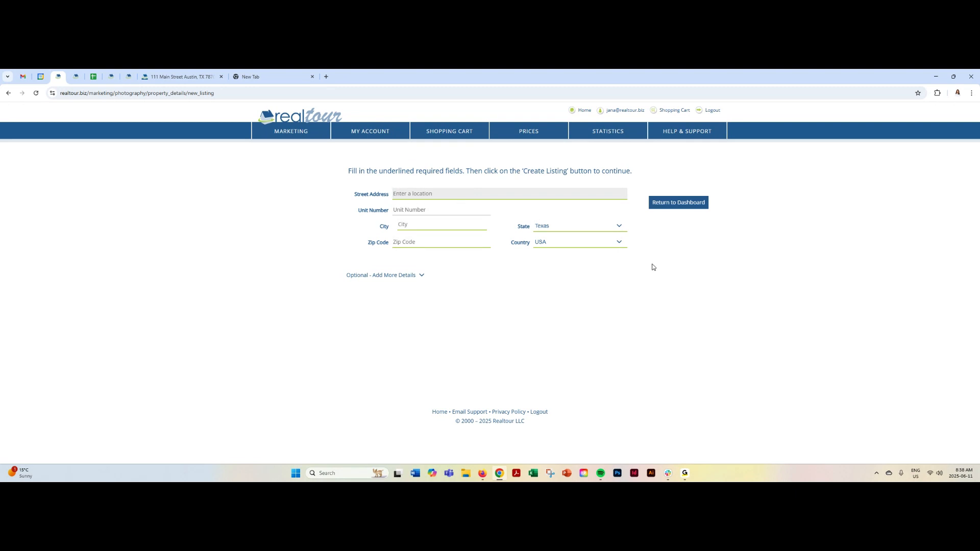
Enter the property's street address for the new listing
{"action": "type", "text": "123"}
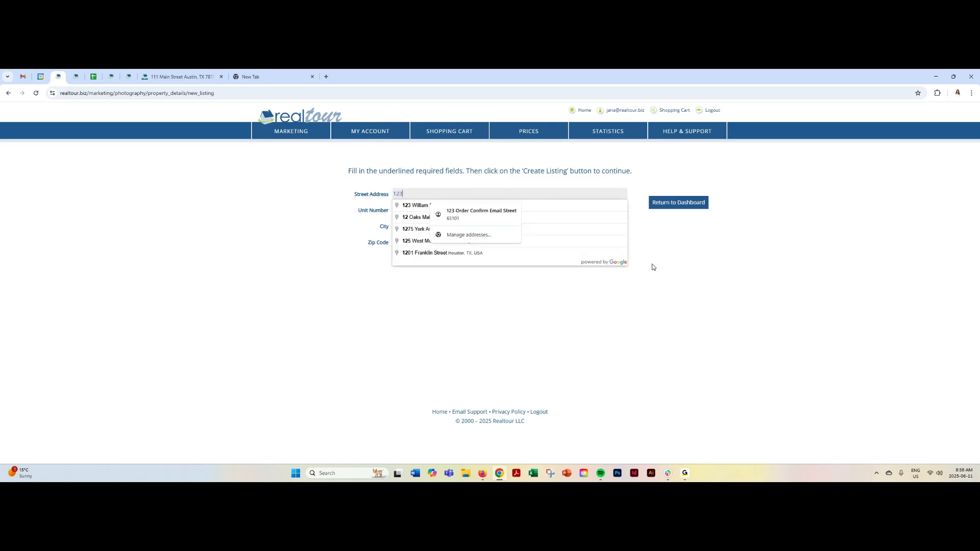
{"action": "type", "text": " Wed"}
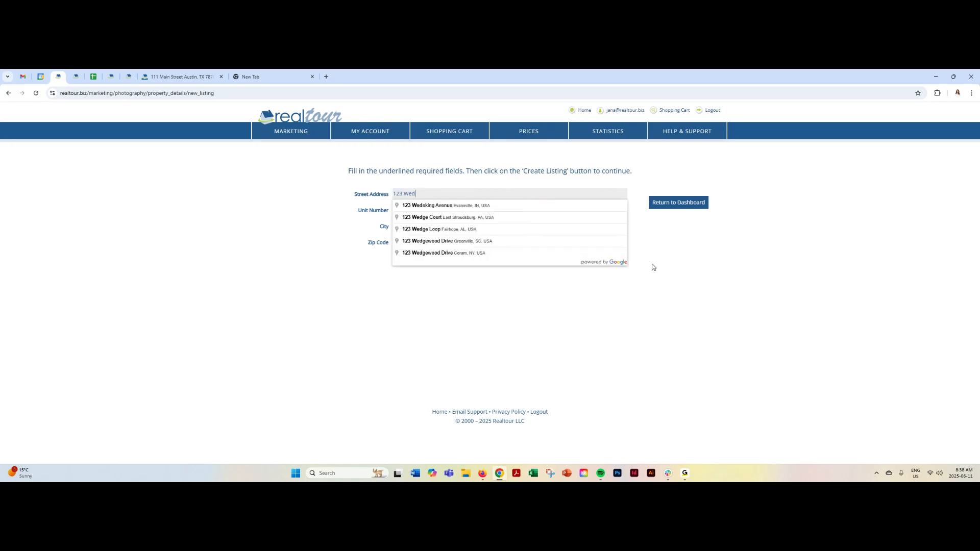
{"action": "type", "text": "nesday Street"}
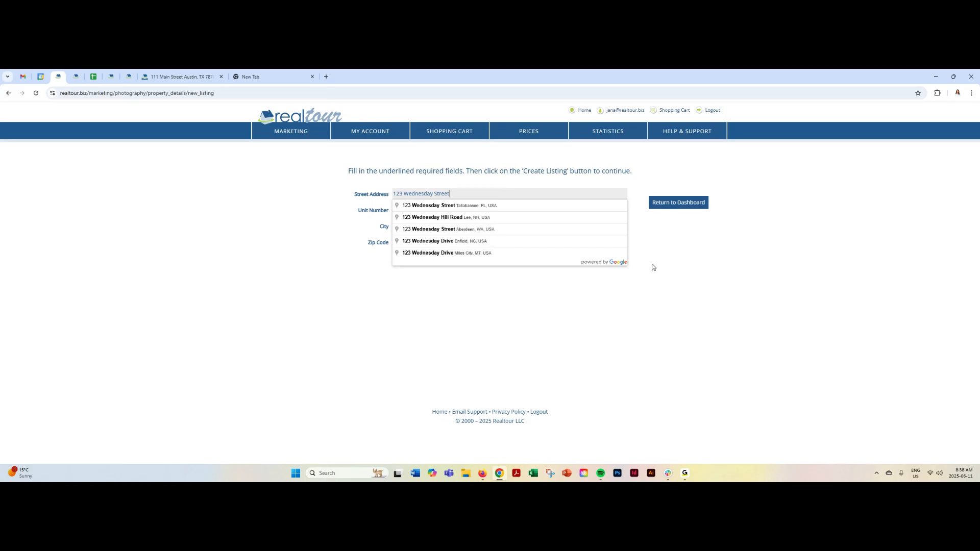
{"action": "left_click", "coordinate": [313, 250]}
Set the listing's city to Austin and fill in the saved Texas zip code
{"action": "left_click", "coordinate": [402, 226]}
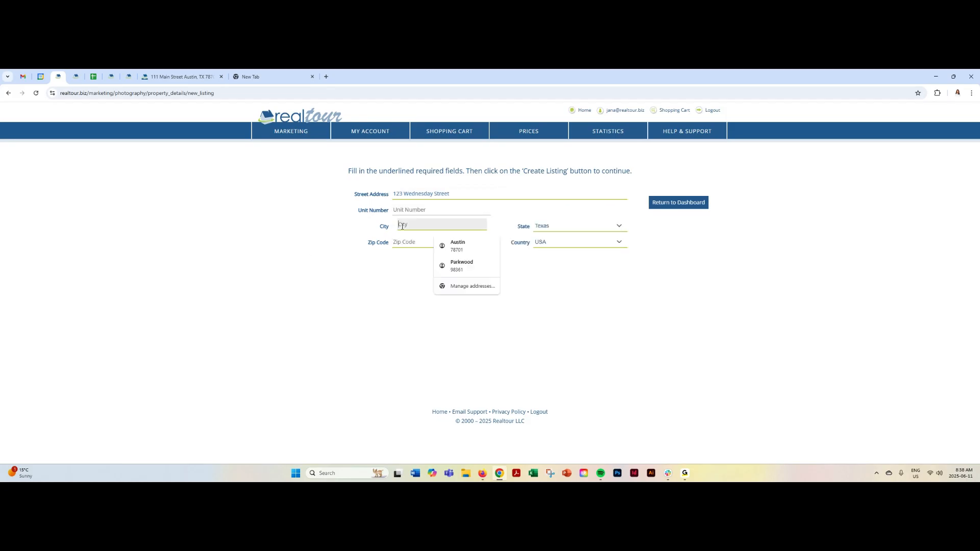
{"action": "type", "text": "Aus"}
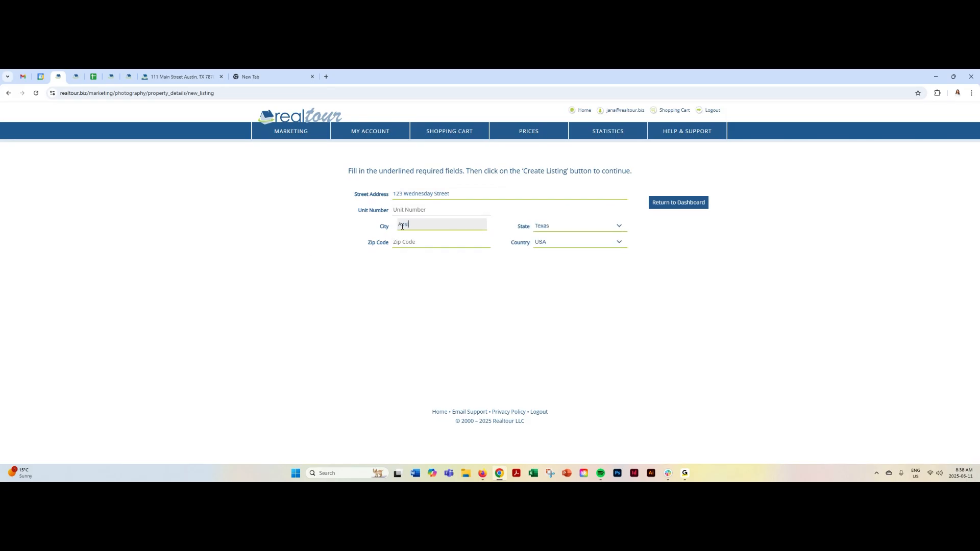
{"action": "key", "text": "BackSpace"}
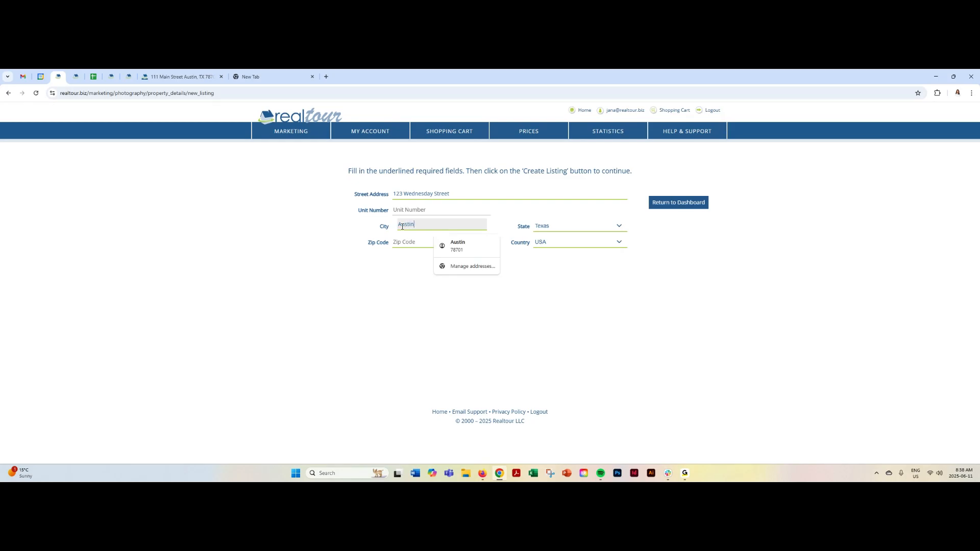
{"action": "type", "text": "tin"}
{"action": "left_click", "coordinate": [408, 242]}
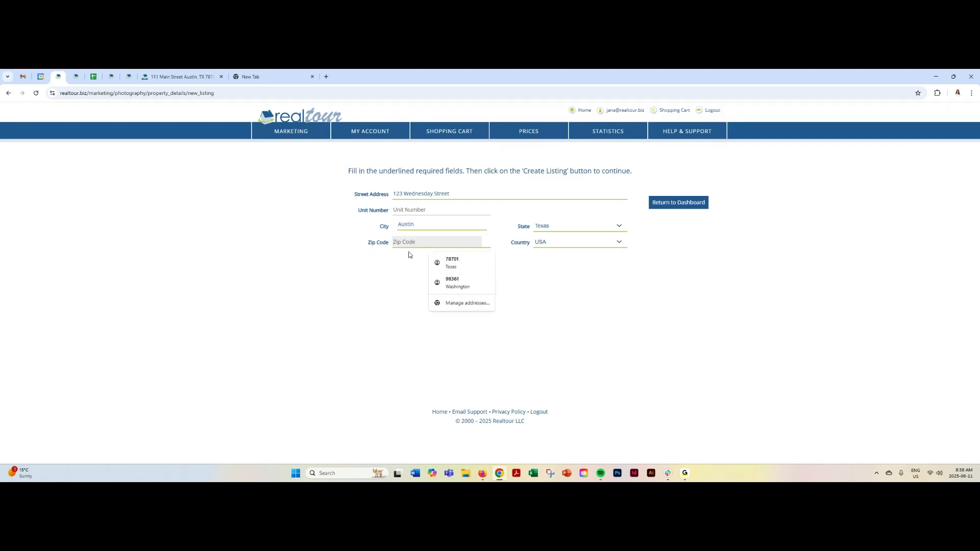
{"action": "left_click", "coordinate": [452, 262]}
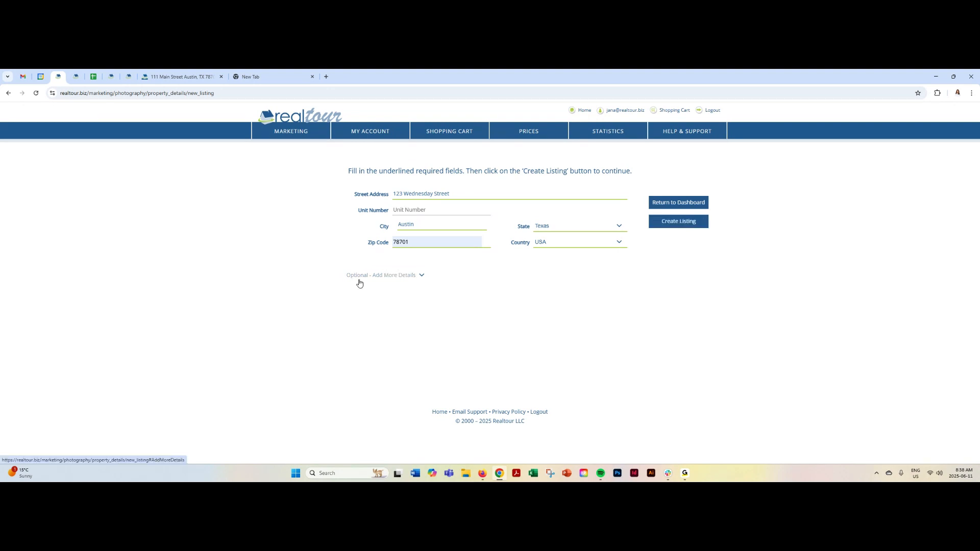
Expand the optional listing details, review the property data, feature and description fields, and collapse the section again
{"action": "left_click", "coordinate": [401, 277]}
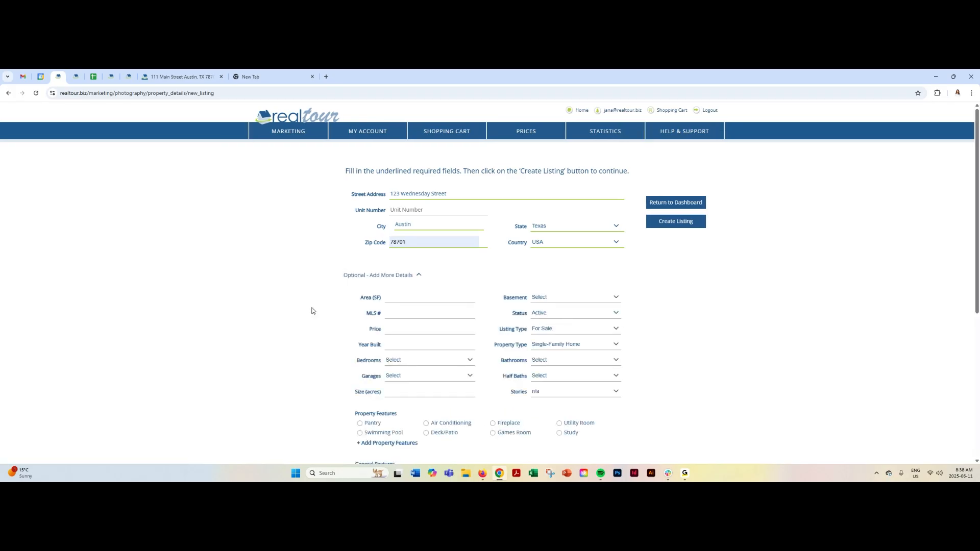
{"action": "scroll", "coordinate": [313, 310], "scroll_direction": "down", "scroll_amount": 1}
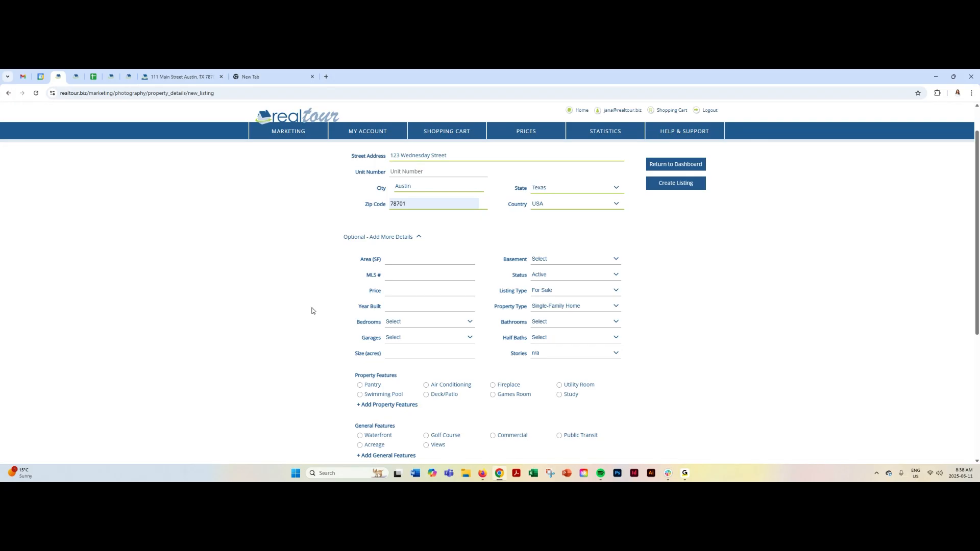
{"action": "scroll", "coordinate": [313, 311], "scroll_direction": "down", "scroll_amount": 2}
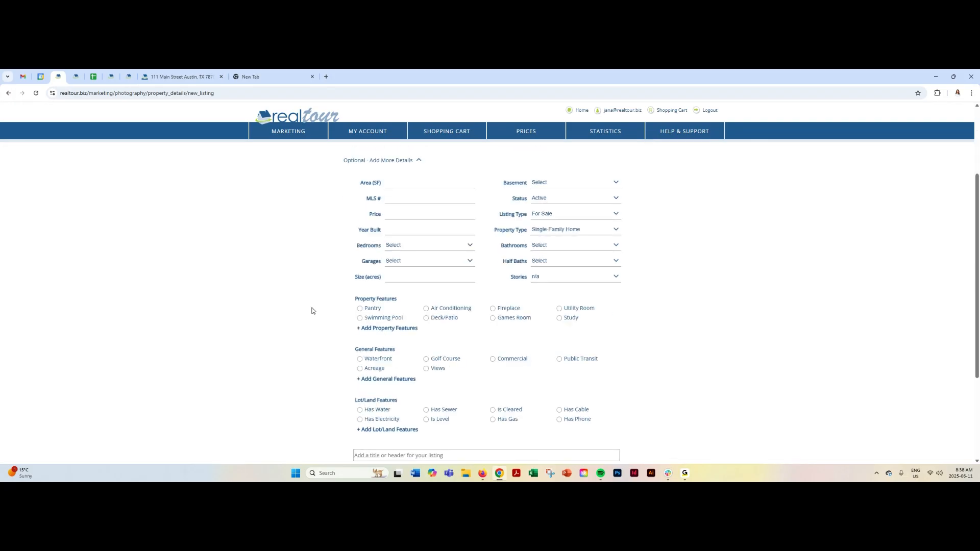
{"action": "scroll", "coordinate": [312, 311], "scroll_direction": "down", "scroll_amount": 1}
{"action": "scroll", "coordinate": [313, 310], "scroll_direction": "down", "scroll_amount": 2}
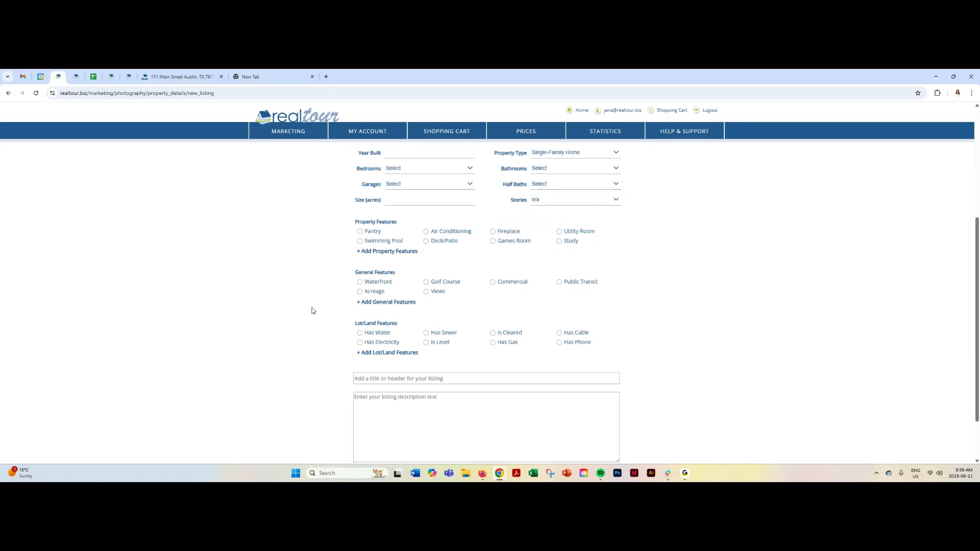
{"action": "left_click", "coordinate": [374, 339]}
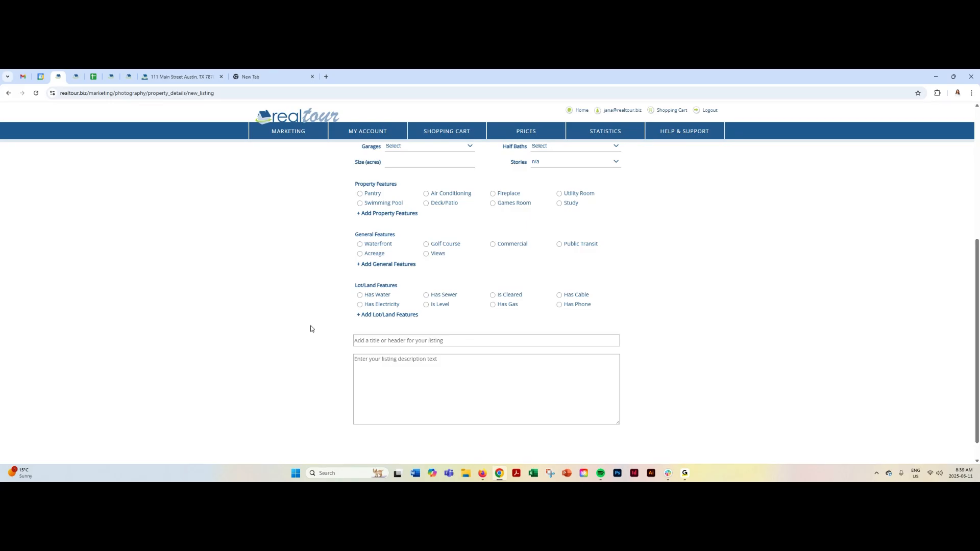
{"action": "scroll", "coordinate": [311, 328], "scroll_direction": "up", "scroll_amount": 4}
{"action": "scroll", "coordinate": [311, 329], "scroll_direction": "up", "scroll_amount": 1}
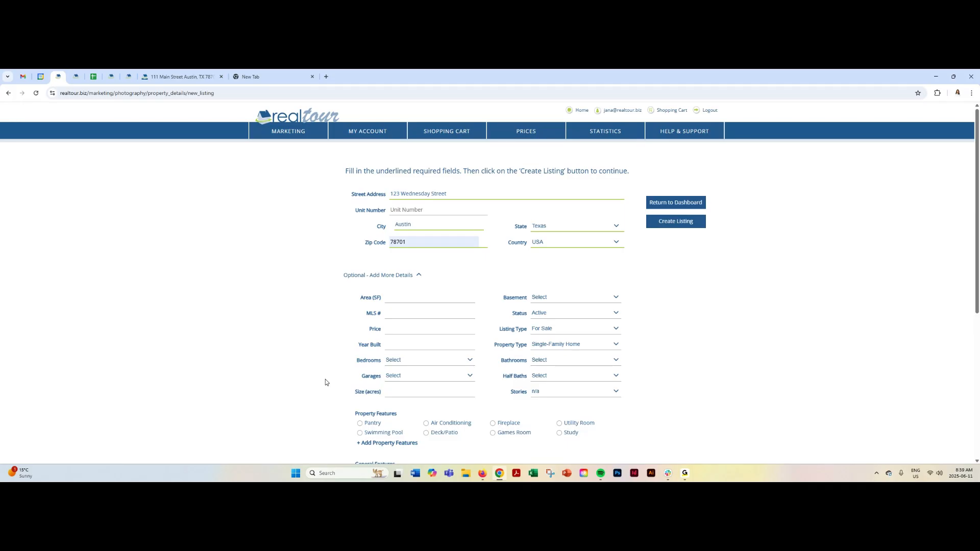
{"action": "left_click", "coordinate": [407, 313]}
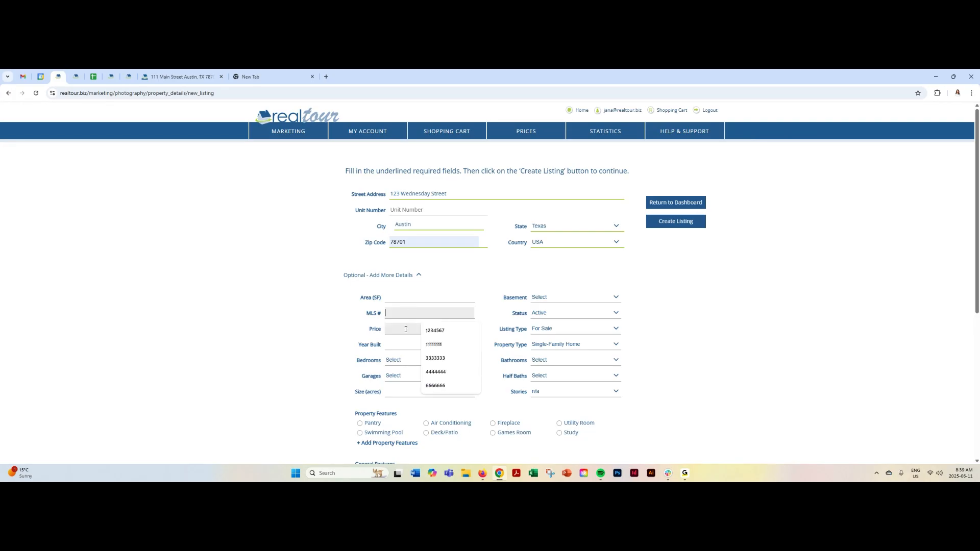
{"action": "key", "text": "Tab"}
{"action": "key", "text": "Tab"}
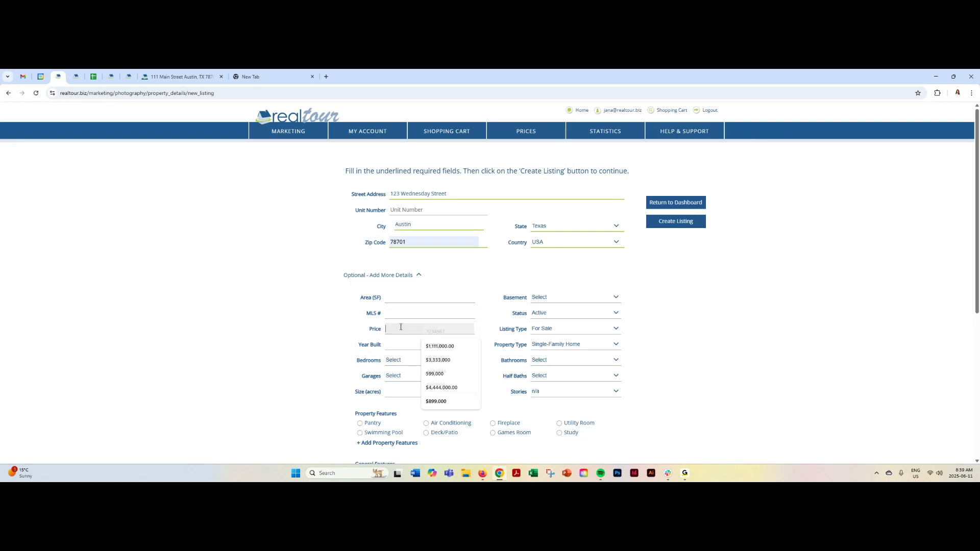
{"action": "key", "text": "Tab"}
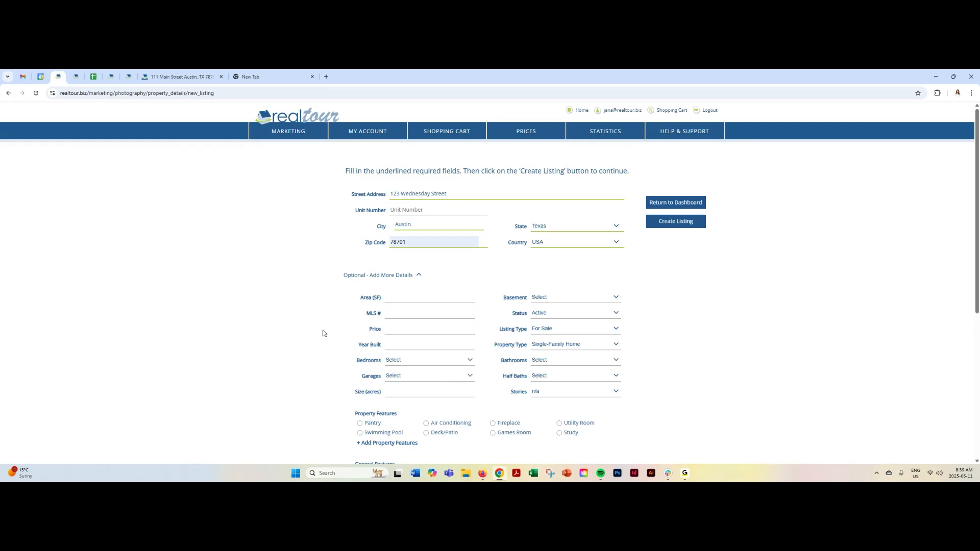
{"action": "left_click", "coordinate": [372, 276]}
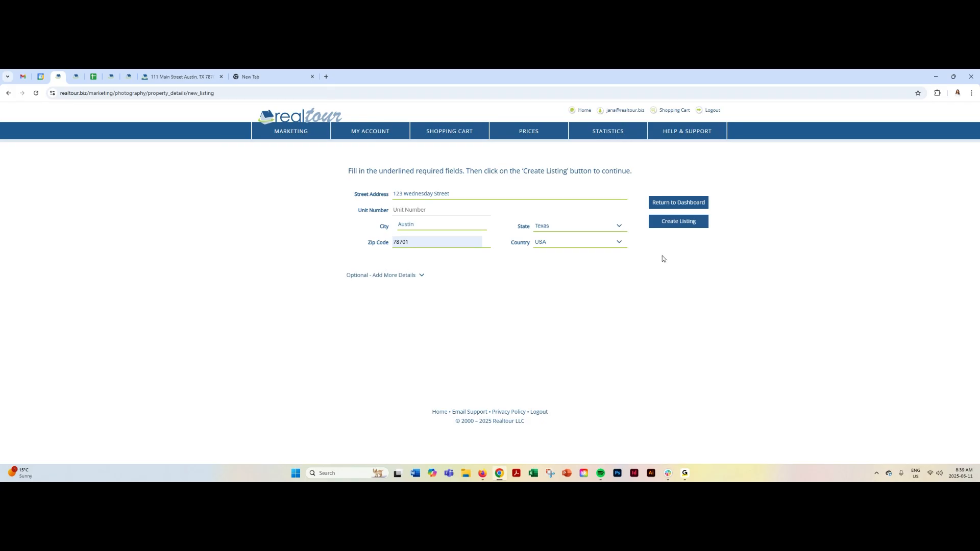
Create the listing, decline saving its address in the browser, and review the photographers and calendars available for the area
{"action": "left_click", "coordinate": [677, 223]}
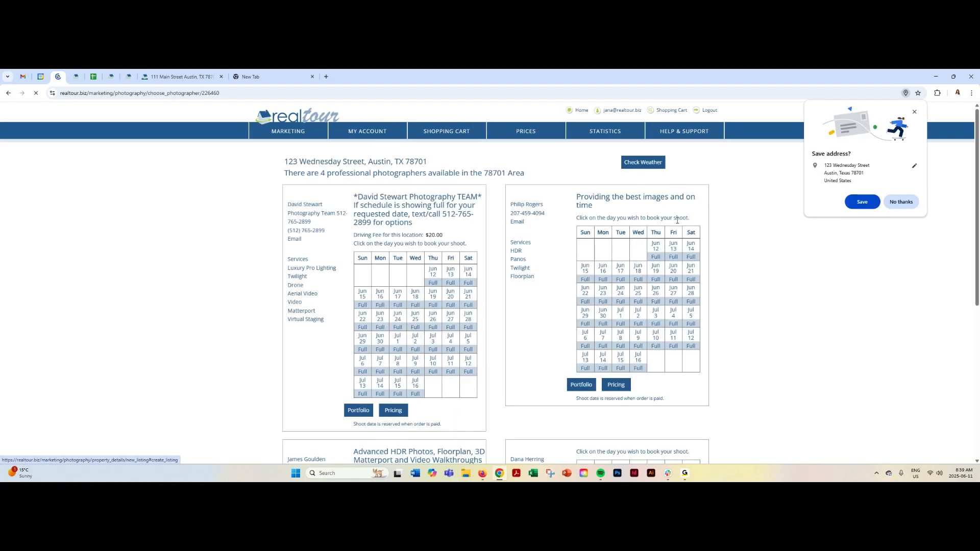
{"action": "left_click", "coordinate": [900, 202]}
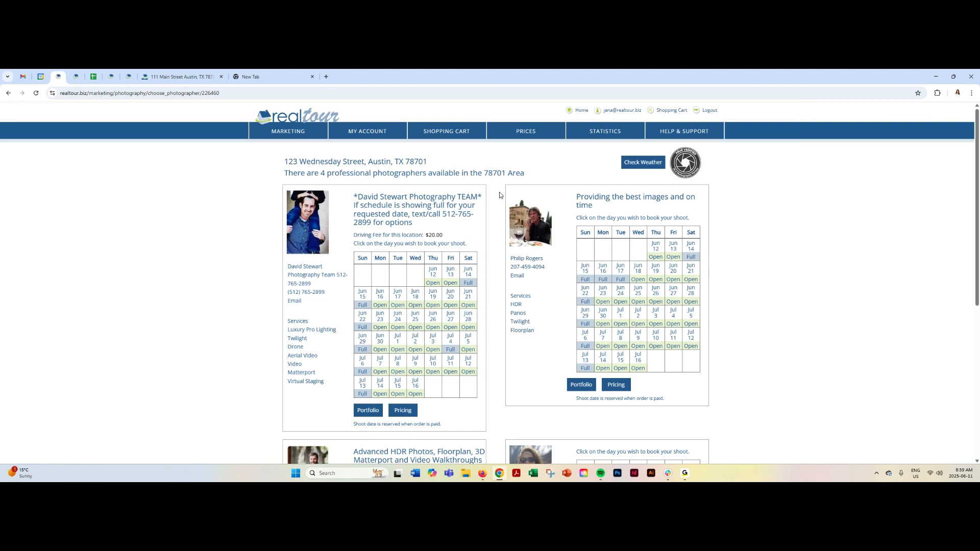
{"action": "left_click_drag", "start_coordinate": [485, 171], "coordinate": [506, 172]}
{"action": "scroll", "coordinate": [727, 327], "scroll_direction": "down", "scroll_amount": 5}
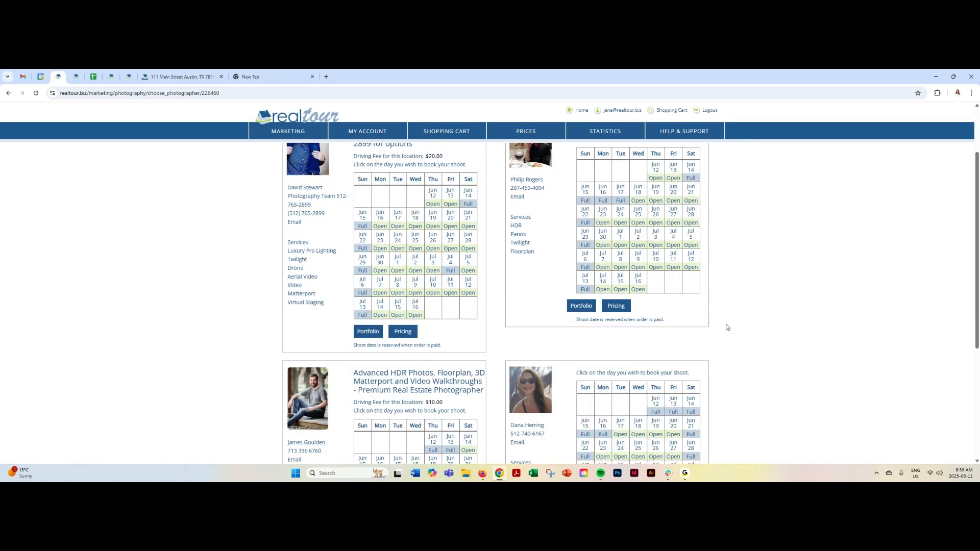
{"action": "scroll", "coordinate": [727, 327], "scroll_direction": "up", "scroll_amount": 5}
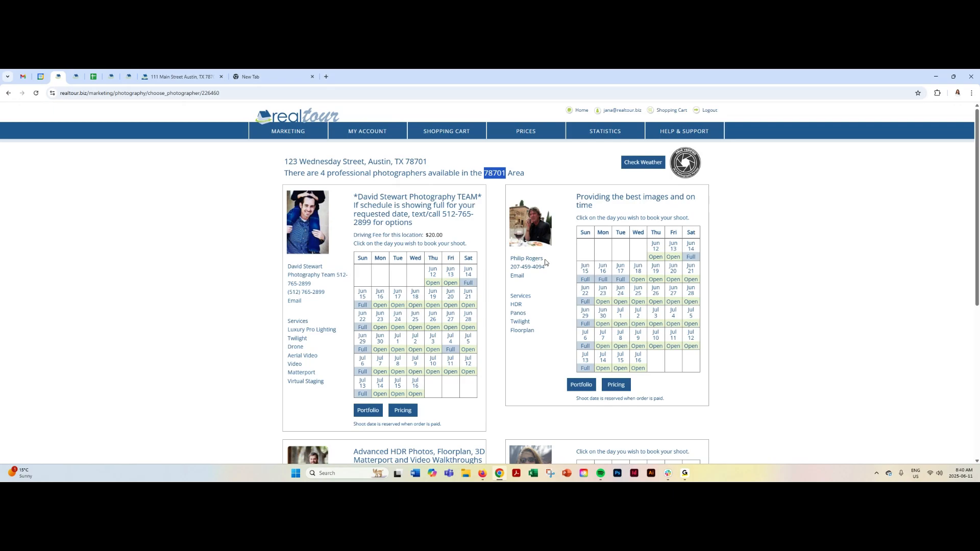
Choose June 12 in the calendar of the photographer promising the best images and on time, and look over the offered packages
{"action": "left_click", "coordinate": [656, 246]}
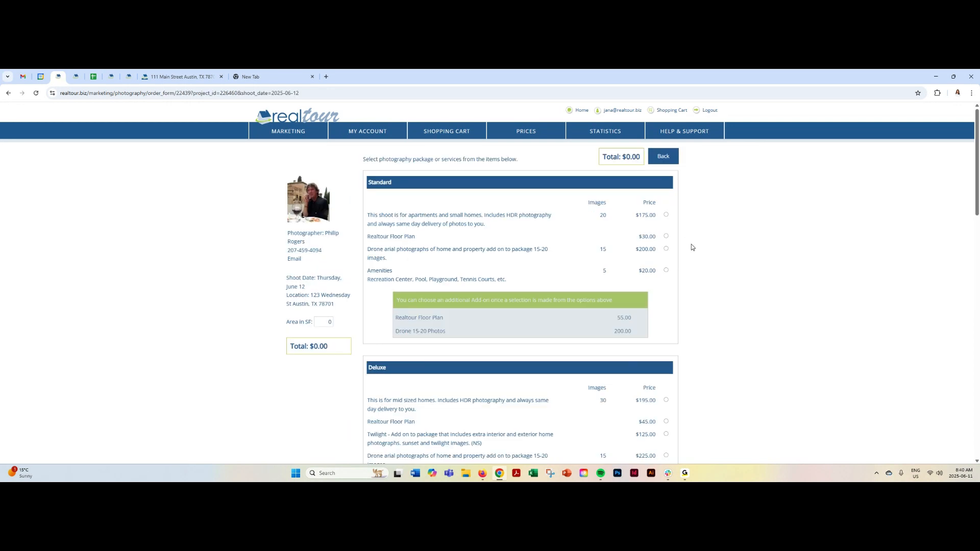
{"action": "scroll", "coordinate": [688, 255], "scroll_direction": "down", "scroll_amount": 6}
{"action": "scroll", "coordinate": [688, 256], "scroll_direction": "down", "scroll_amount": 3}
{"action": "scroll", "coordinate": [688, 255], "scroll_direction": "up", "scroll_amount": 4}
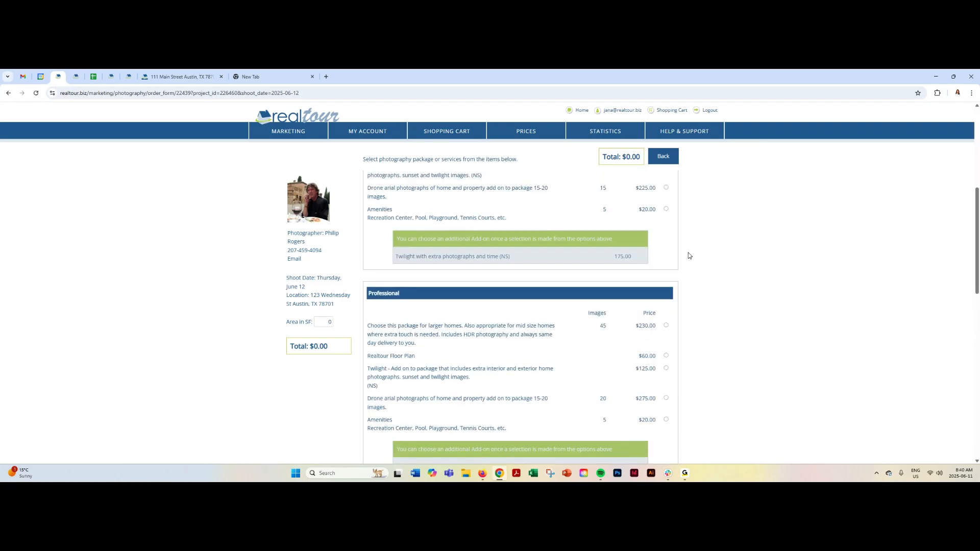
Select the 20-image Standard package for $175.00 and add the photo shoot to the cart with "Meet me at the property" access
{"action": "scroll", "coordinate": [688, 255], "scroll_direction": "up", "scroll_amount": 5}
{"action": "left_click", "coordinate": [666, 214]}
{"action": "left_click", "coordinate": [665, 158]}
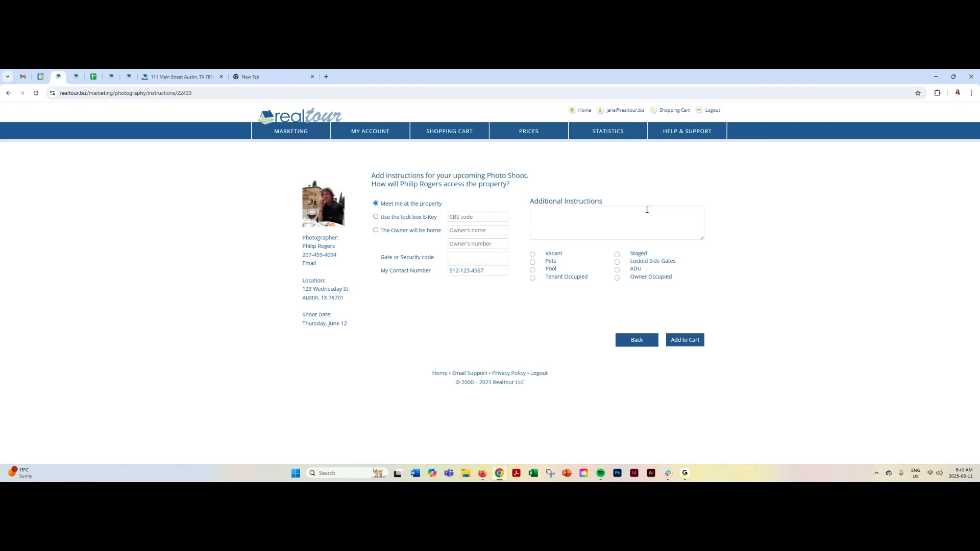
{"action": "left_click", "coordinate": [682, 342]}
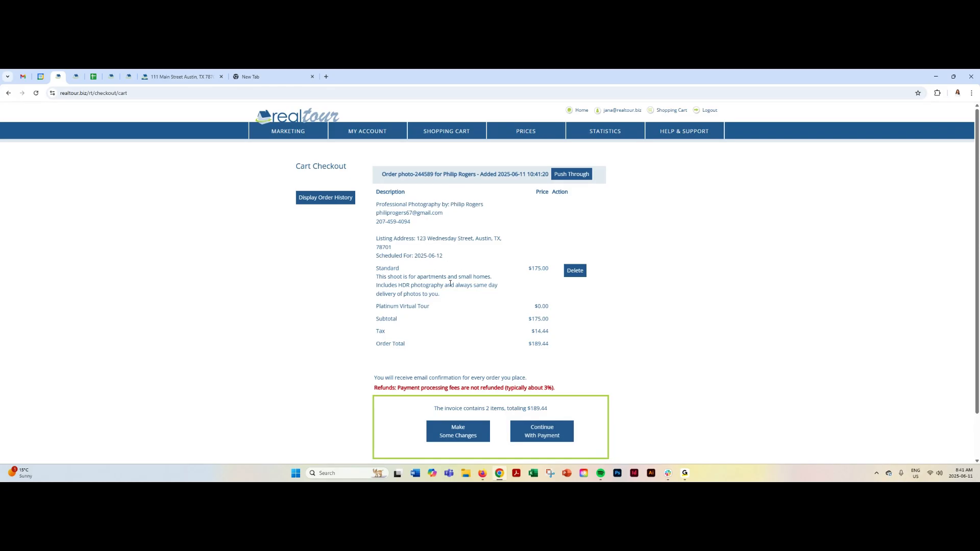
Check the Platinum Virtual Tour line and its price in the cart, then delete the Standard photo shoot order
{"action": "left_click_drag", "start_coordinate": [376, 307], "coordinate": [433, 309]}
{"action": "left_click_drag", "start_coordinate": [533, 307], "coordinate": [554, 309]}
{"action": "left_click", "coordinate": [647, 305]}
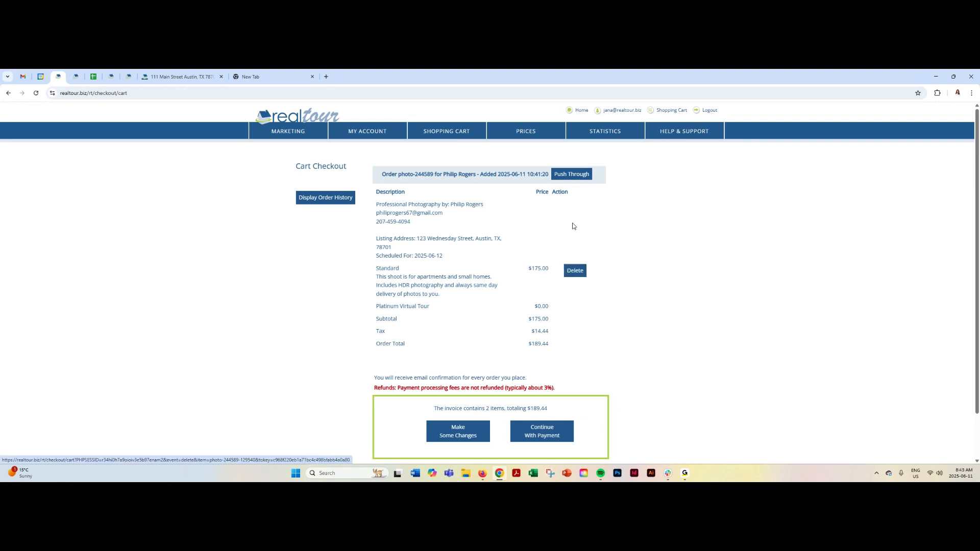
{"action": "left_click", "coordinate": [575, 273]}
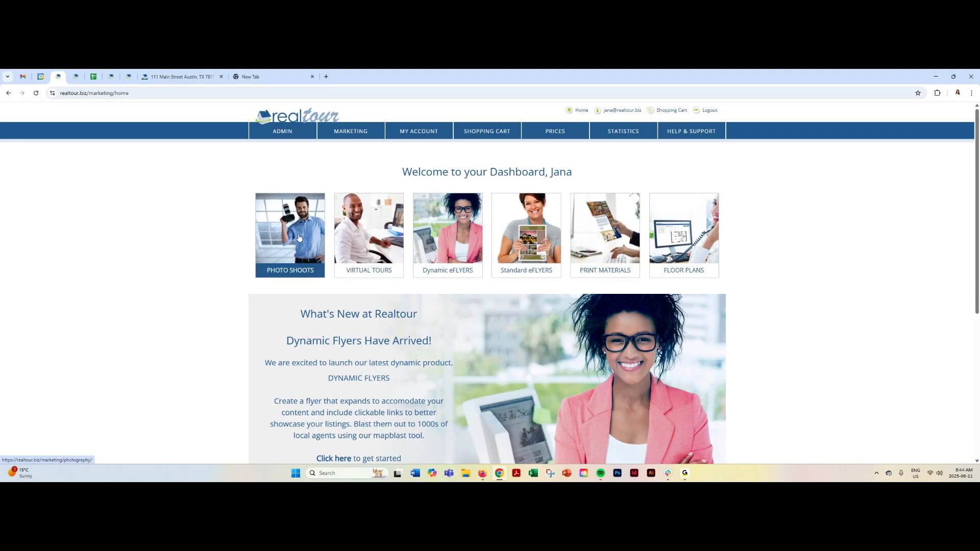
Open the virtual tours area and check the tour options of the first listing without a virtual tour
{"action": "left_click", "coordinate": [373, 240]}
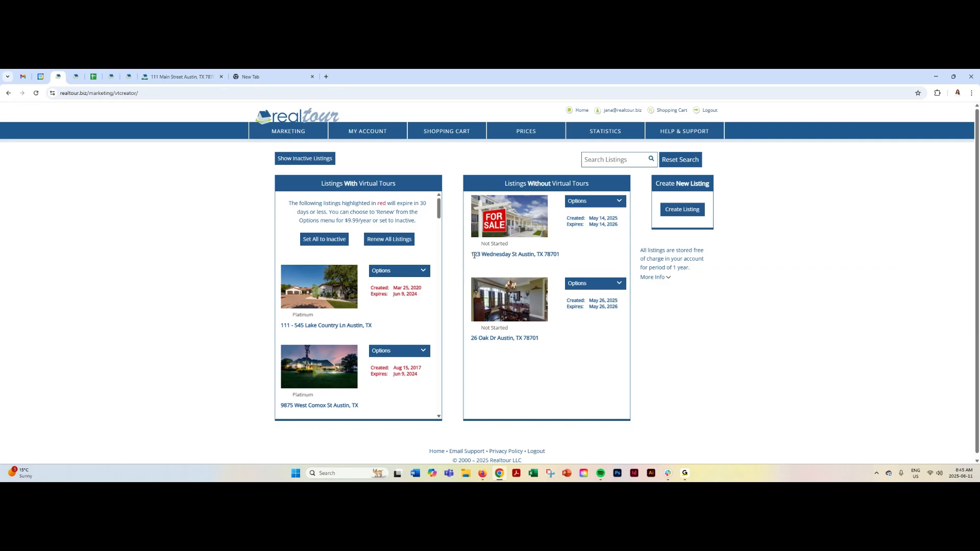
{"action": "left_click_drag", "start_coordinate": [473, 255], "coordinate": [561, 256]}
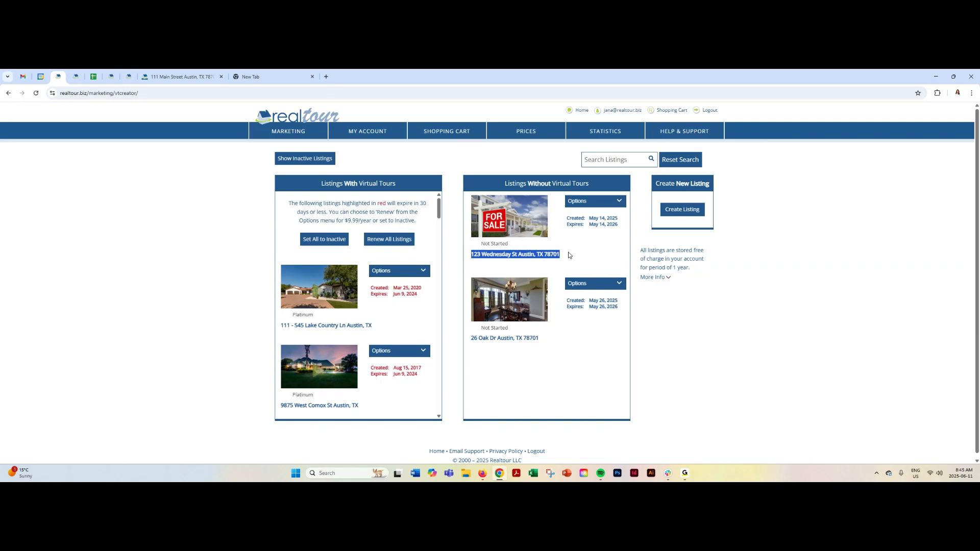
{"action": "mouse_move", "coordinate": [620, 204]}
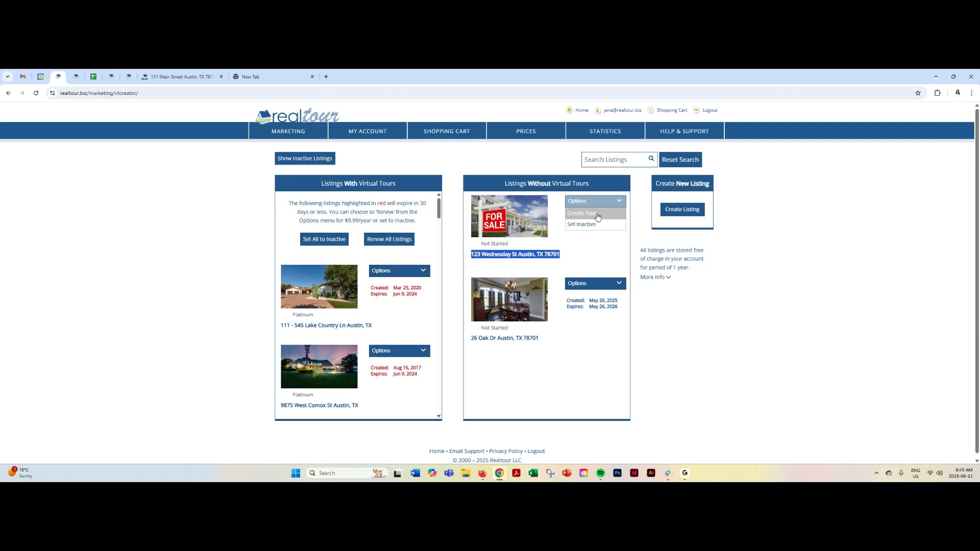
{"action": "left_click", "coordinate": [593, 255]}
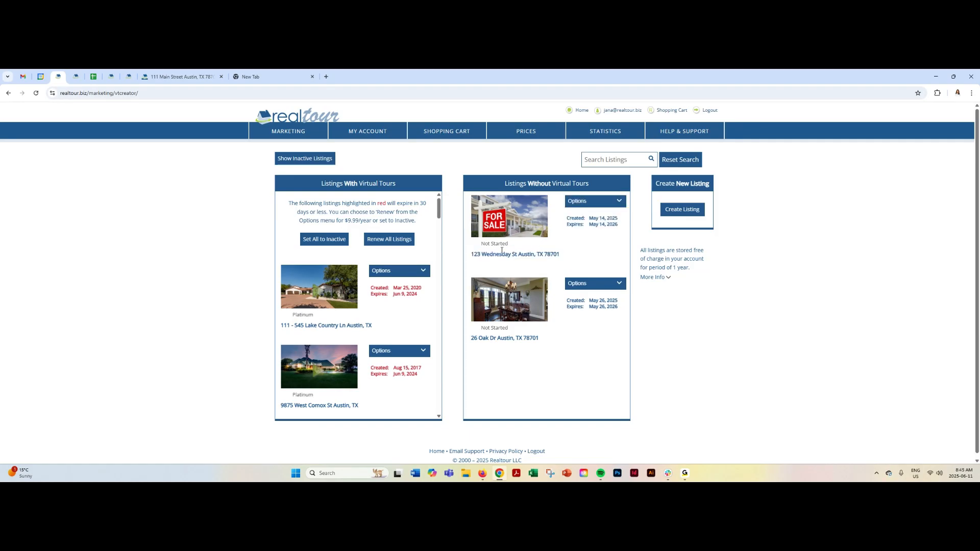
Search the virtual tour listings for "111"
{"action": "left_click", "coordinate": [600, 160]}
{"action": "type", "text": "111"}
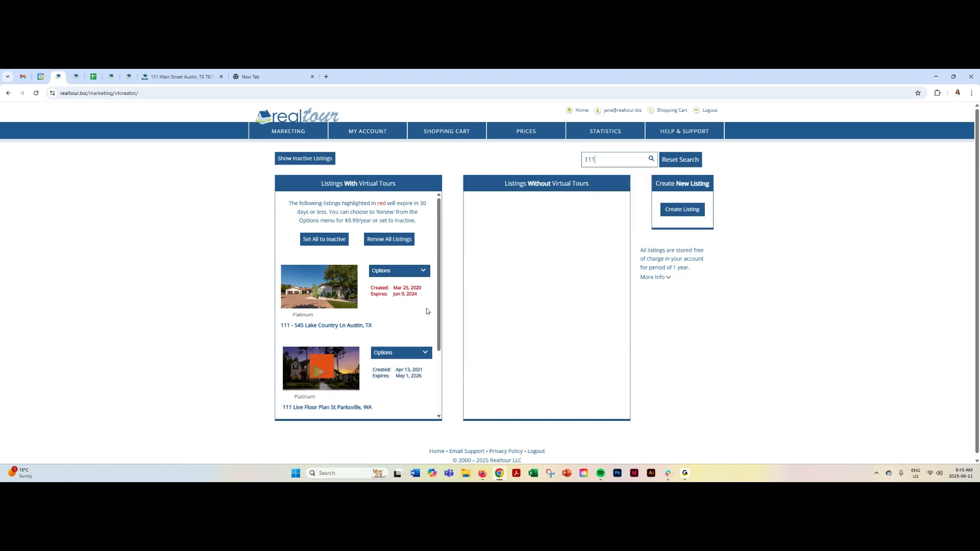
Open the virtual tour of the last matching listing, the one in Austin expiring May 13, 2026, for editing
{"action": "scroll", "coordinate": [426, 308], "scroll_direction": "down", "scroll_amount": 3}
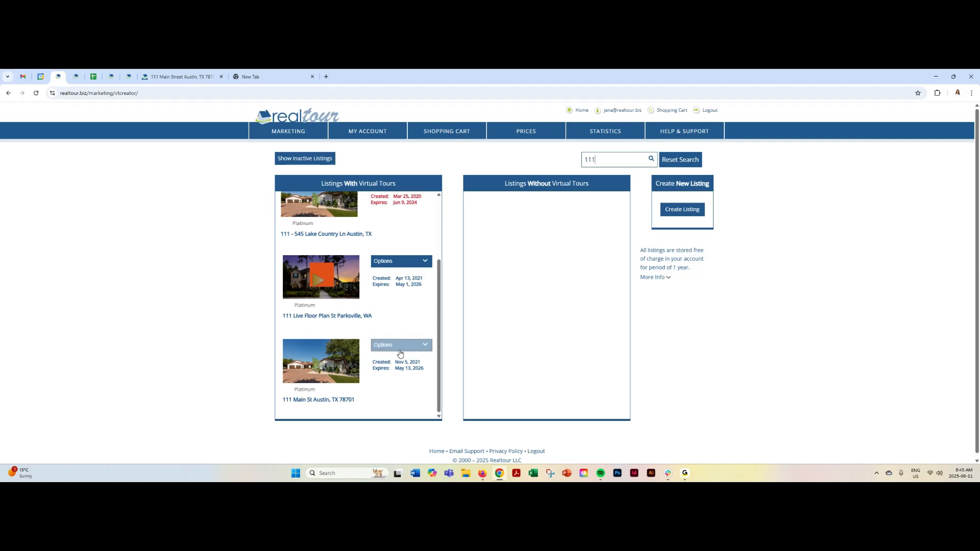
{"action": "left_click", "coordinate": [425, 347]}
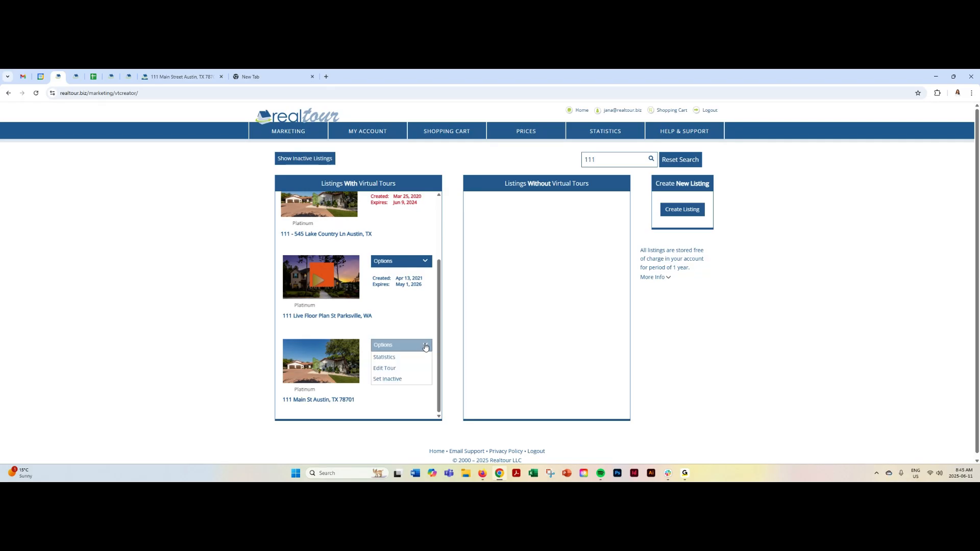
{"action": "left_click", "coordinate": [394, 370]}
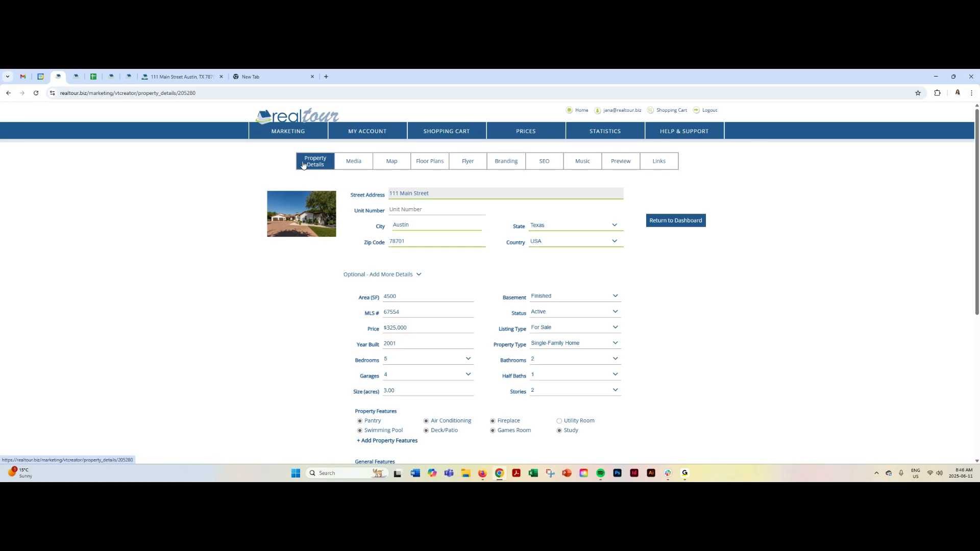
Review the listing's optional property details, from area, price and bedrooms down to the feature lists and description
{"action": "left_click", "coordinate": [379, 274]}
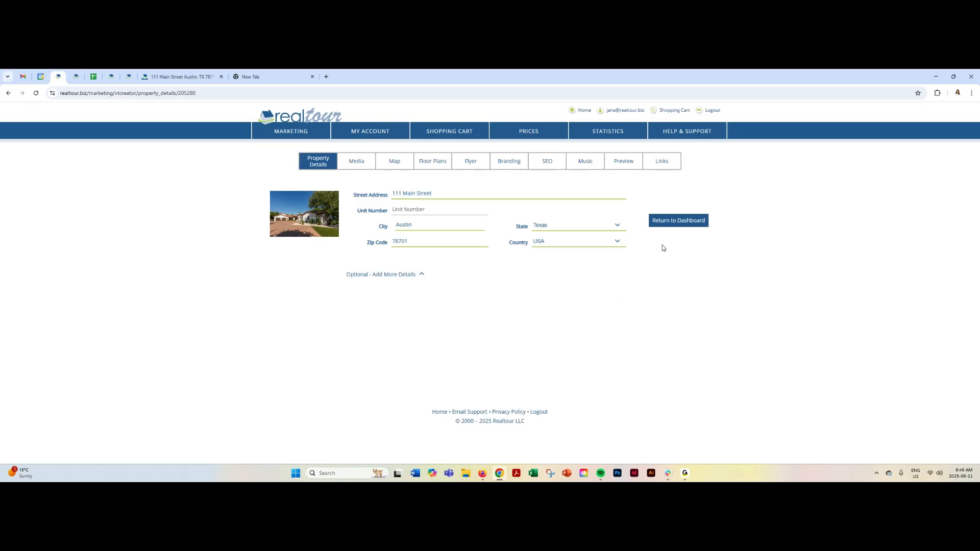
{"action": "left_click", "coordinate": [389, 275]}
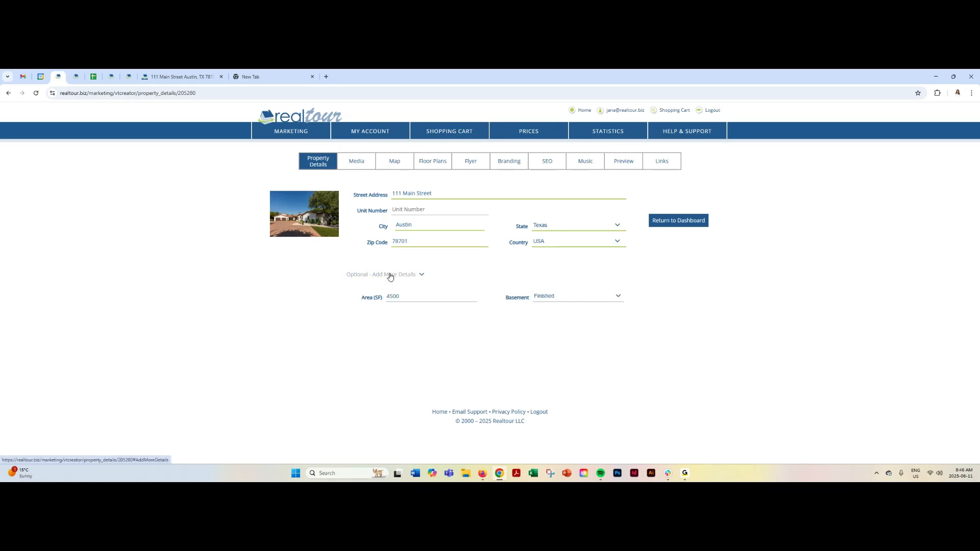
{"action": "scroll", "coordinate": [307, 300], "scroll_direction": "down", "scroll_amount": 5}
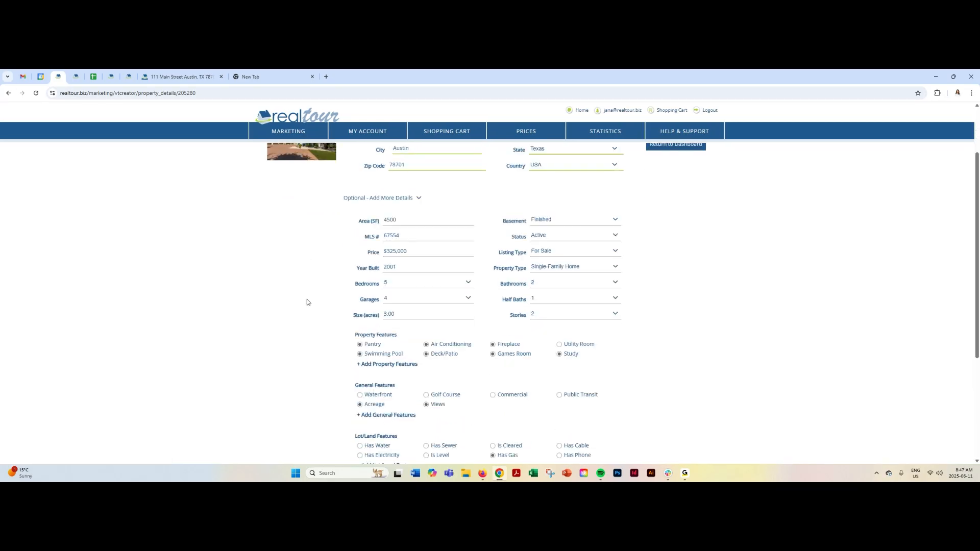
{"action": "scroll", "coordinate": [307, 302], "scroll_direction": "up", "scroll_amount": 5}
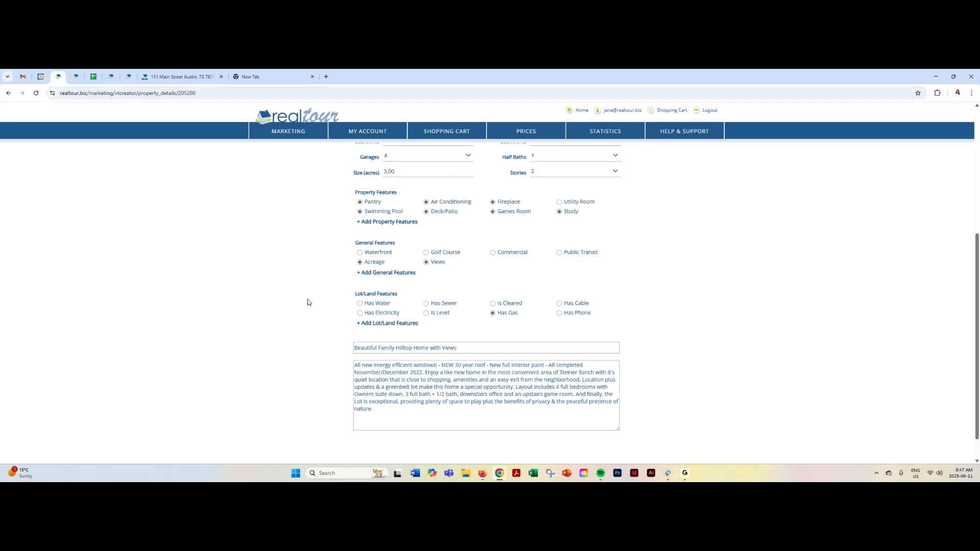
{"action": "scroll", "coordinate": [307, 300], "scroll_direction": "up", "scroll_amount": 1}
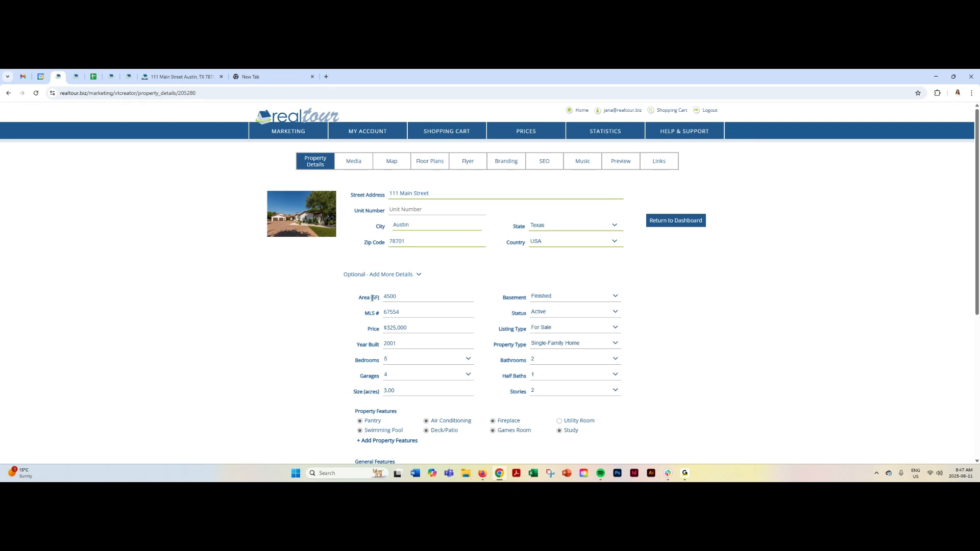
{"action": "left_click", "coordinate": [411, 312]}
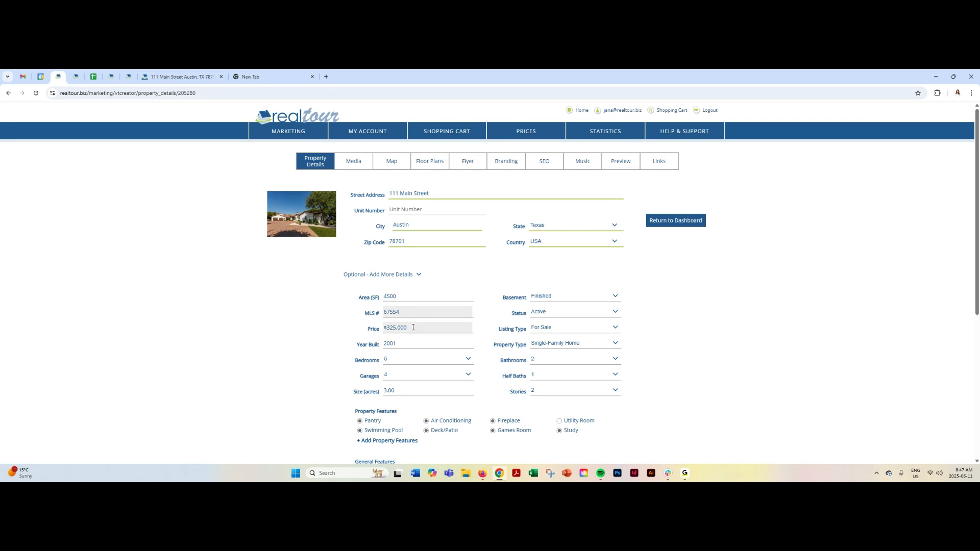
{"action": "left_click", "coordinate": [409, 360]}
{"action": "left_click", "coordinate": [663, 274]}
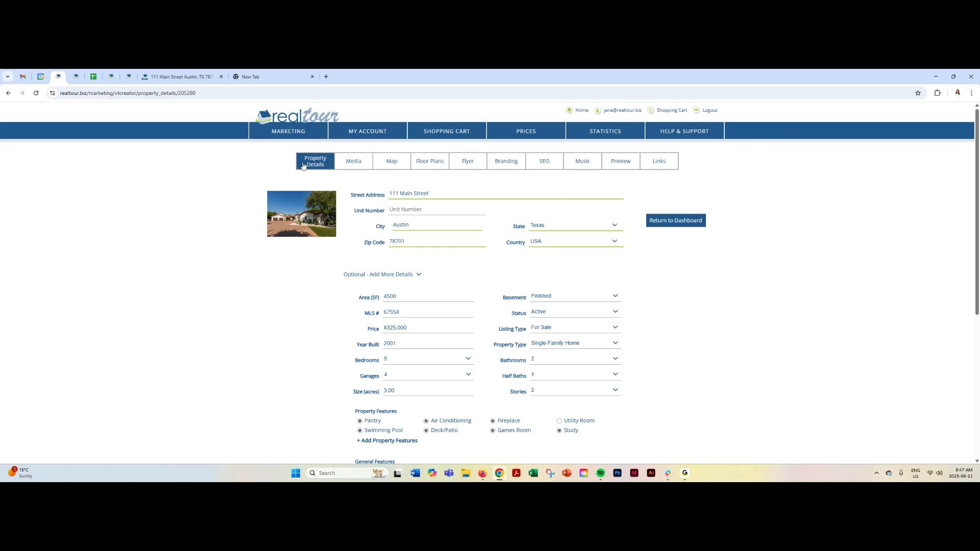
{"action": "left_click", "coordinate": [355, 163]}
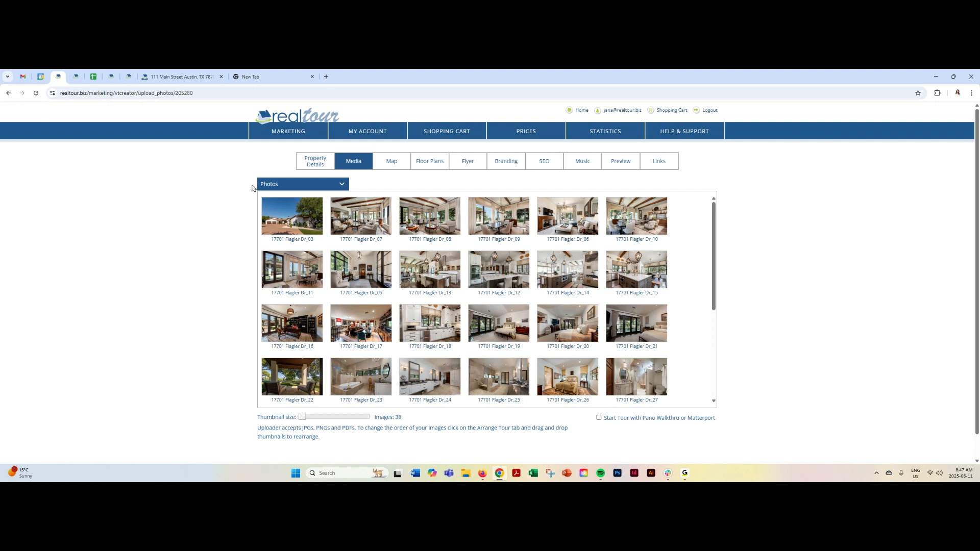
{"action": "left_click", "coordinate": [261, 185]}
{"action": "mouse_move", "coordinate": [296, 206]}
{"action": "mouse_move", "coordinate": [282, 184]}
{"action": "mouse_move", "coordinate": [357, 225]}
{"action": "left_click_drag", "start_coordinate": [357, 224], "coordinate": [505, 225]}
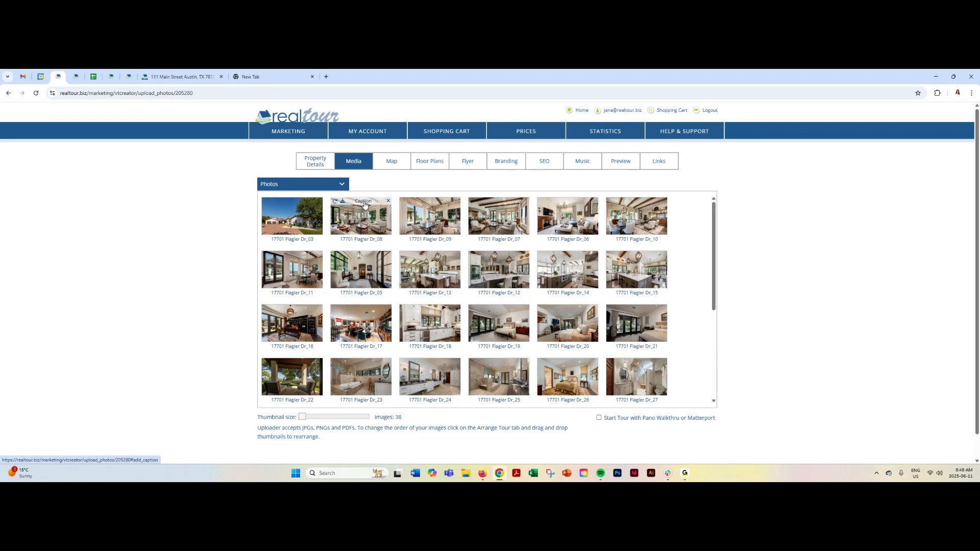
{"action": "left_click", "coordinate": [363, 202]}
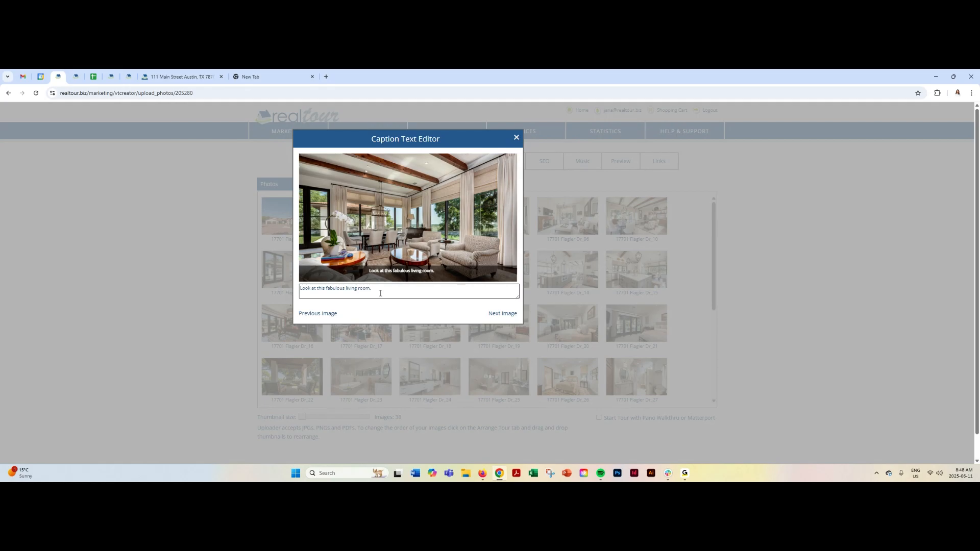
{"action": "left_click", "coordinate": [516, 138]}
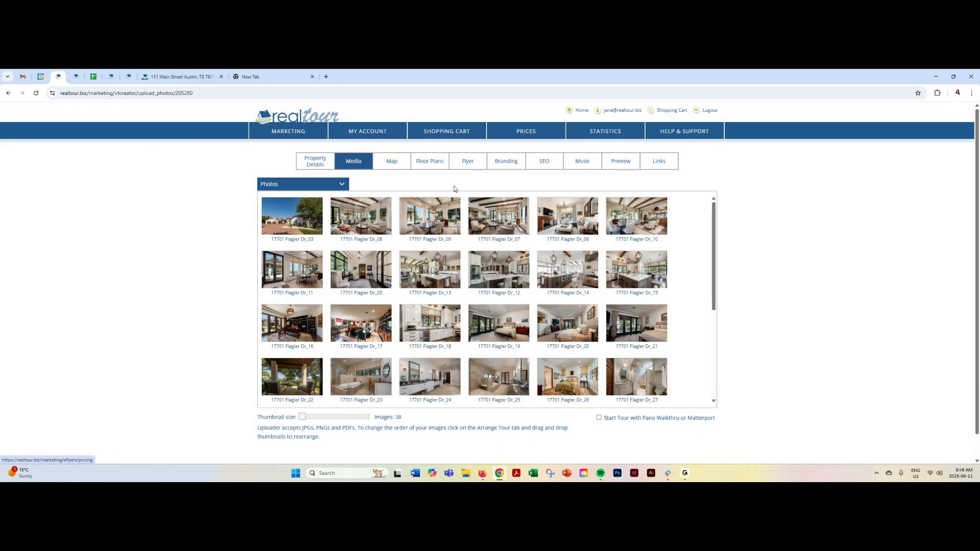
{"action": "left_click", "coordinate": [301, 185]}
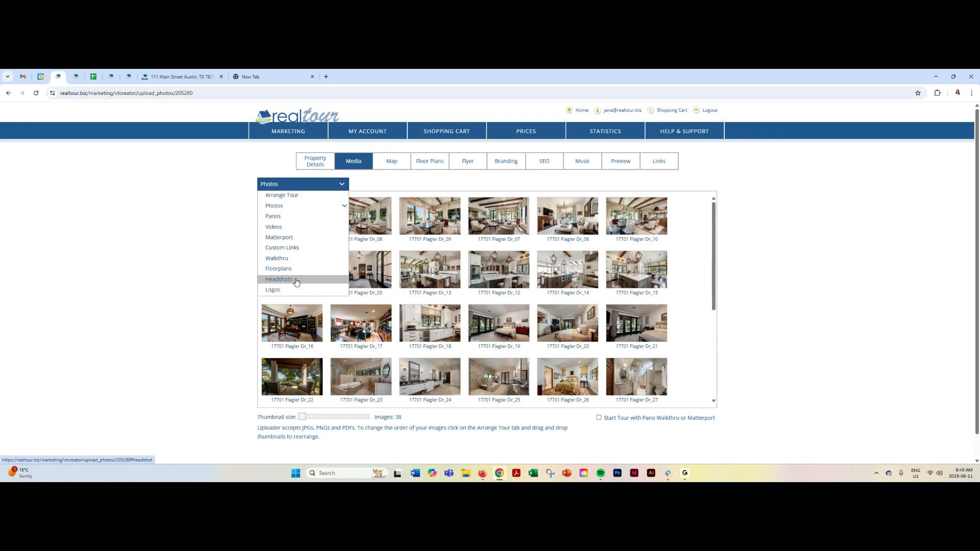
{"action": "mouse_move", "coordinate": [377, 132]}
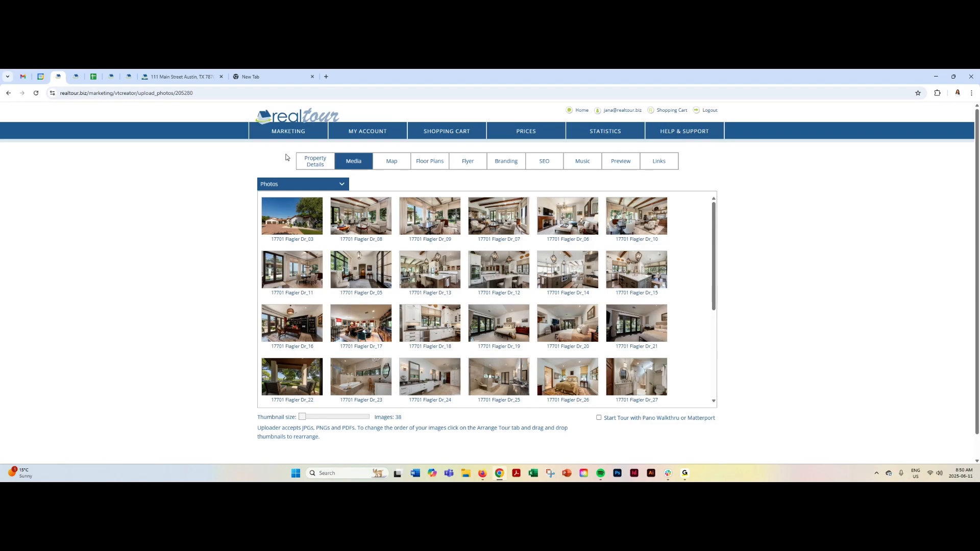
Open the listing's map, check the address beside it and move the property marker slightly southeast
{"action": "left_click", "coordinate": [391, 163]}
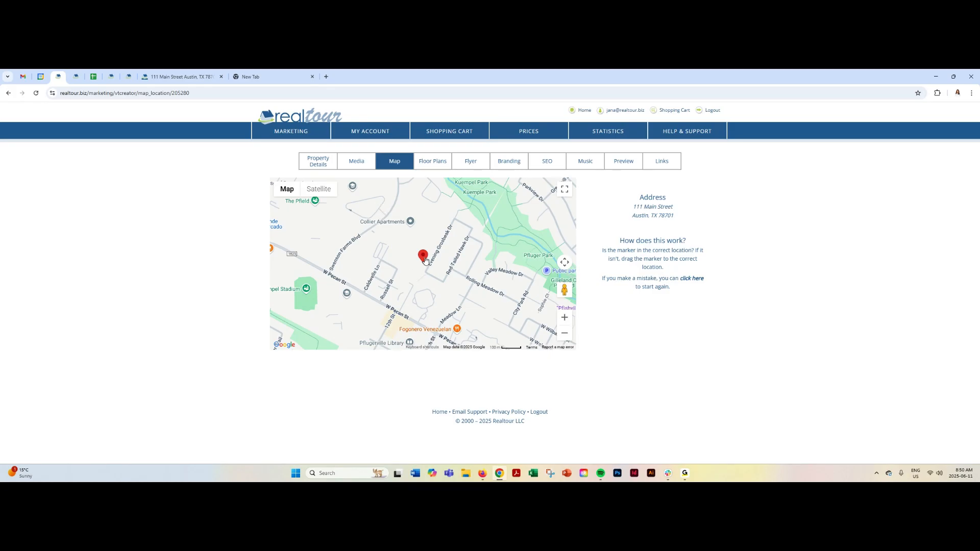
{"action": "left_click_drag", "start_coordinate": [632, 205], "coordinate": [674, 216]}
{"action": "left_click", "coordinate": [602, 215]}
{"action": "left_click_drag", "start_coordinate": [423, 258], "coordinate": [456, 276]}
Place photos on the first floor plan's living room, fireplace, kitchen and breakfast areas, previewing the living room photo
{"action": "left_click", "coordinate": [434, 162]}
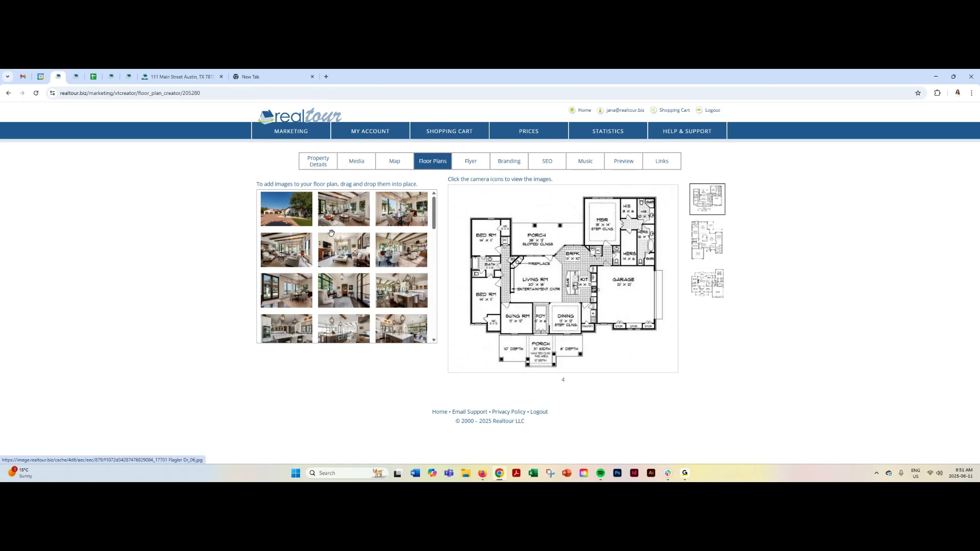
{"action": "left_click_drag", "start_coordinate": [384, 225], "coordinate": [532, 288]}
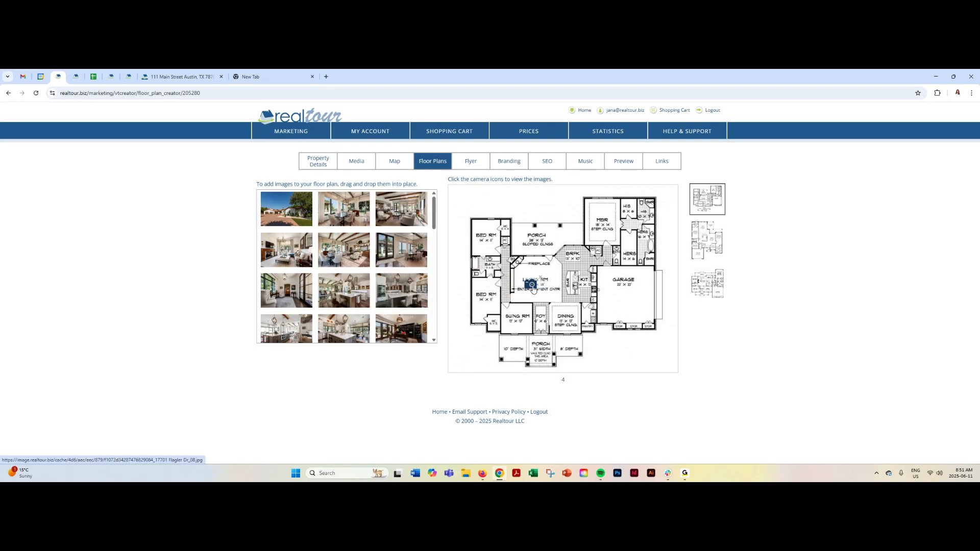
{"action": "left_click_drag", "start_coordinate": [405, 210], "coordinate": [550, 264]}
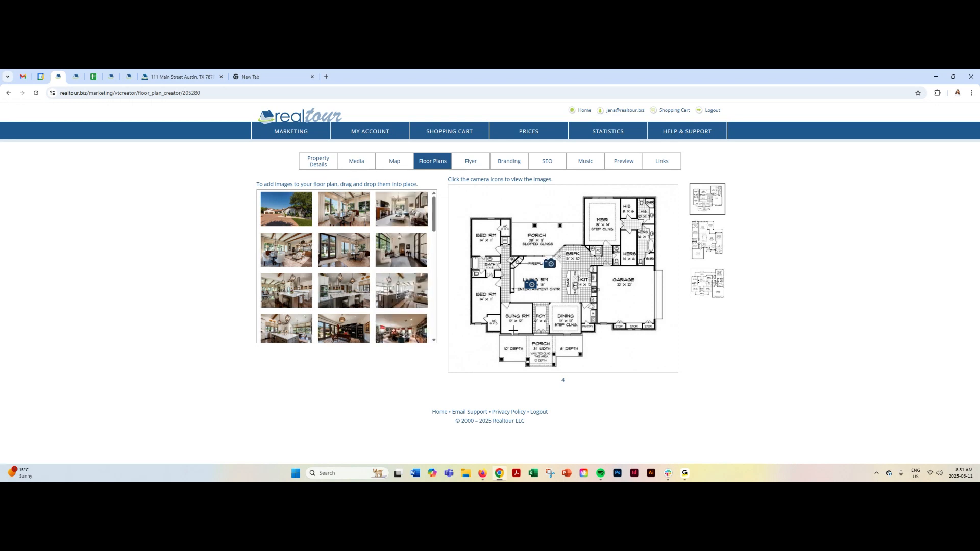
{"action": "left_click", "coordinate": [531, 286]}
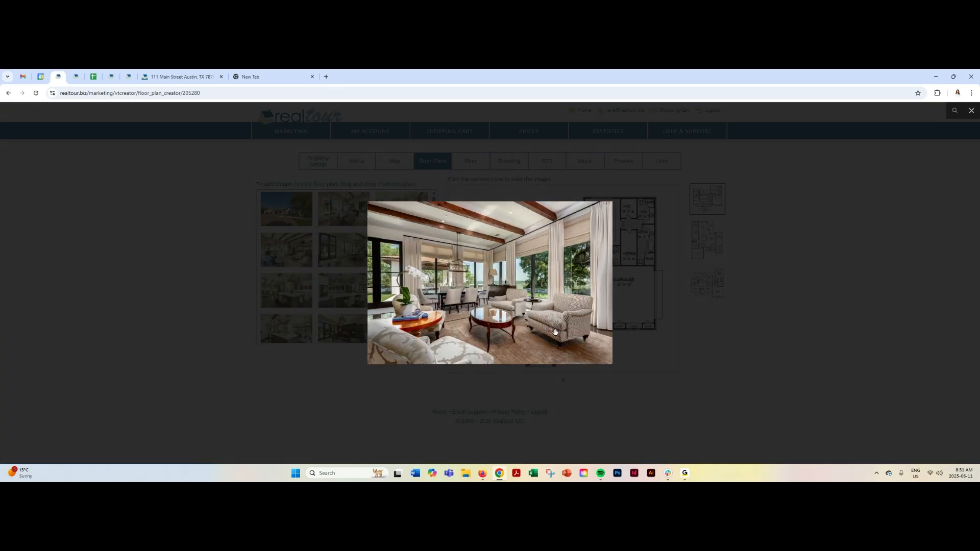
{"action": "left_click", "coordinate": [971, 110]}
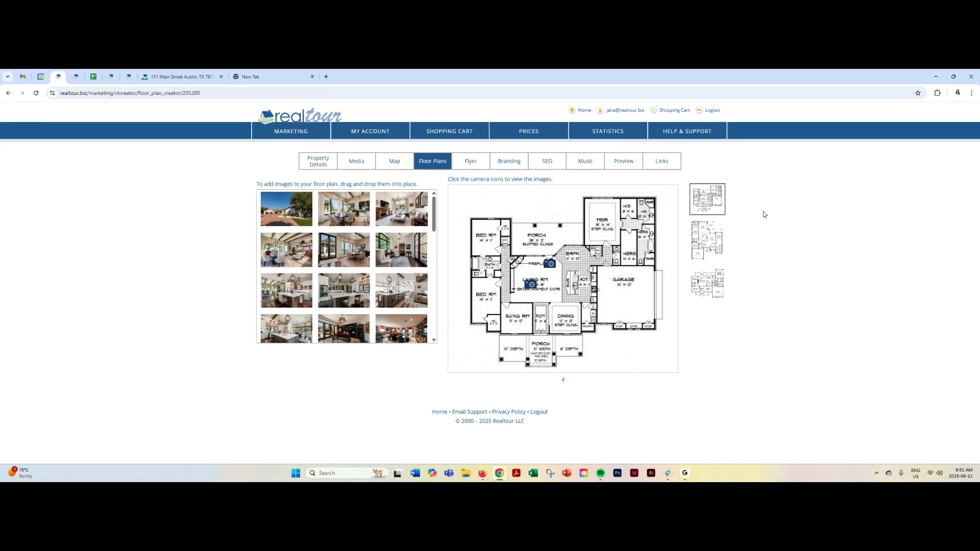
{"action": "left_click_drag", "start_coordinate": [411, 284], "coordinate": [574, 291]}
{"action": "left_click_drag", "start_coordinate": [347, 292], "coordinate": [590, 258]}
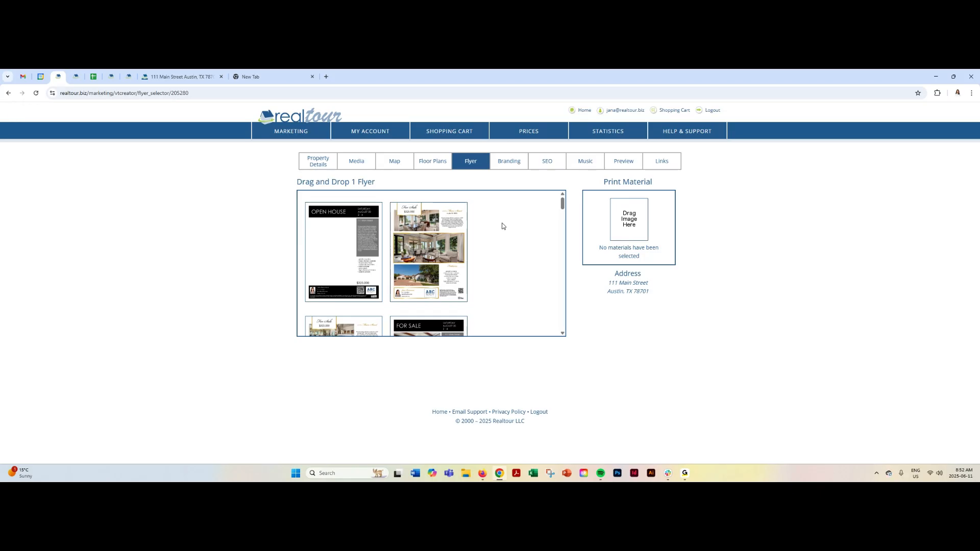
Choose the white For Sale flyer with three stacked property photos as the listing's print material
{"action": "left_click_drag", "start_coordinate": [431, 251], "coordinate": [636, 228]}
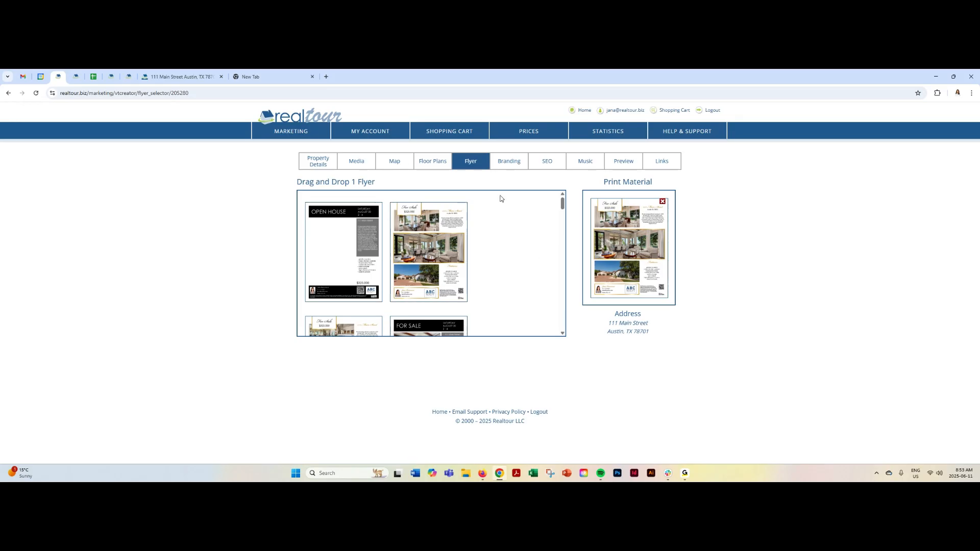
Set the tour's branding player color to navy blue and check the agent headshots available for display
{"action": "left_click", "coordinate": [512, 163]}
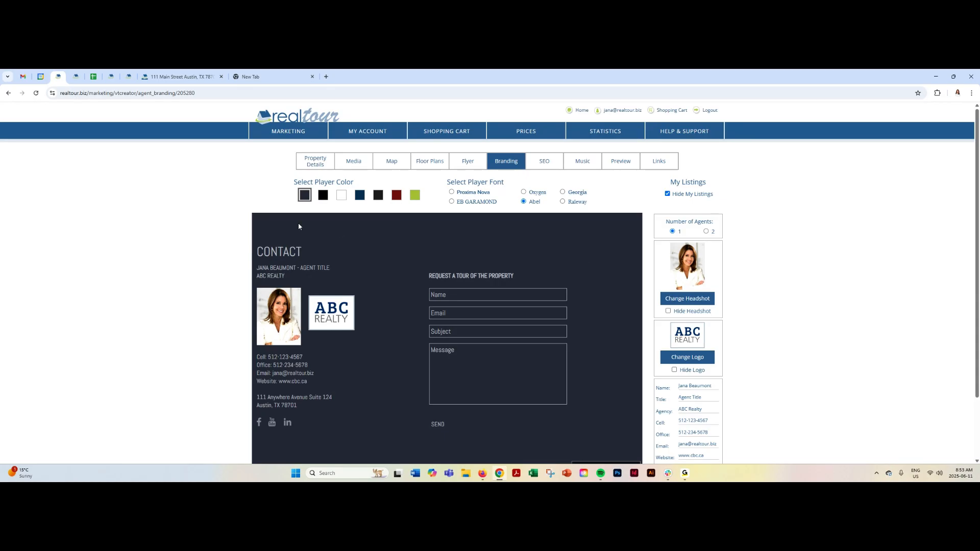
{"action": "left_click", "coordinate": [359, 196]}
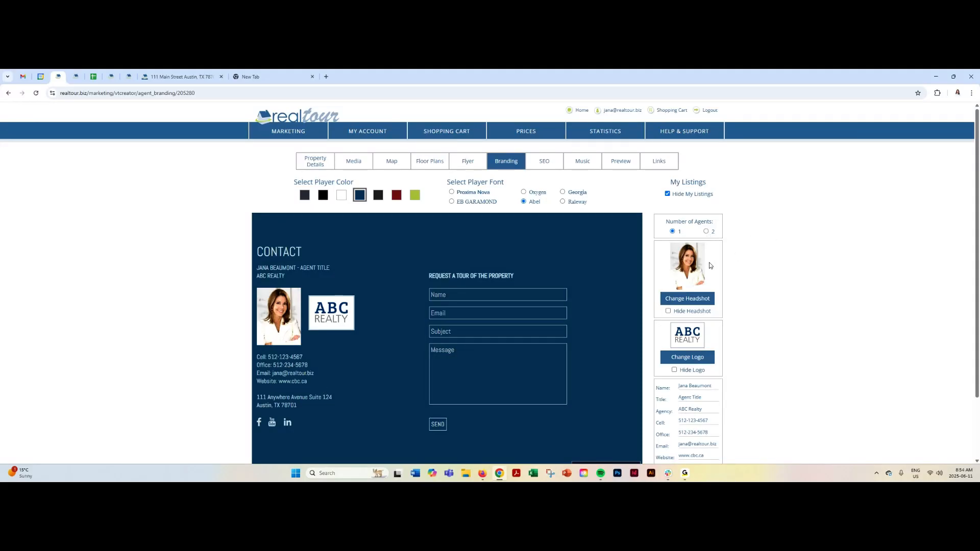
{"action": "scroll", "coordinate": [733, 367], "scroll_direction": "down", "scroll_amount": 1}
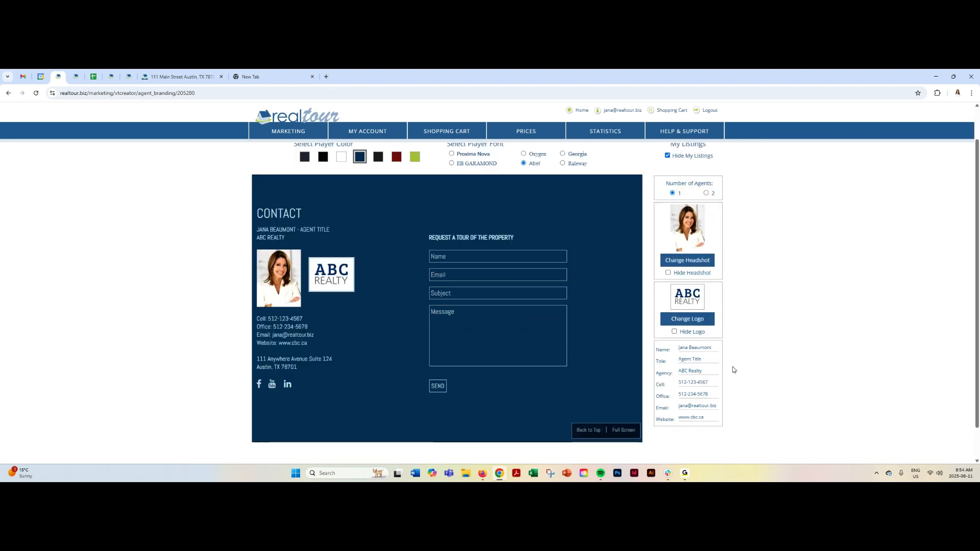
{"action": "scroll", "coordinate": [733, 366], "scroll_direction": "up", "scroll_amount": 1}
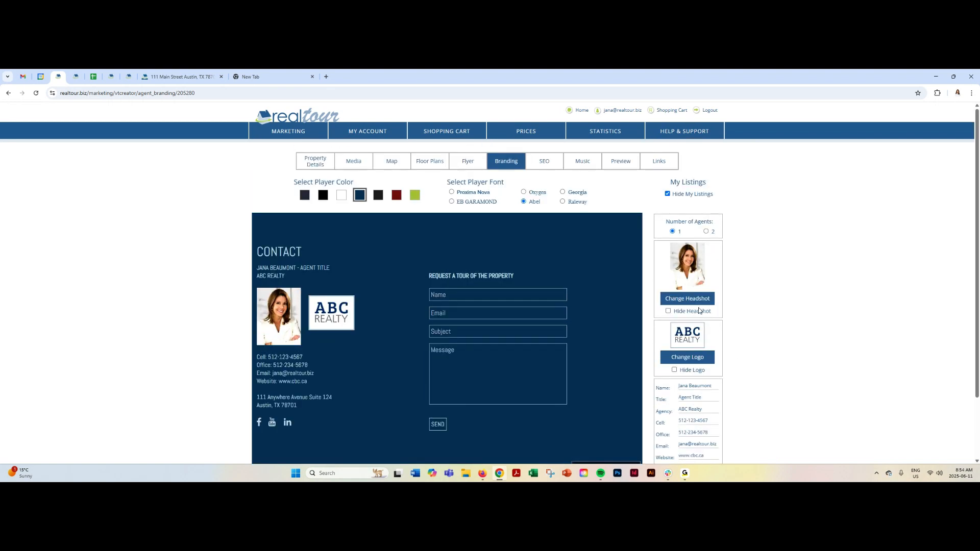
{"action": "mouse_move", "coordinate": [375, 132]}
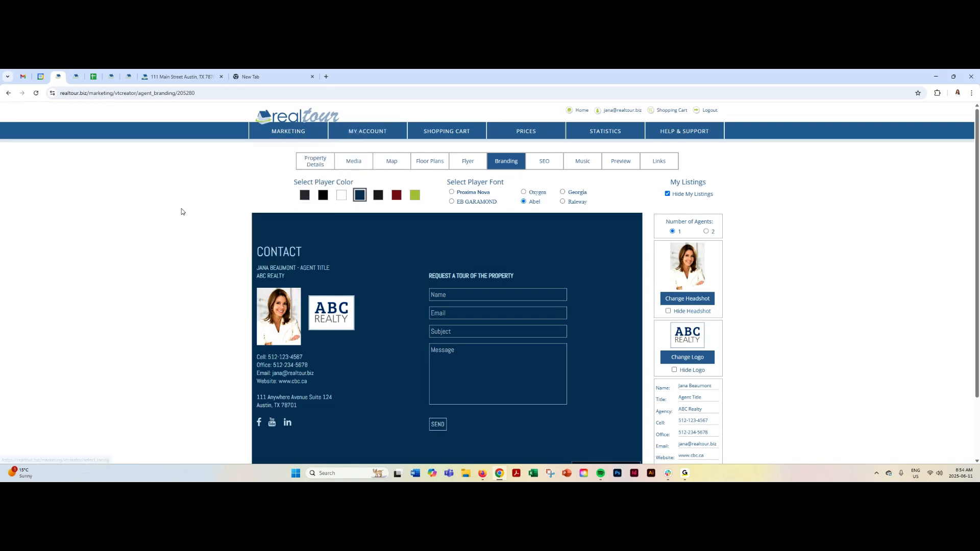
{"action": "left_click", "coordinate": [697, 300]}
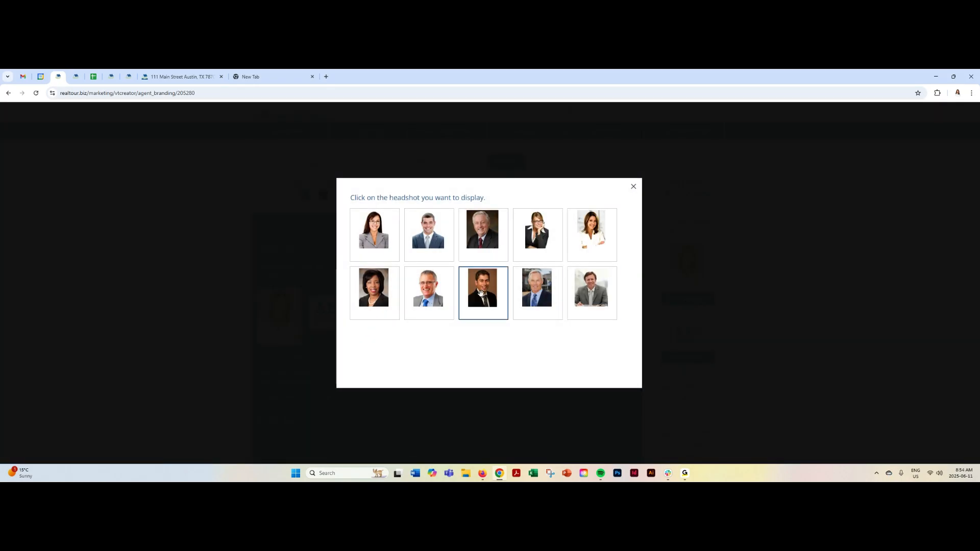
{"action": "left_click", "coordinate": [633, 187]}
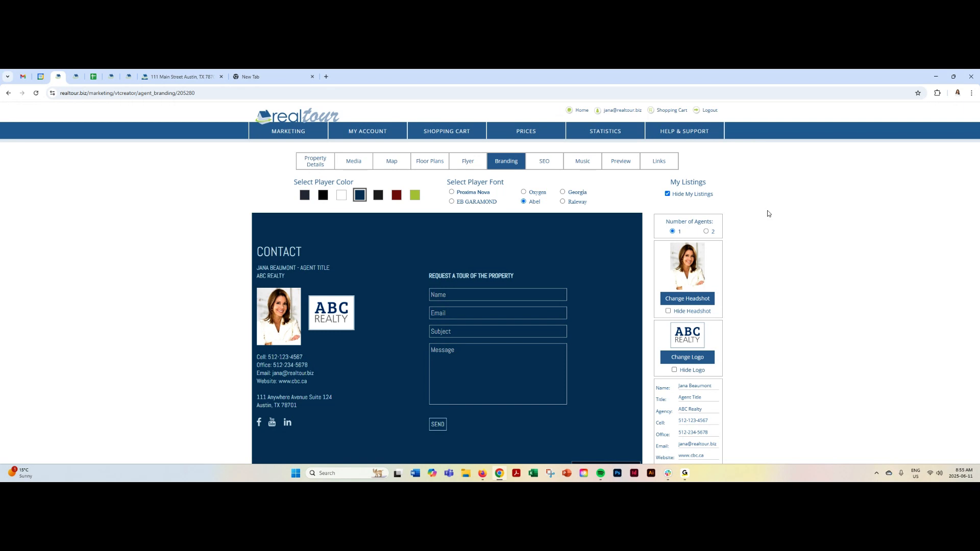
Review the listing description and the keywords entered in the tour's SEO settings
{"action": "left_click", "coordinate": [543, 162]}
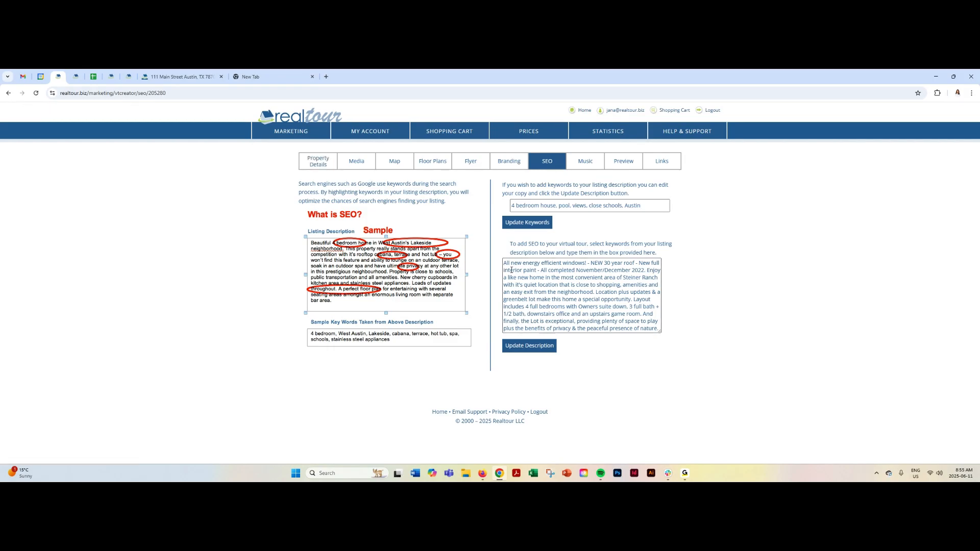
{"action": "left_click_drag", "start_coordinate": [504, 263], "coordinate": [660, 330]}
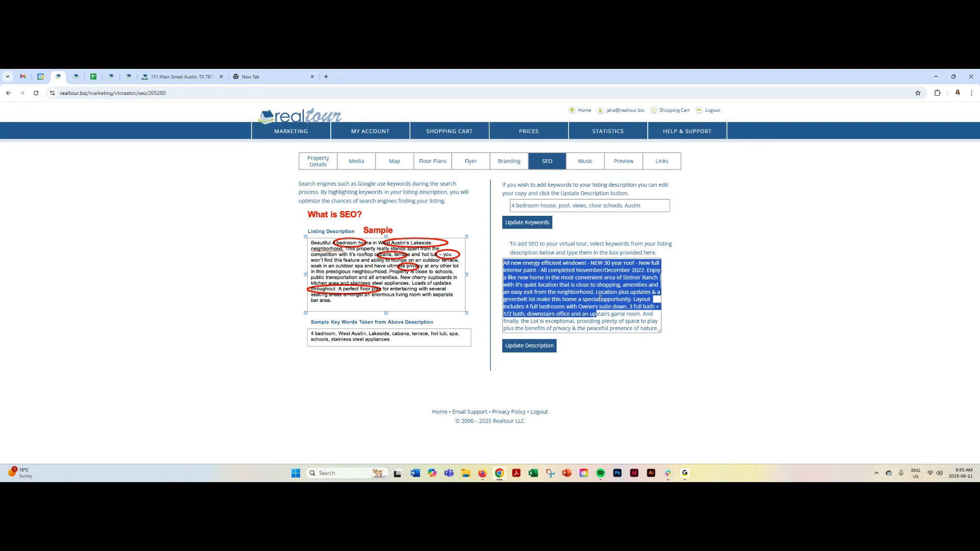
{"action": "left_click", "coordinate": [600, 298]}
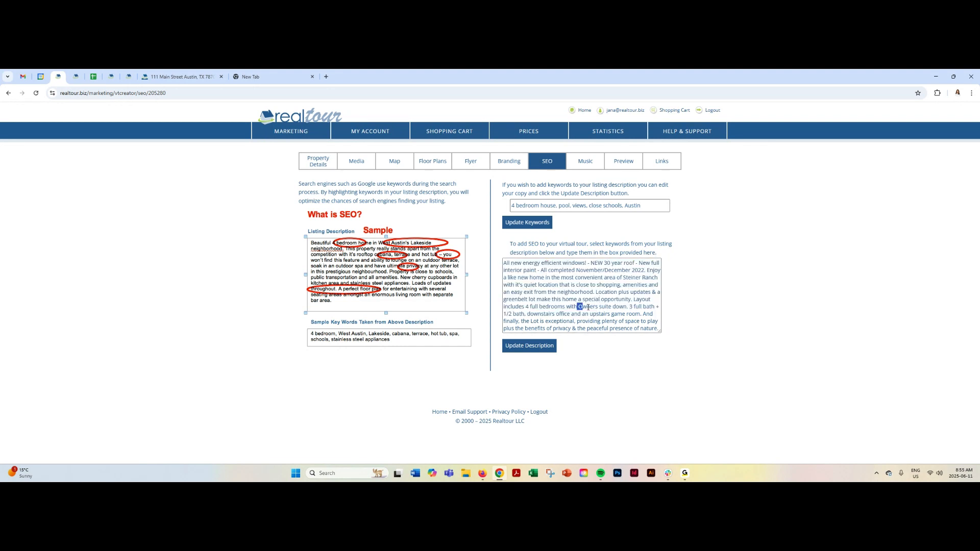
{"action": "left_click_drag", "start_coordinate": [595, 284], "coordinate": [616, 277]}
{"action": "left_click", "coordinate": [656, 206]}
Preview the Light Barouque track, try selecting Seize The Day as the tour's music, and set the tour back to No Music
{"action": "left_click", "coordinate": [587, 163]}
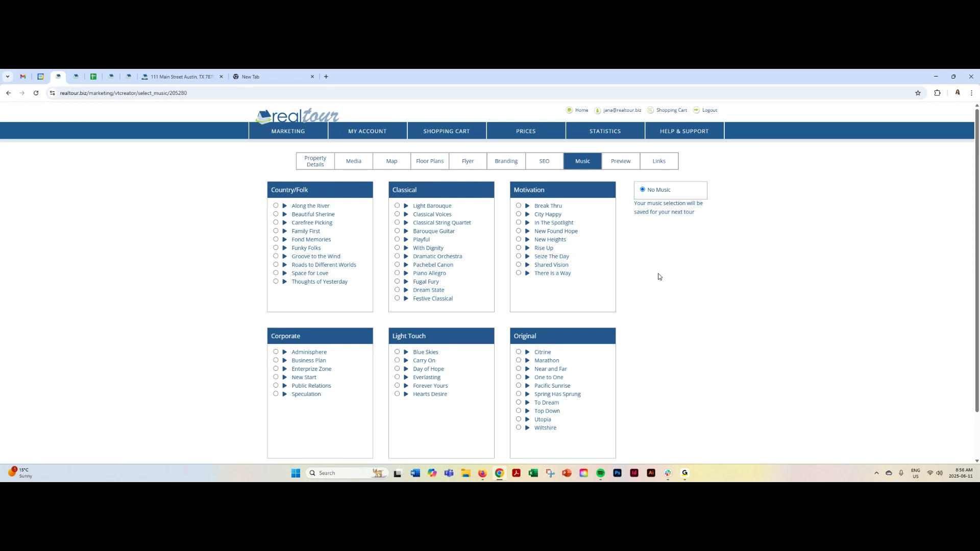
{"action": "left_click", "coordinate": [406, 205]}
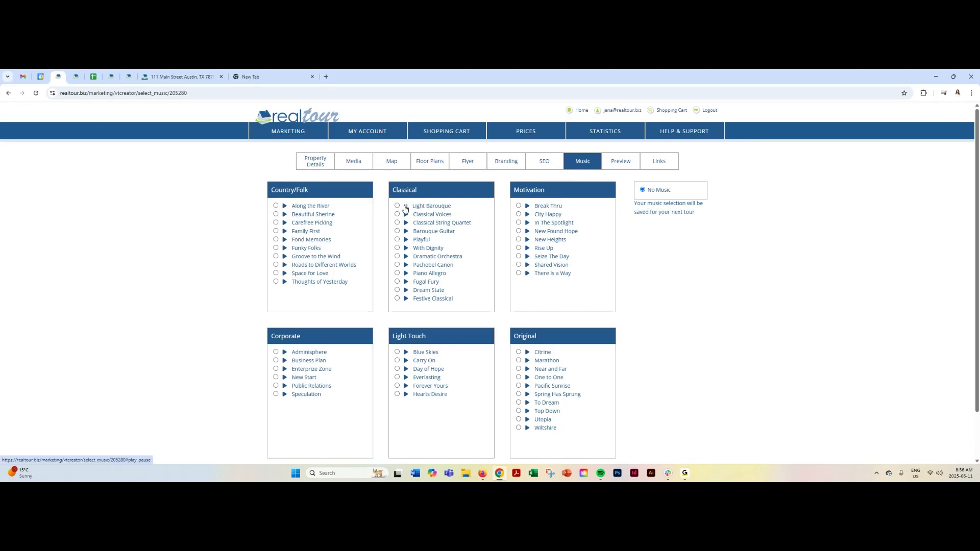
{"action": "left_click", "coordinate": [406, 206]}
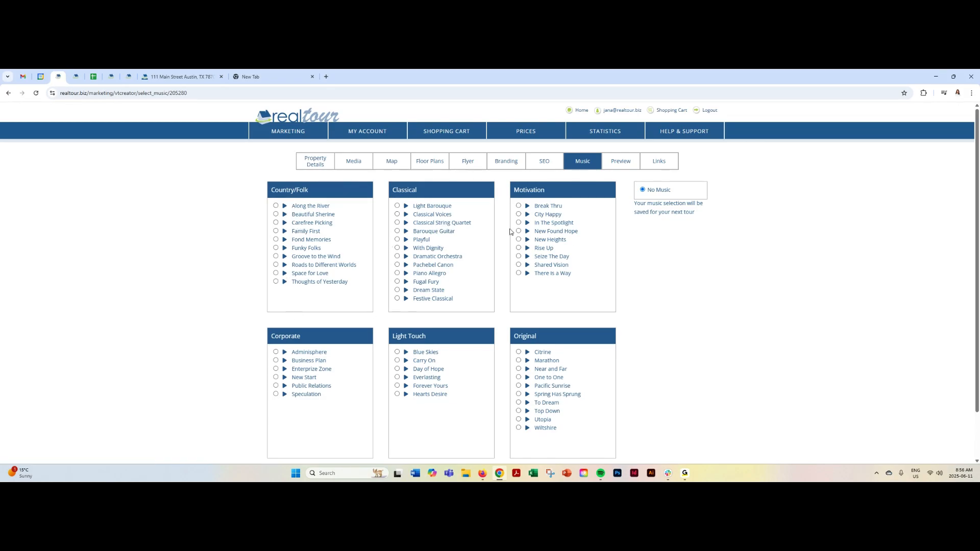
{"action": "left_click", "coordinate": [519, 257]}
{"action": "left_click", "coordinate": [642, 190]}
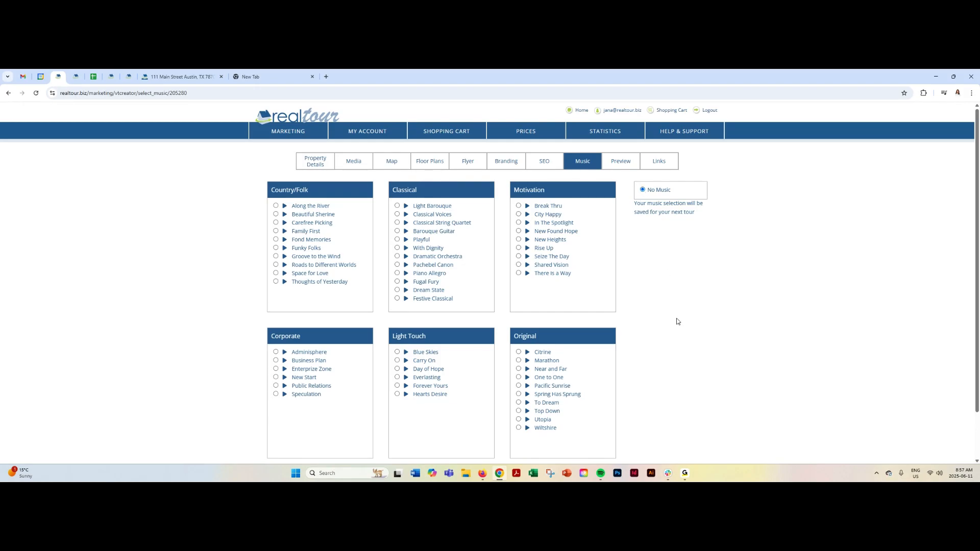
Preview the finished virtual tour in a smaller browser window and look over its photo gallery
{"action": "left_click", "coordinate": [621, 164]}
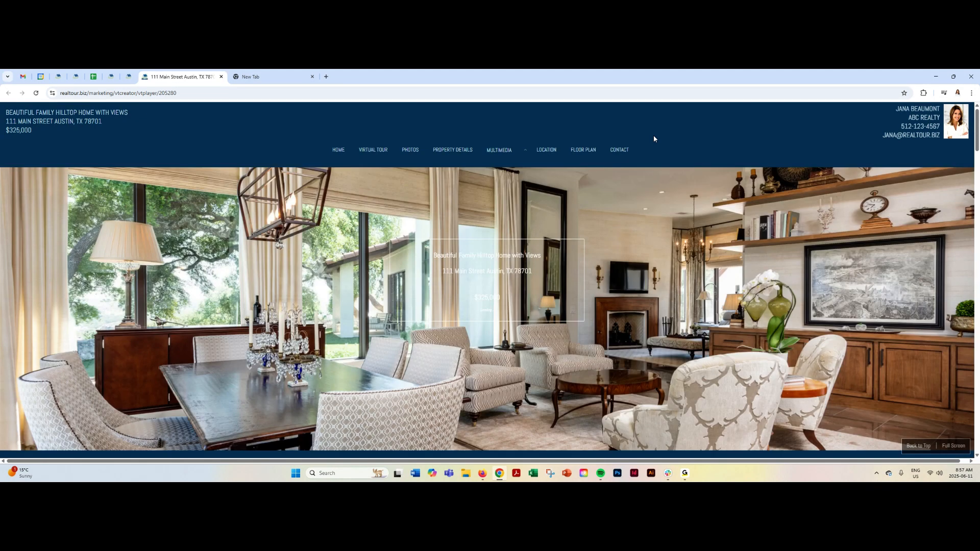
{"action": "mouse_move", "coordinate": [954, 78]}
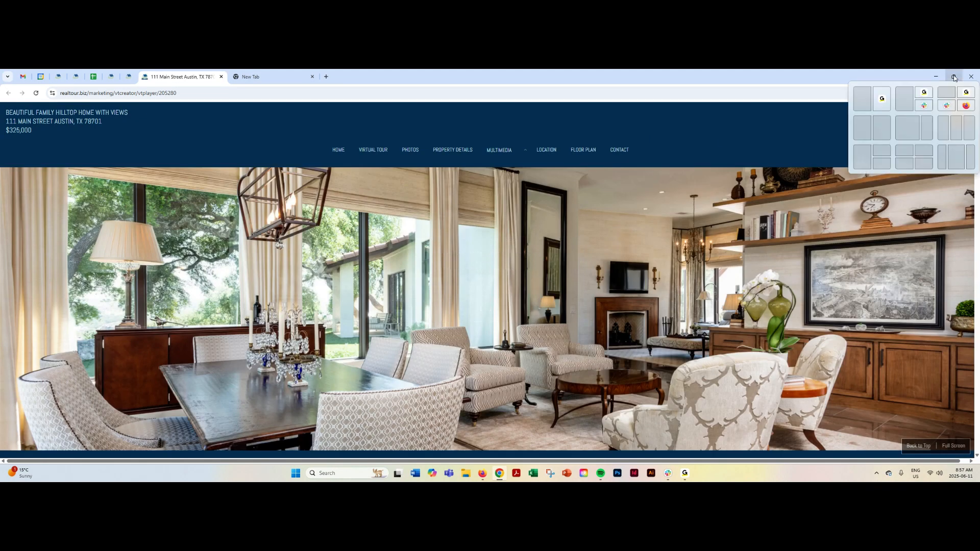
{"action": "left_click", "coordinate": [954, 78]}
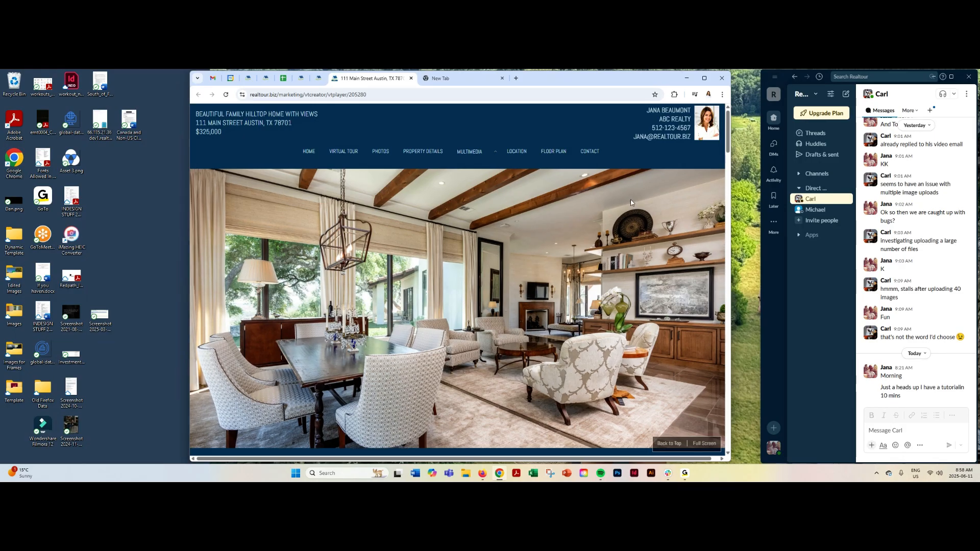
{"action": "scroll", "coordinate": [631, 233], "scroll_direction": "down", "scroll_amount": 6}
{"action": "scroll", "coordinate": [631, 233], "scroll_direction": "down", "scroll_amount": 10}
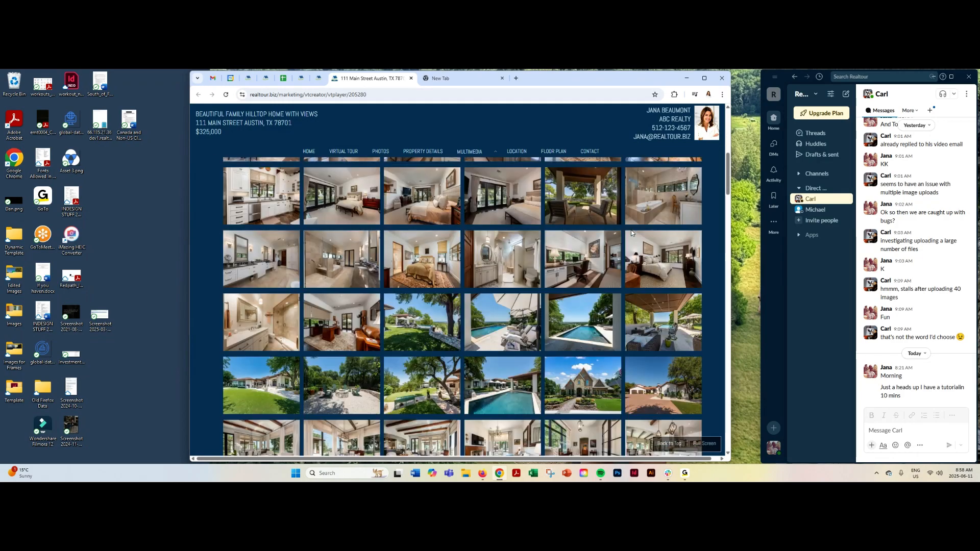
{"action": "scroll", "coordinate": [631, 232], "scroll_direction": "up", "scroll_amount": 15}
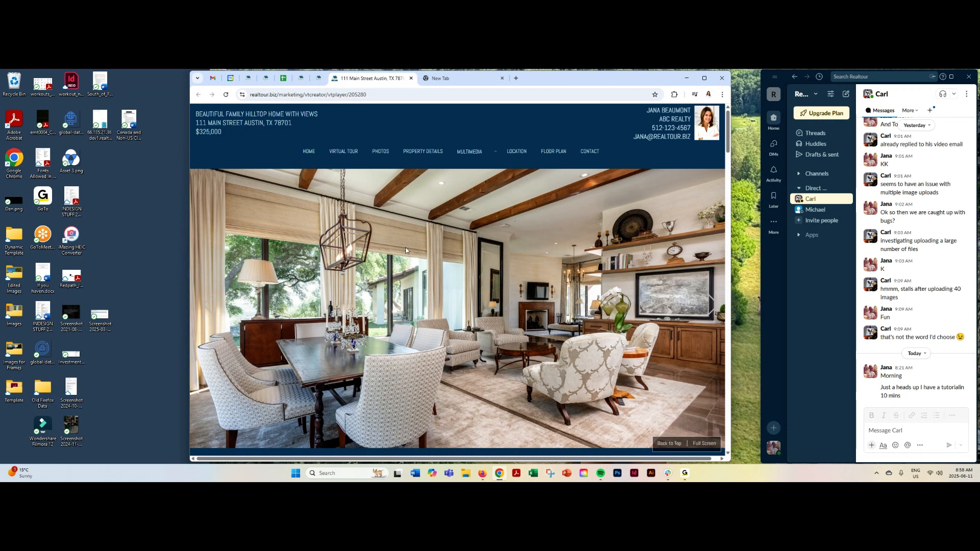
Step forward through the large slideshow photos at the start of the virtual tour
{"action": "left_click", "coordinate": [716, 307]}
{"action": "left_click", "coordinate": [715, 306]}
{"action": "left_click", "coordinate": [716, 306]}
{"action": "left_click", "coordinate": [716, 306]}
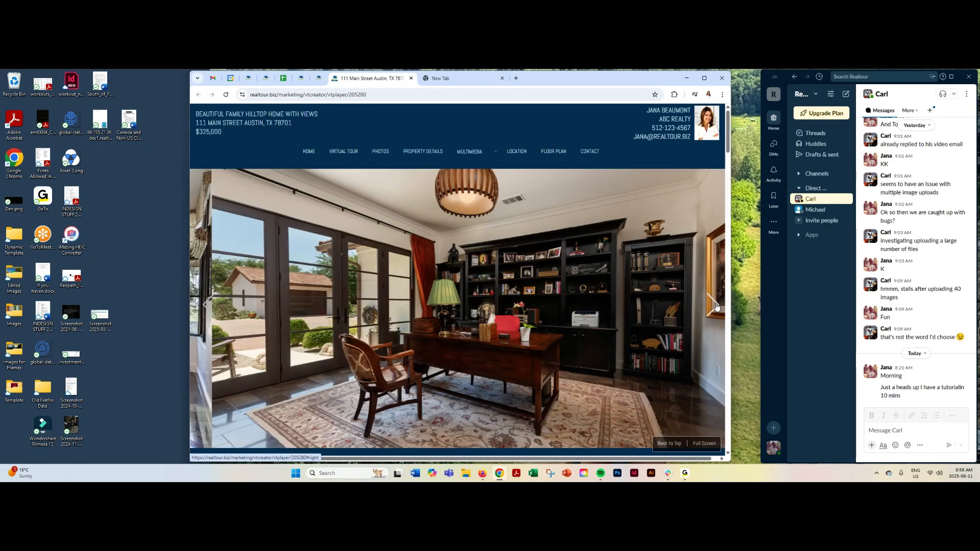
{"action": "left_click", "coordinate": [716, 306]}
Enlarge the gallery photo of the pool with umbrellas, view the following photo, and close the viewer
{"action": "scroll", "coordinate": [661, 320], "scroll_direction": "down", "scroll_amount": 2}
{"action": "scroll", "coordinate": [660, 320], "scroll_direction": "down", "scroll_amount": 4}
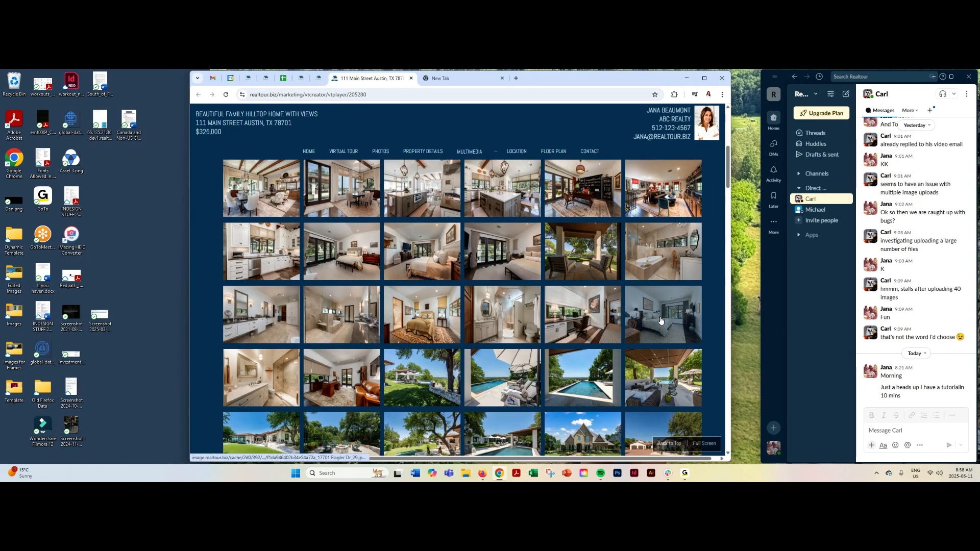
{"action": "scroll", "coordinate": [660, 320], "scroll_direction": "down", "scroll_amount": 1}
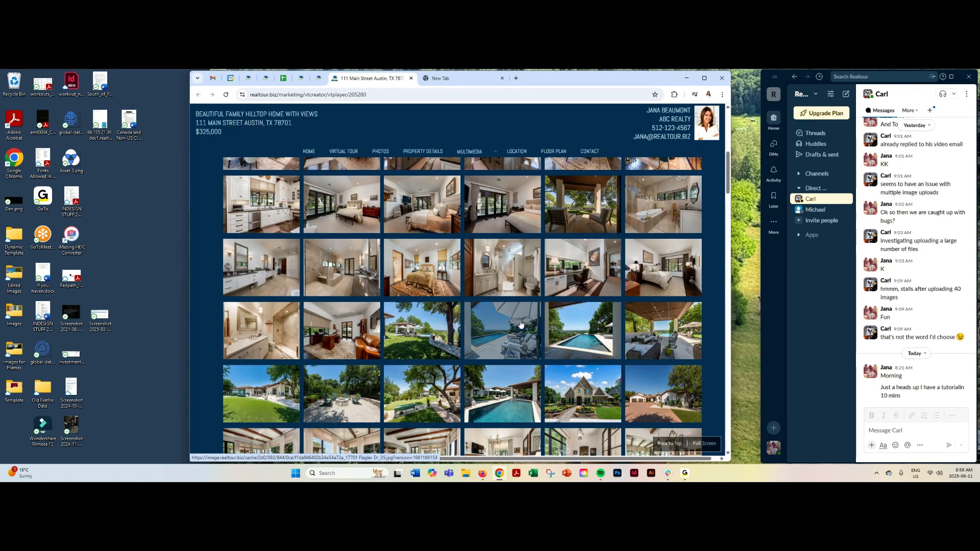
{"action": "left_click", "coordinate": [520, 324]}
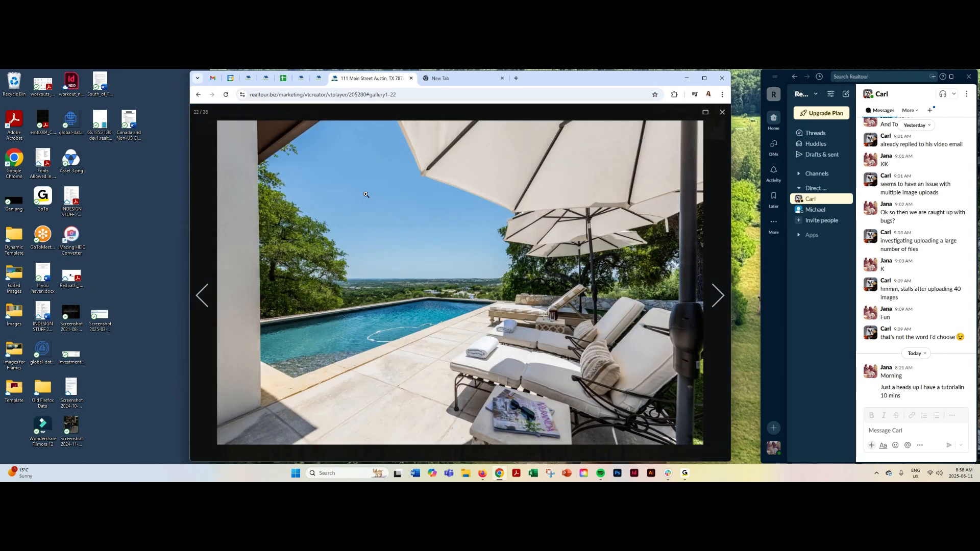
{"action": "left_click", "coordinate": [718, 295]}
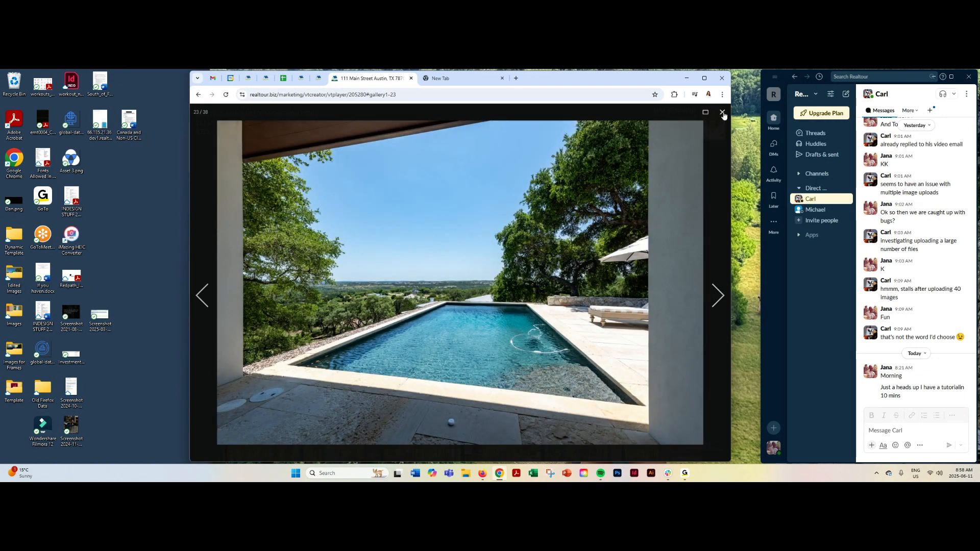
{"action": "left_click", "coordinate": [722, 113]}
Check the tour's property details, including its flyer download and forward-to-friend dialogs, closing each without sending anything
{"action": "scroll", "coordinate": [568, 262], "scroll_direction": "down", "scroll_amount": 10}
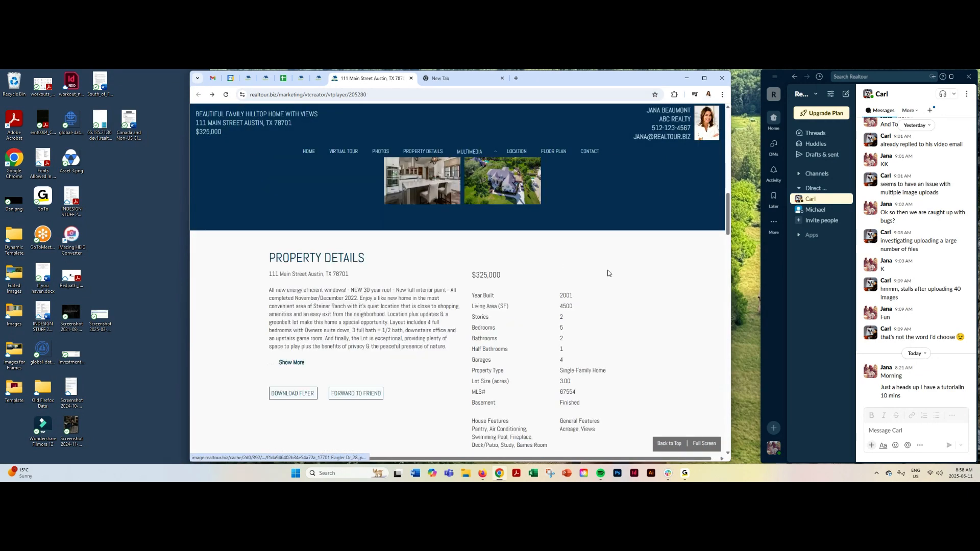
{"action": "scroll", "coordinate": [619, 282], "scroll_direction": "down", "scroll_amount": 1}
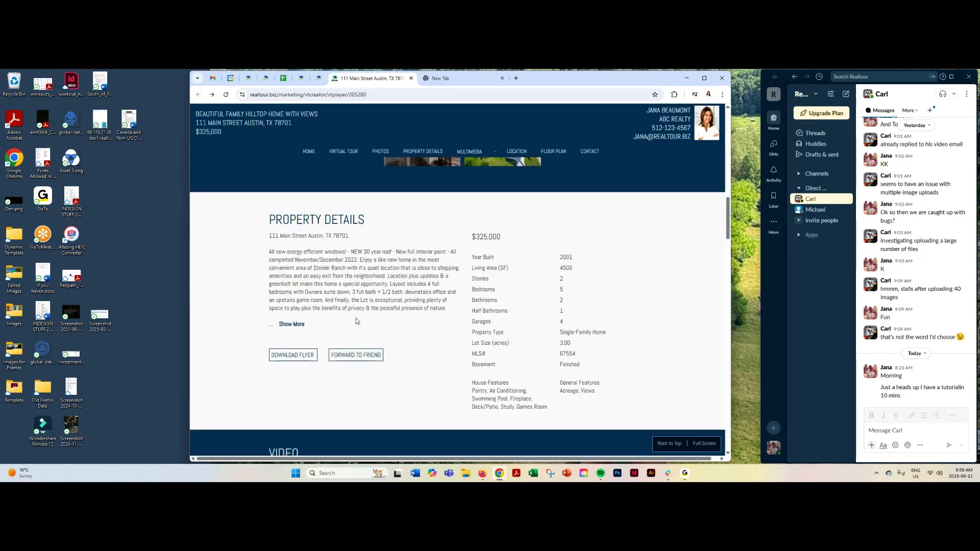
{"action": "left_click", "coordinate": [298, 360]}
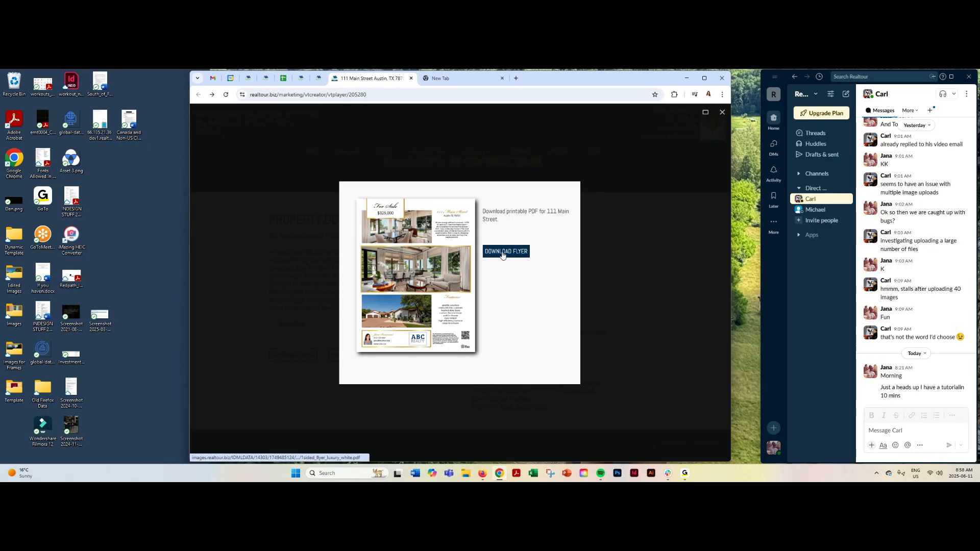
{"action": "left_click", "coordinate": [721, 112]}
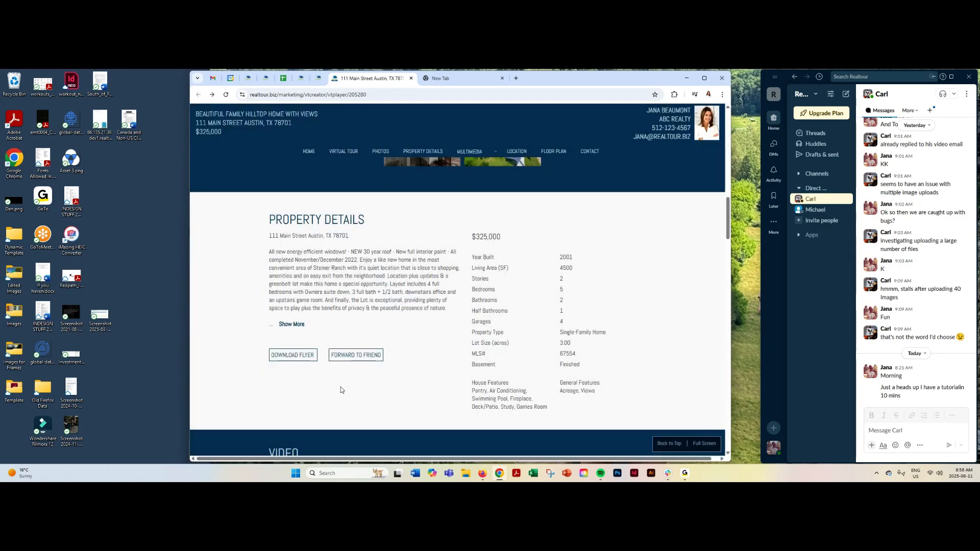
{"action": "left_click", "coordinate": [352, 357]}
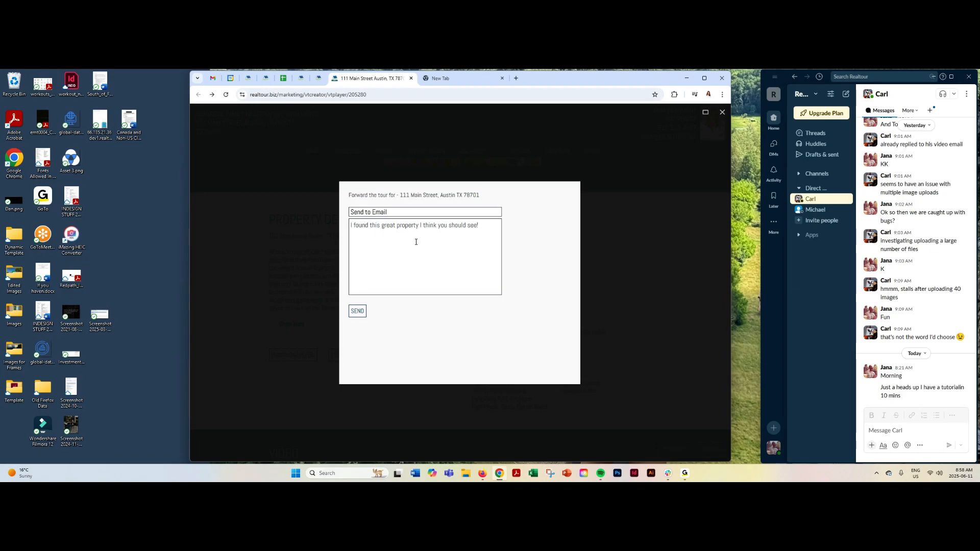
{"action": "left_click", "coordinate": [722, 112]}
Play the property video in the tour's Video section and look over that section
{"action": "scroll", "coordinate": [614, 218], "scroll_direction": "down", "scroll_amount": 3}
{"action": "scroll", "coordinate": [613, 215], "scroll_direction": "down", "scroll_amount": 2}
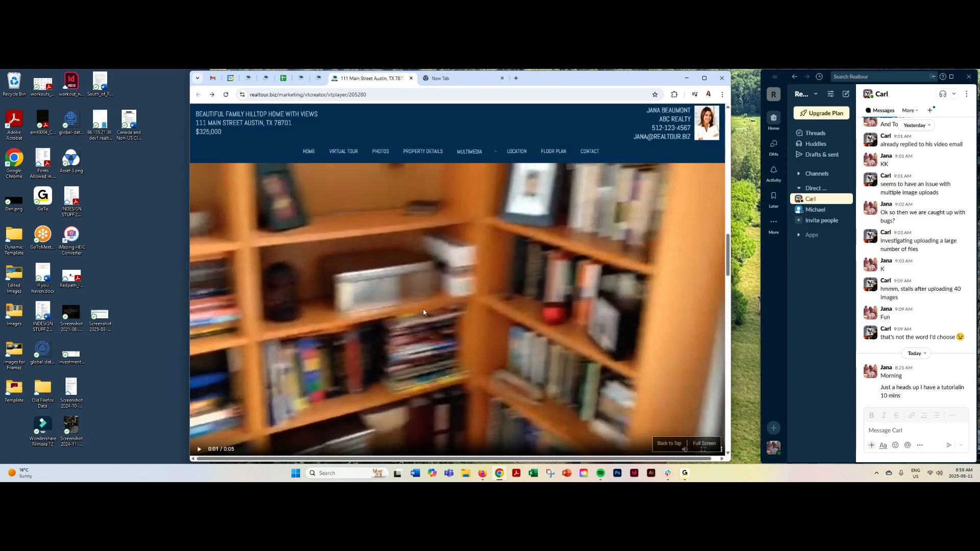
{"action": "scroll", "coordinate": [424, 312], "scroll_direction": "down", "scroll_amount": 2}
{"action": "scroll", "coordinate": [424, 311], "scroll_direction": "up", "scroll_amount": 3}
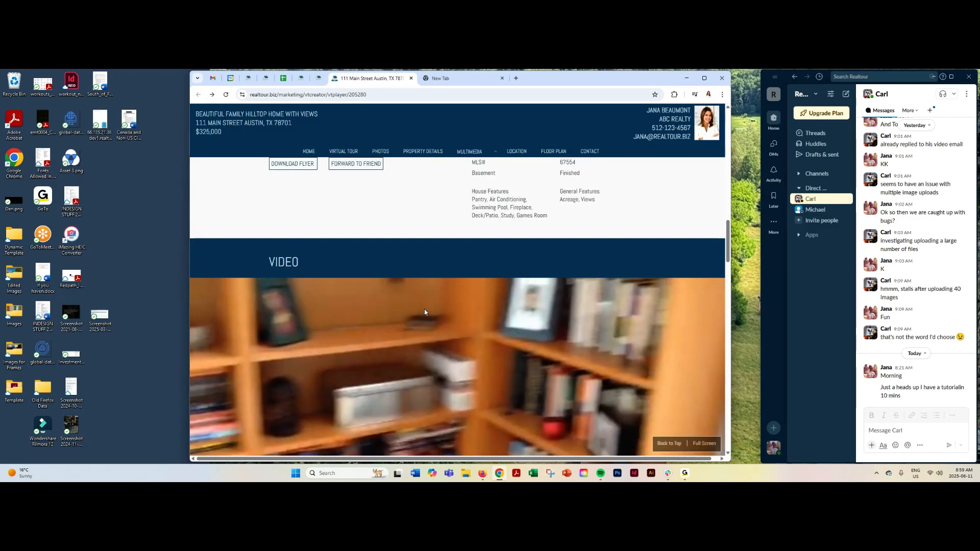
{"action": "scroll", "coordinate": [424, 311], "scroll_direction": "down", "scroll_amount": 2}
{"action": "scroll", "coordinate": [424, 312], "scroll_direction": "down", "scroll_amount": 2}
{"action": "scroll", "coordinate": [408, 327], "scroll_direction": "up", "scroll_amount": 2}
{"action": "scroll", "coordinate": [390, 346], "scroll_direction": "down", "scroll_amount": 1}
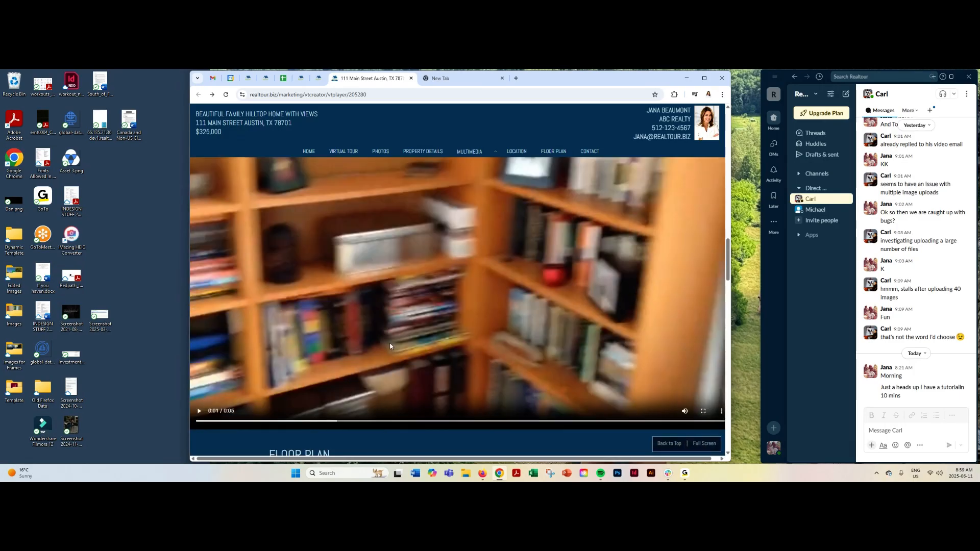
{"action": "left_click", "coordinate": [199, 411]}
{"action": "left_click", "coordinate": [557, 297]}
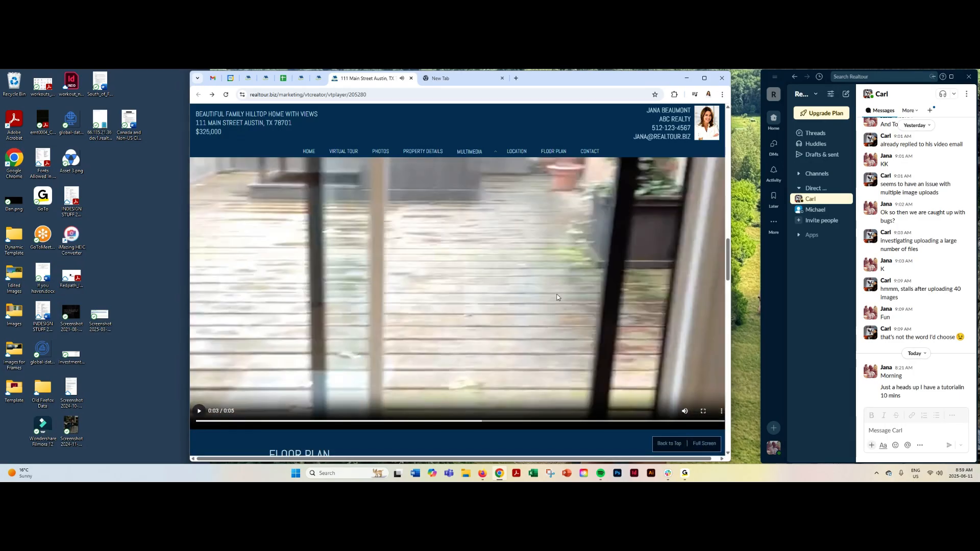
{"action": "scroll", "coordinate": [485, 222], "scroll_direction": "up", "scroll_amount": 3}
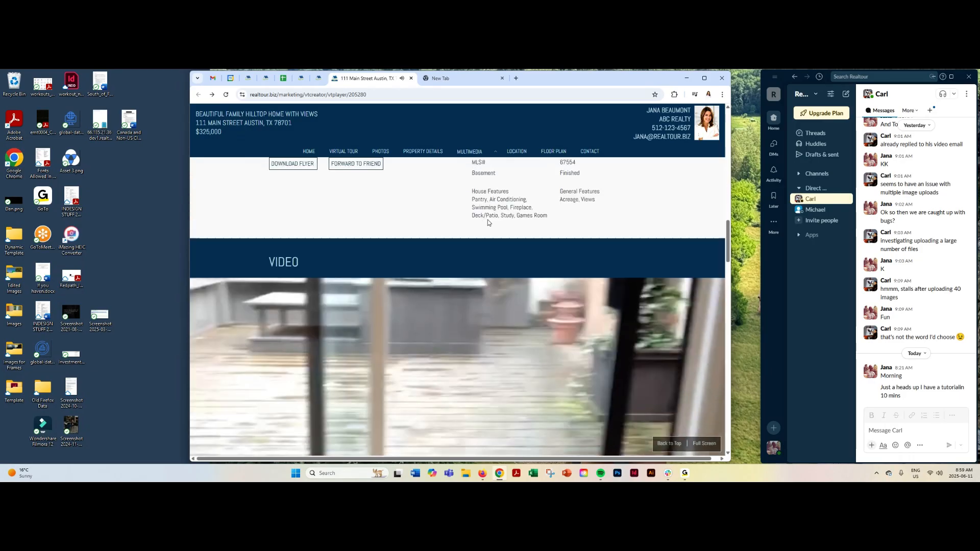
{"action": "scroll", "coordinate": [487, 223], "scroll_direction": "down", "scroll_amount": 2}
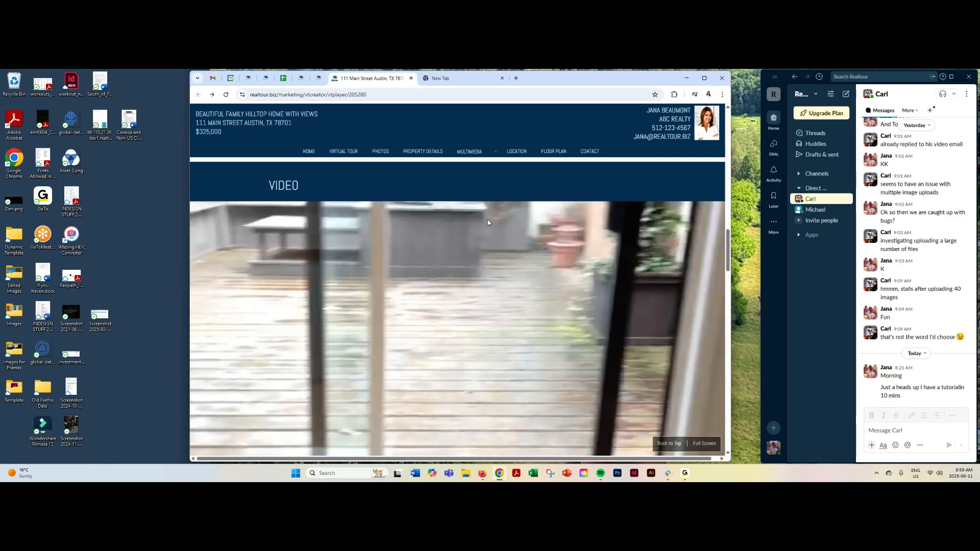
View the photo placed at the fireplace on the tour's floor plan, close it, and check the other floor plans
{"action": "scroll", "coordinate": [517, 273], "scroll_direction": "down", "scroll_amount": 3}
{"action": "scroll", "coordinate": [481, 290], "scroll_direction": "down", "scroll_amount": 4}
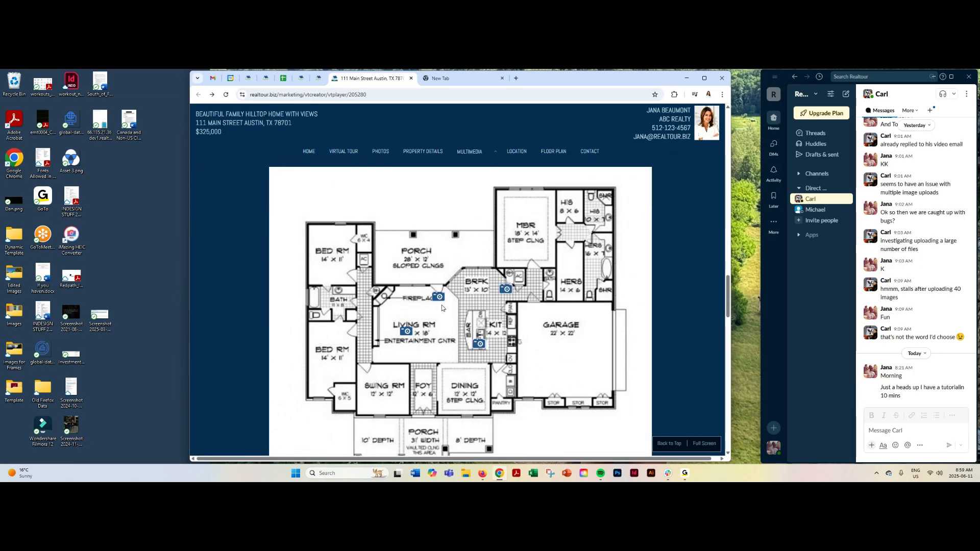
{"action": "left_click", "coordinate": [439, 297]}
{"action": "left_click", "coordinate": [720, 113]}
{"action": "scroll", "coordinate": [527, 224], "scroll_direction": "down", "scroll_amount": 4}
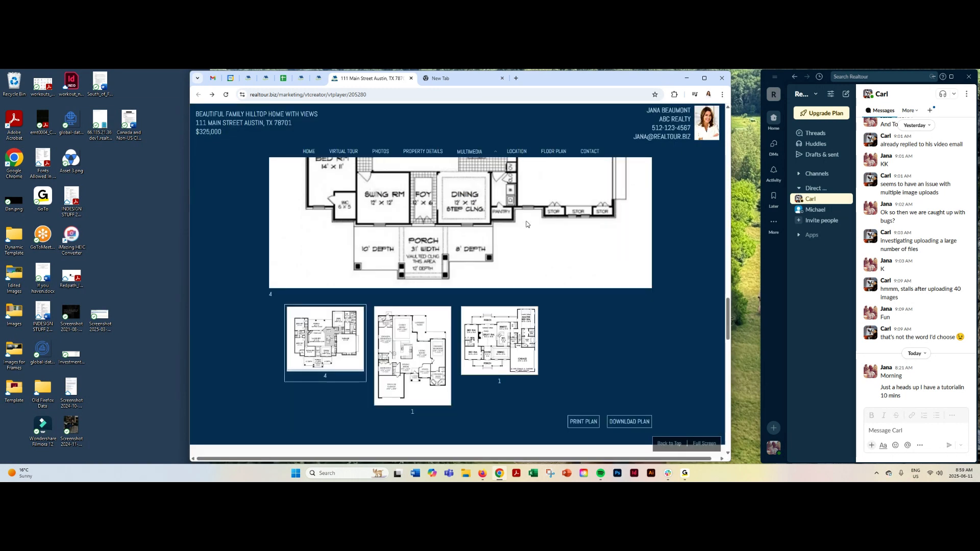
Examine the property's marker on the tour's location map at close zoom along with the surrounding streets
{"action": "scroll", "coordinate": [569, 268], "scroll_direction": "down", "scroll_amount": 6}
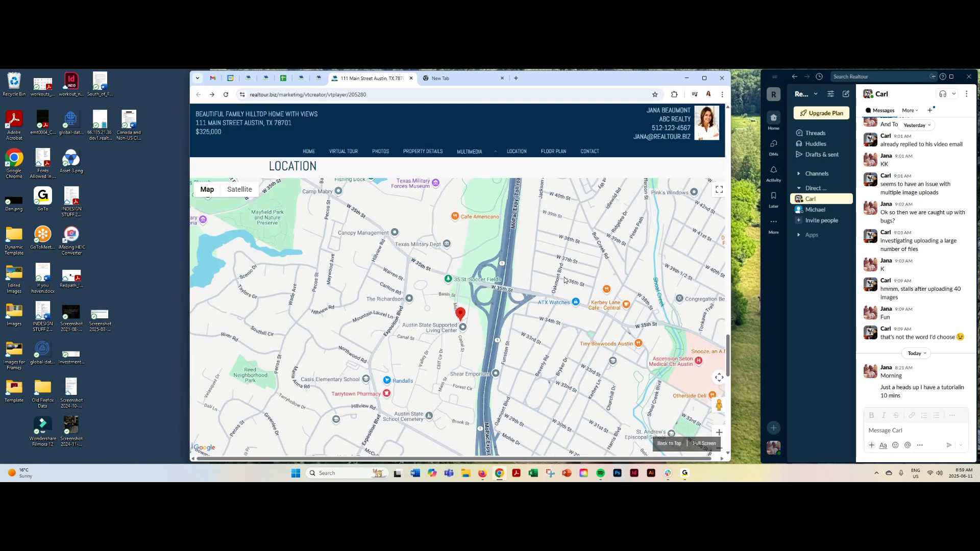
{"action": "scroll", "coordinate": [541, 296], "scroll_direction": "down", "scroll_amount": 2}
{"action": "left_click_drag", "start_coordinate": [518, 308], "coordinate": [510, 286]}
{"action": "scroll", "coordinate": [567, 354], "scroll_direction": "up", "scroll_amount": 2}
{"action": "scroll", "coordinate": [566, 353], "scroll_direction": "down", "scroll_amount": 2}
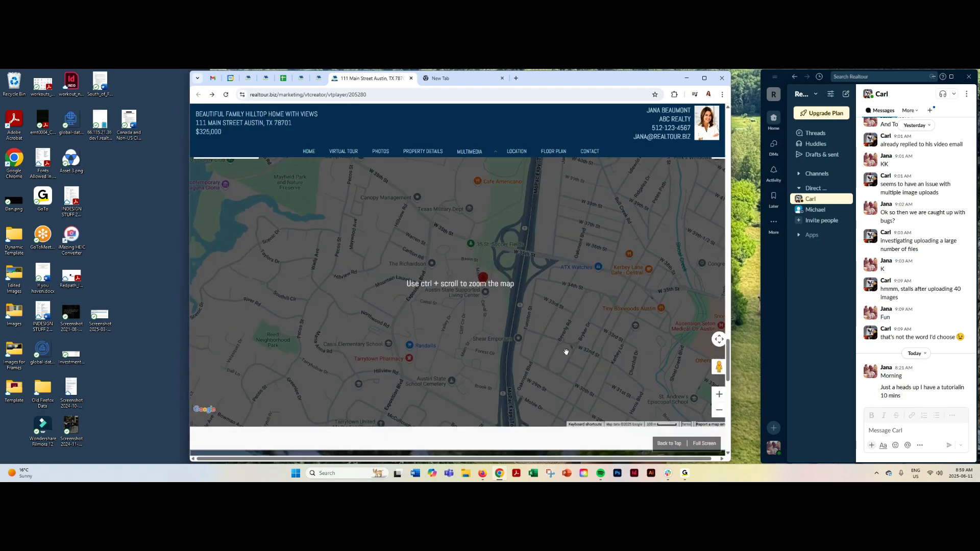
{"action": "left_click", "coordinate": [719, 395]}
{"action": "left_click", "coordinate": [719, 395]}
{"action": "left_click", "coordinate": [718, 395]}
{"action": "left_click_drag", "start_coordinate": [651, 319], "coordinate": [448, 267]}
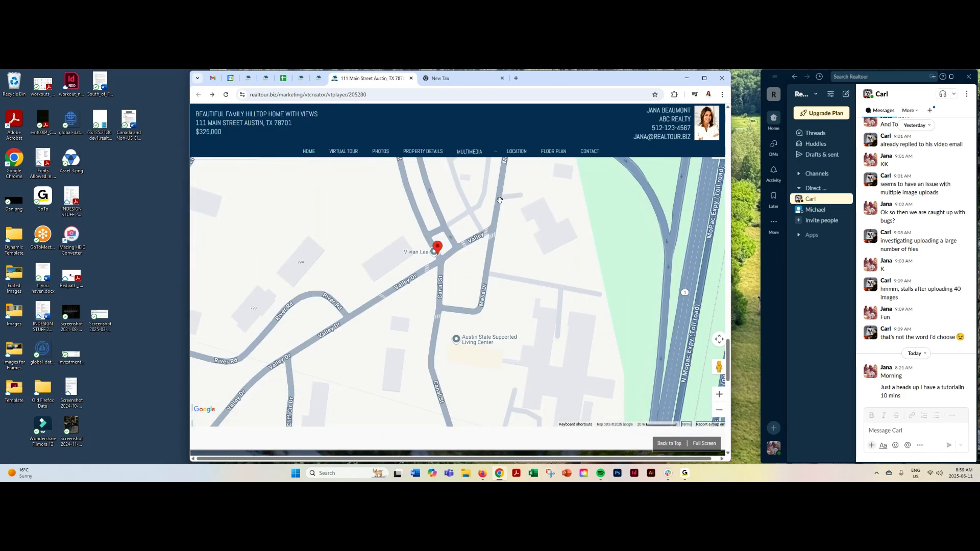
{"action": "left_click_drag", "start_coordinate": [520, 243], "coordinate": [528, 283]}
Walk through the embedded 3D home tour from the front yard into the living room and on to the hallway
{"action": "scroll", "coordinate": [528, 283], "scroll_direction": "down", "scroll_amount": 3}
{"action": "scroll", "coordinate": [528, 284], "scroll_direction": "down", "scroll_amount": 3}
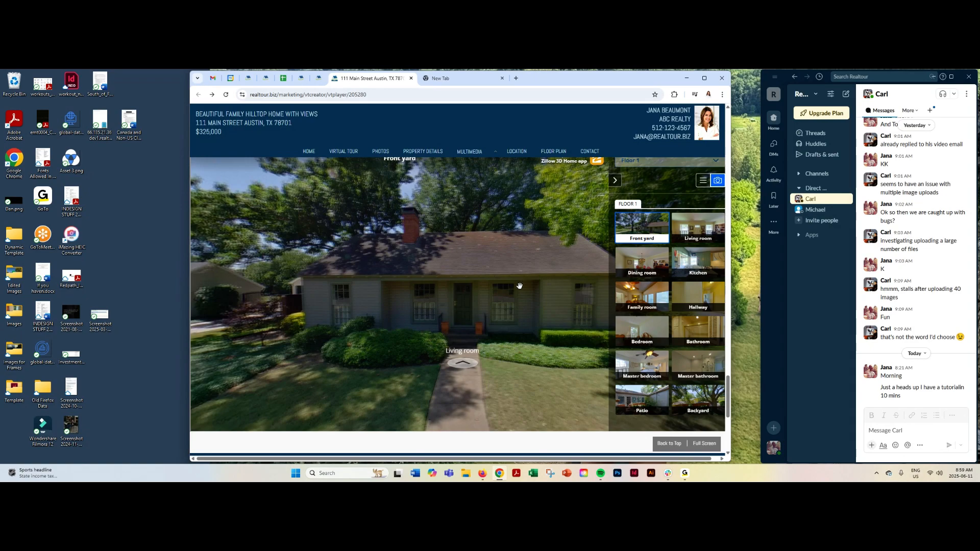
{"action": "left_click", "coordinate": [469, 364]}
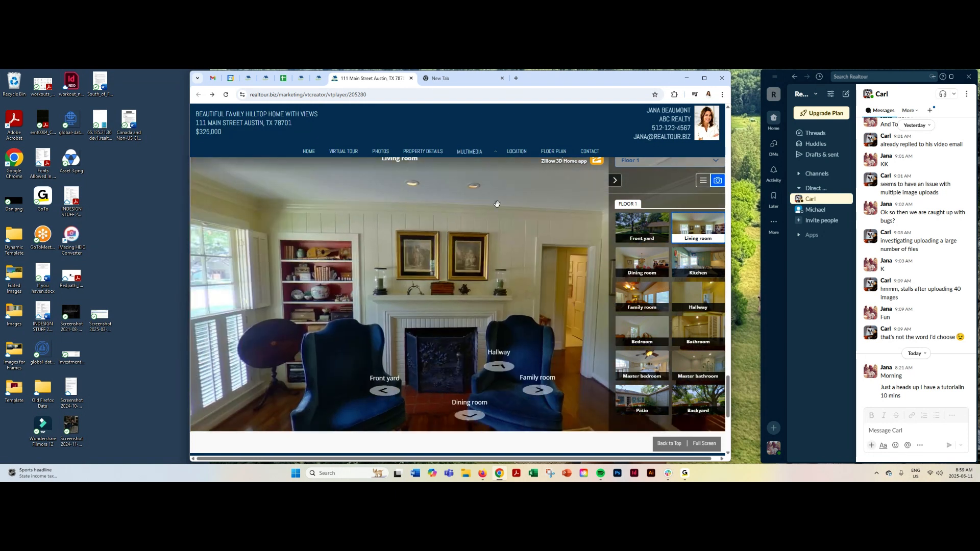
{"action": "left_click", "coordinate": [498, 366]}
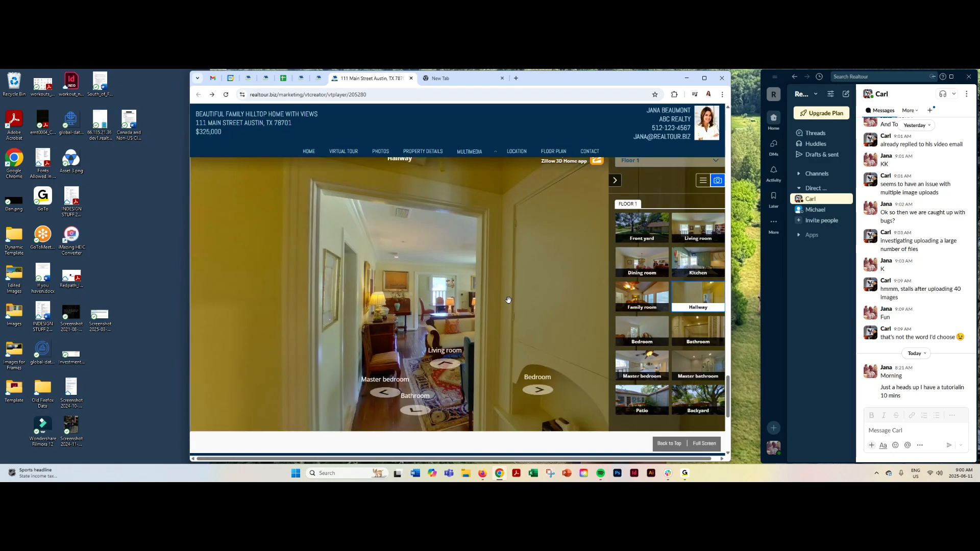
Review the agent's contact information and the property tour request form at the end of the virtual tour
{"action": "scroll", "coordinate": [510, 301], "scroll_direction": "down", "scroll_amount": 4}
{"action": "scroll", "coordinate": [643, 305], "scroll_direction": "down", "scroll_amount": 1}
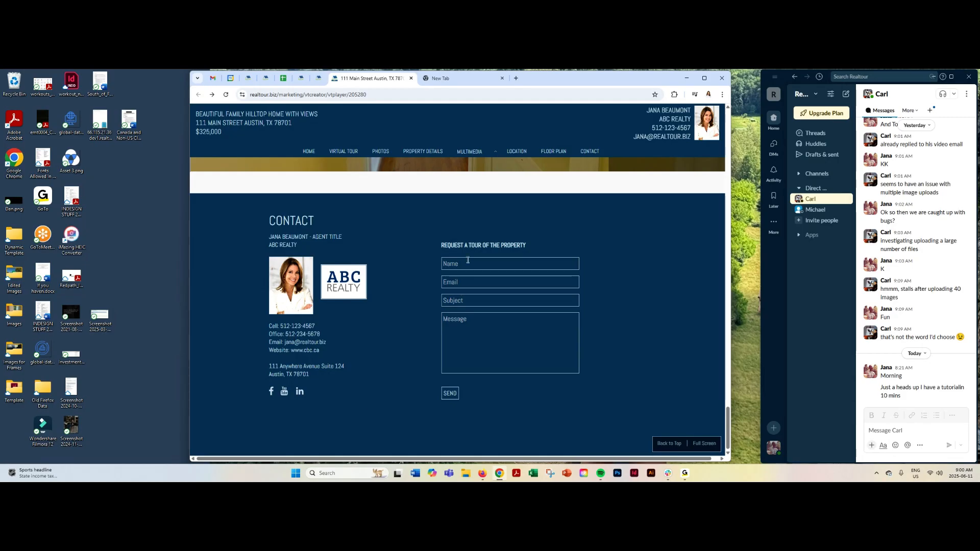
{"action": "scroll", "coordinate": [609, 336], "scroll_direction": "up", "scroll_amount": 1}
{"action": "scroll", "coordinate": [609, 336], "scroll_direction": "up", "scroll_amount": 15}
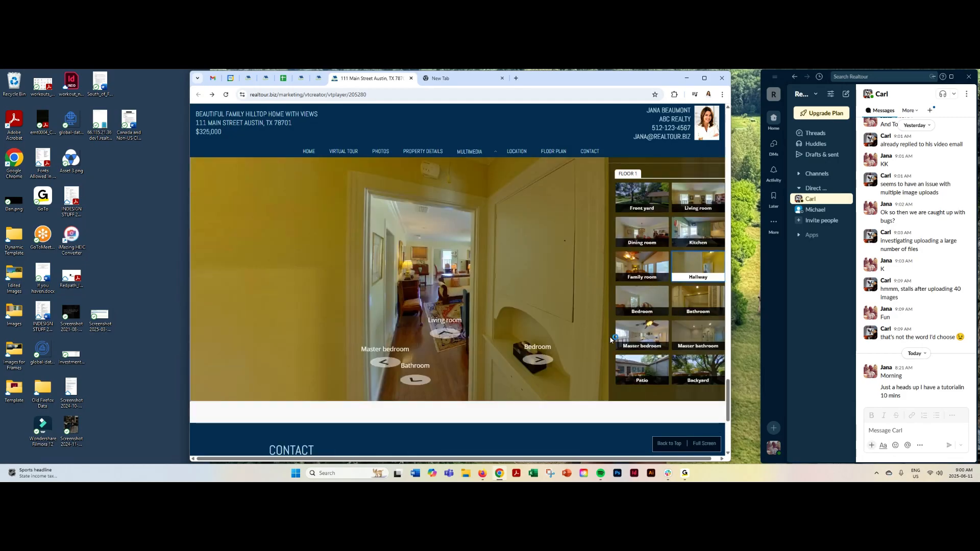
Skim back through the finished virtual tour, from its multimedia and photos to the property details
{"action": "scroll", "coordinate": [611, 339], "scroll_direction": "up", "scroll_amount": 15}
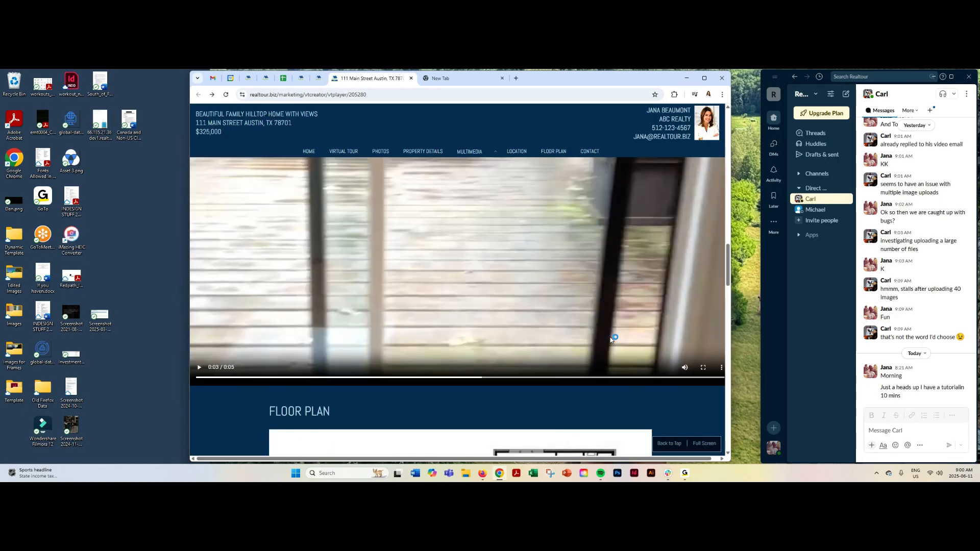
{"action": "scroll", "coordinate": [611, 338], "scroll_direction": "up", "scroll_amount": 4}
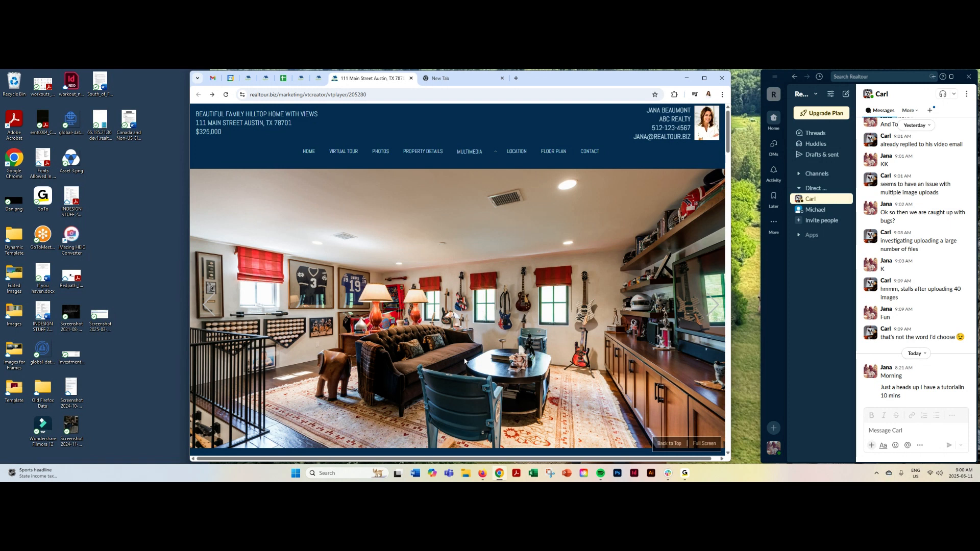
{"action": "scroll", "coordinate": [464, 360], "scroll_direction": "down", "scroll_amount": 12}
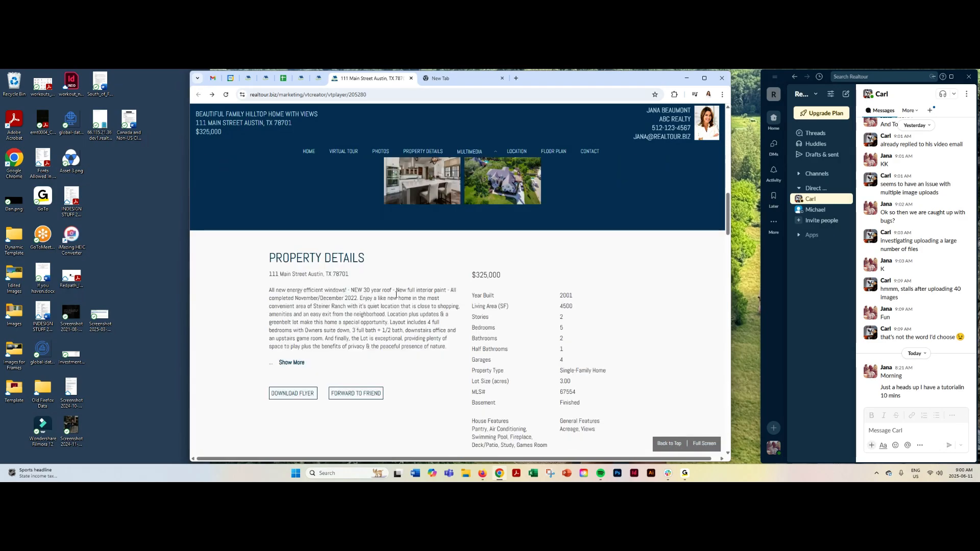
{"action": "scroll", "coordinate": [427, 277], "scroll_direction": "up", "scroll_amount": 8}
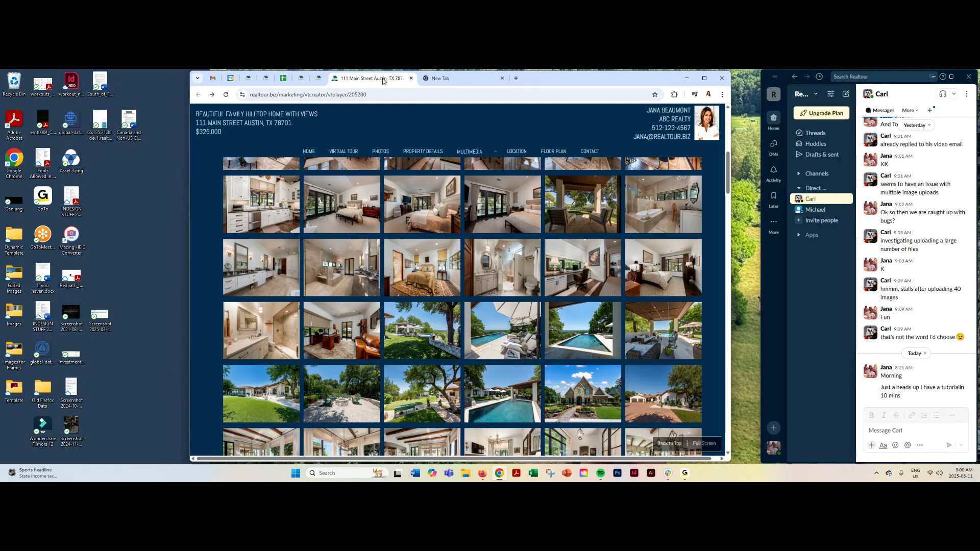
Switch from the tour preview back to the tour editor and maximize the browser window
{"action": "left_click", "coordinate": [250, 79]}
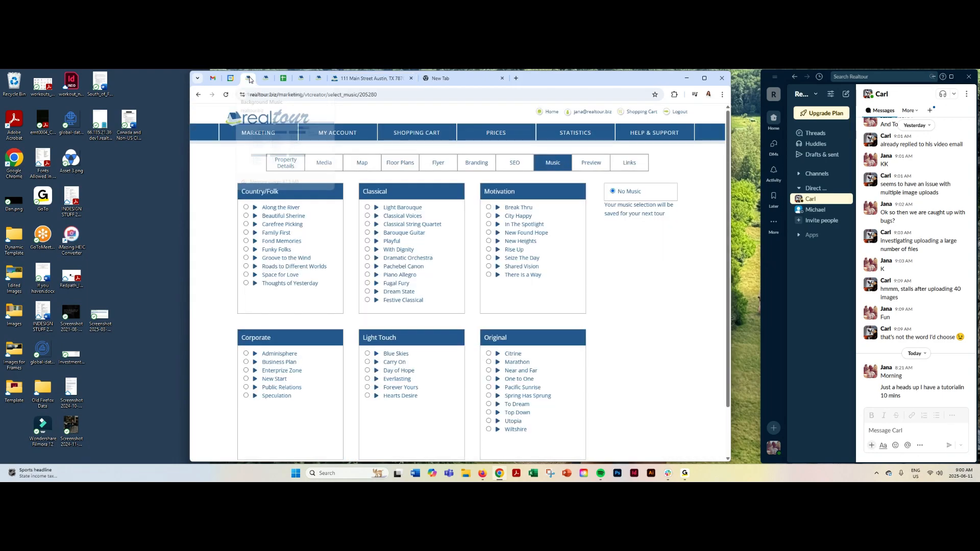
{"action": "left_click", "coordinate": [704, 78]}
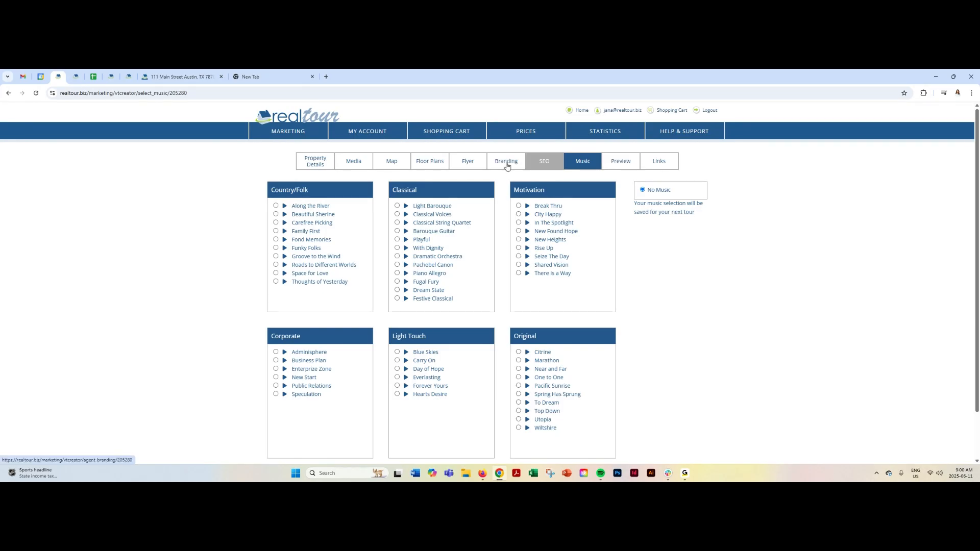
{"action": "left_click", "coordinate": [189, 77]}
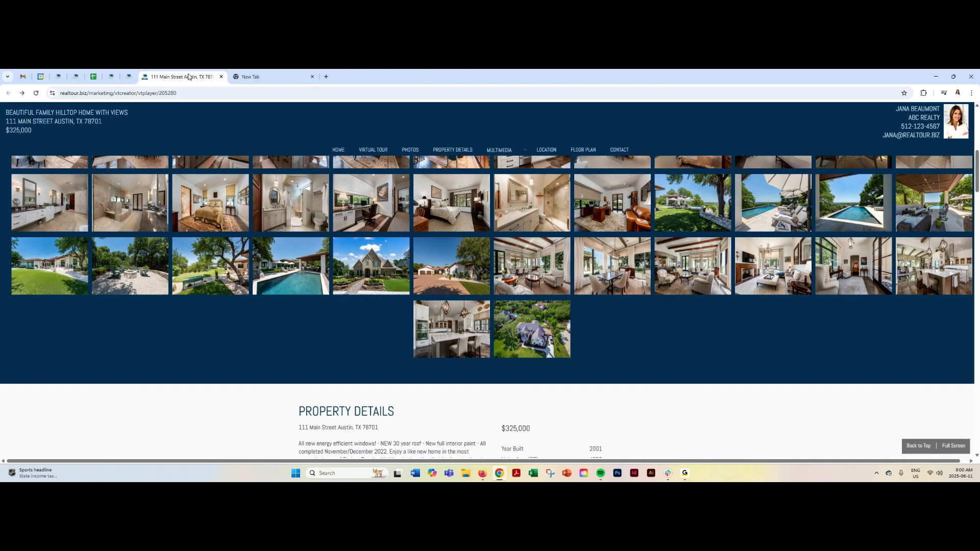
{"action": "left_click", "coordinate": [59, 77]}
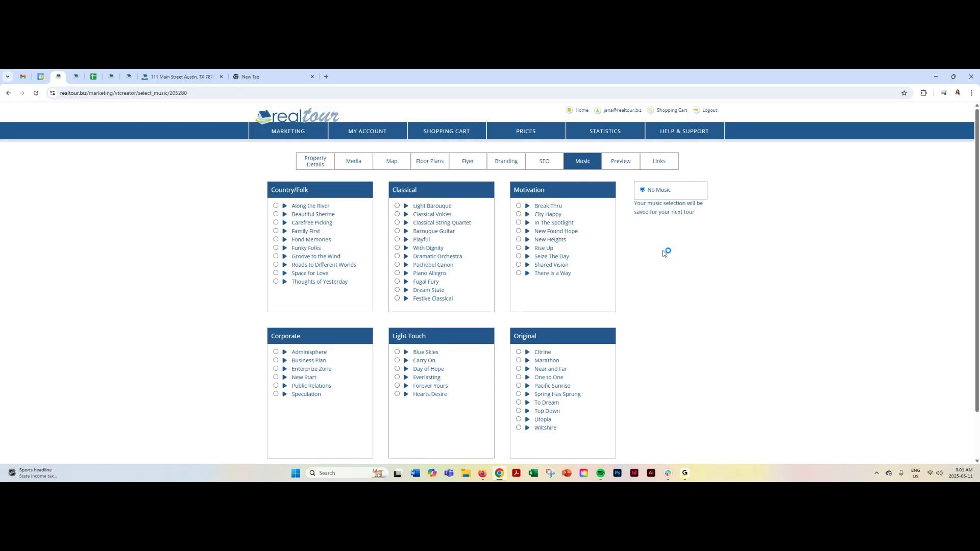
Review the tour's branded, unbranded and slideshow links, its embed code, and the link for all tours
{"action": "left_click", "coordinate": [658, 161]}
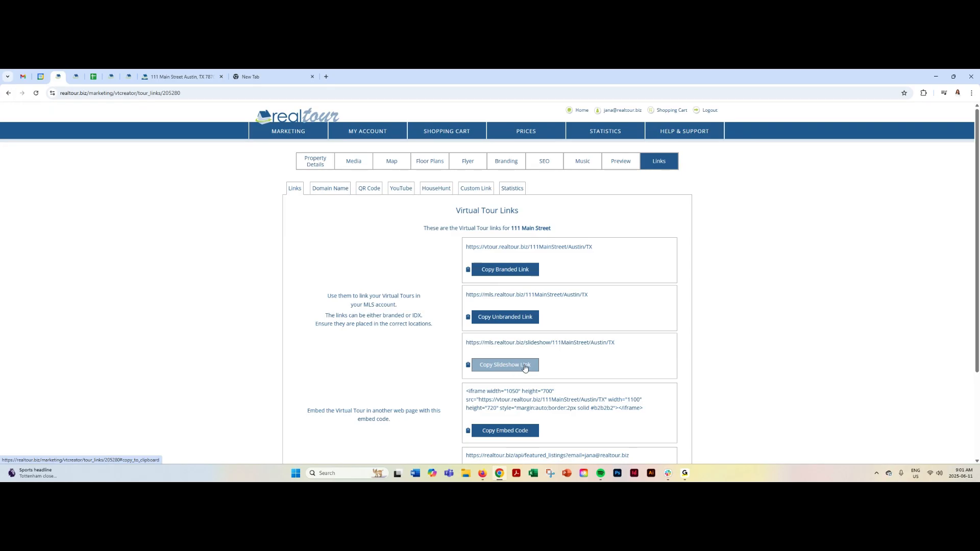
{"action": "scroll", "coordinate": [607, 343], "scroll_direction": "down", "scroll_amount": 1}
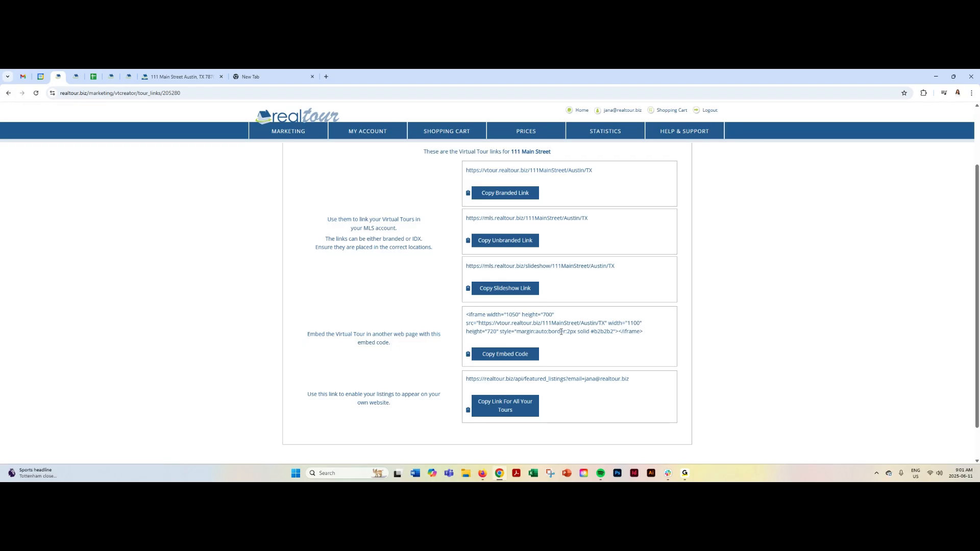
{"action": "scroll", "coordinate": [561, 332], "scroll_direction": "up", "scroll_amount": 1}
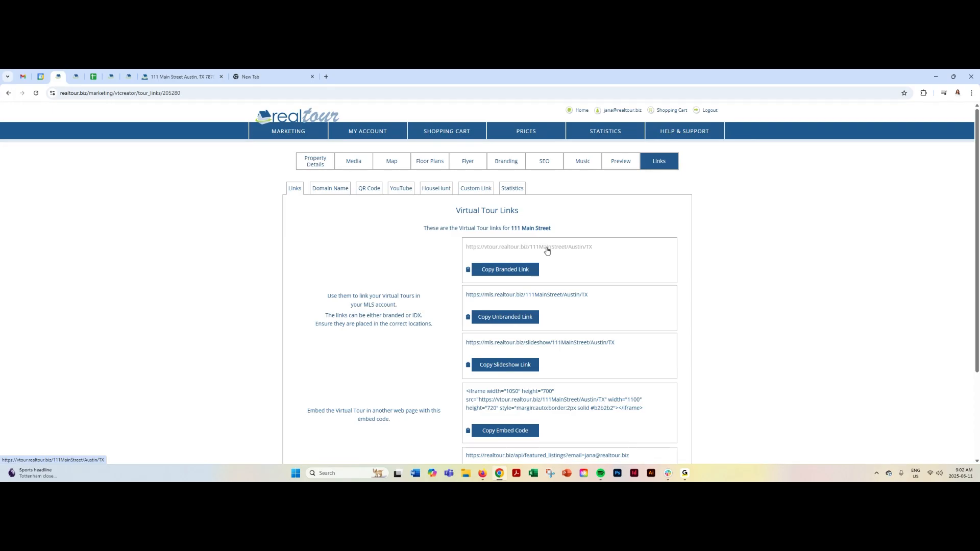
Examine the custom domain name availability form and the QR code offered for the virtual tour
{"action": "left_click", "coordinate": [328, 190]}
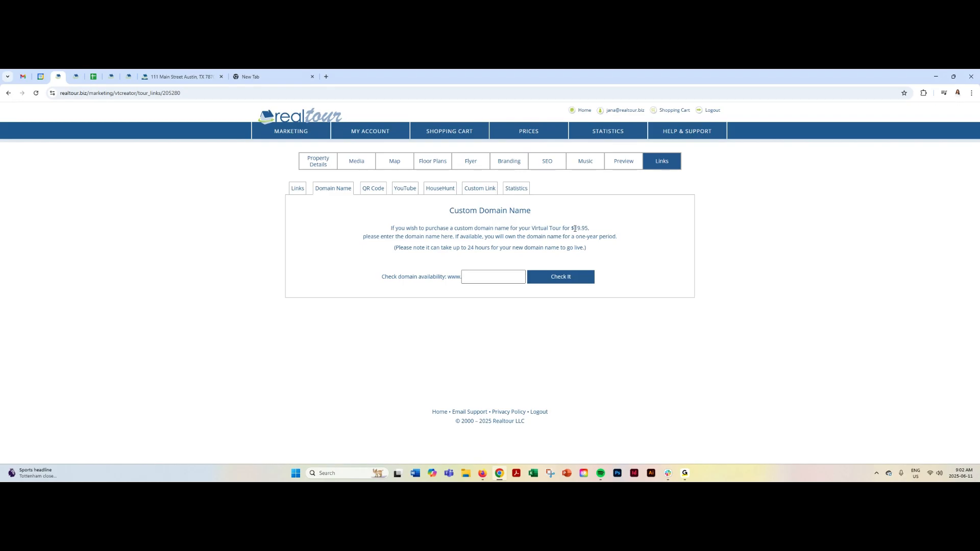
{"action": "left_click", "coordinate": [470, 279]}
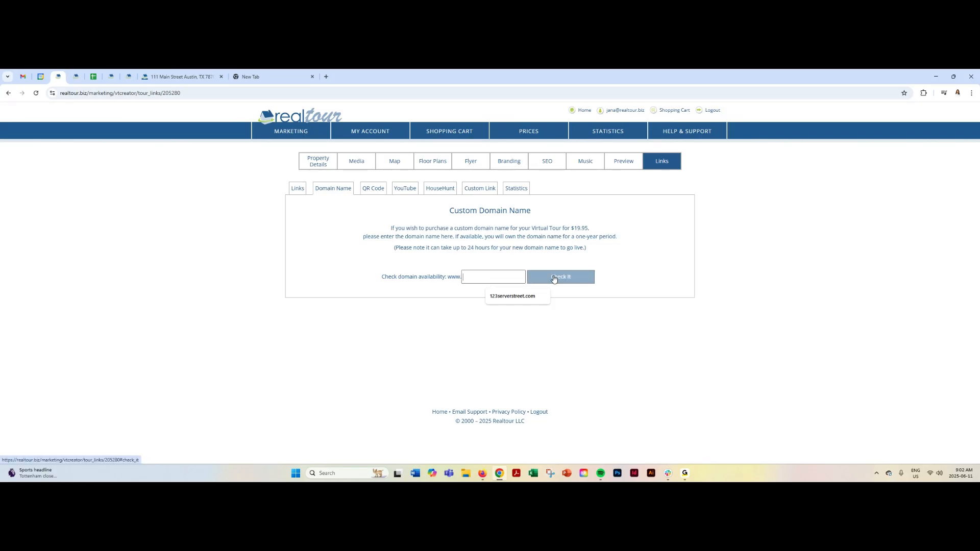
{"action": "left_click", "coordinate": [624, 261]}
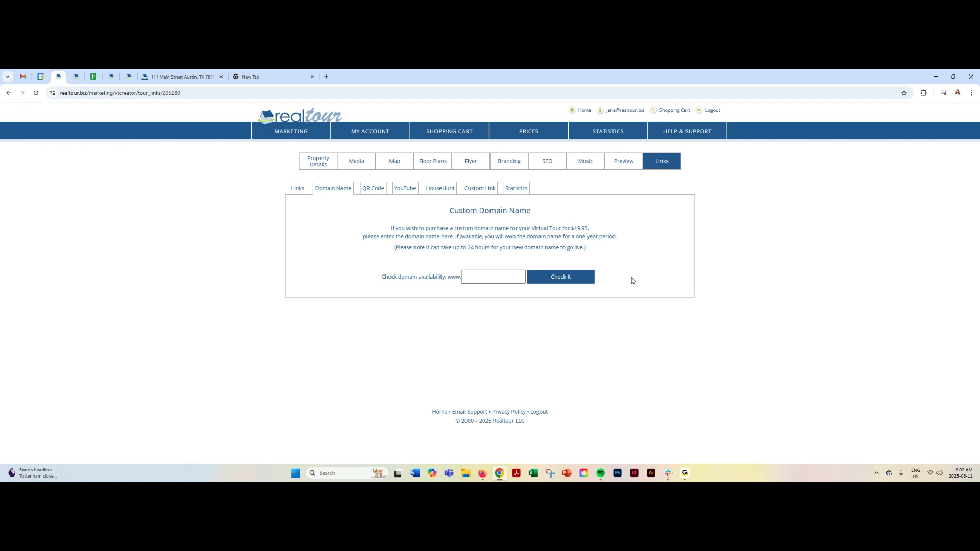
{"action": "left_click", "coordinate": [374, 192]}
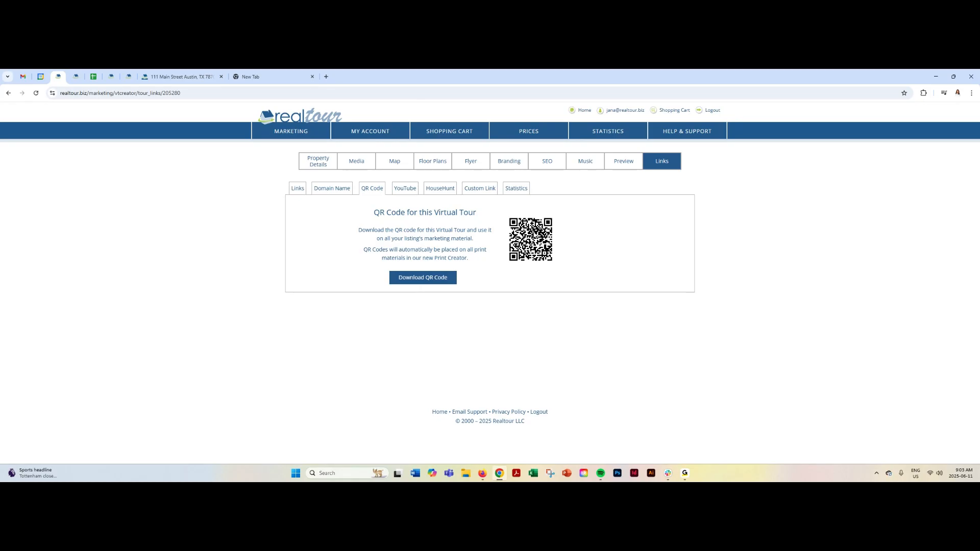
Check the tour's YouTube video page and copy the custom link of the Zillow tour
{"action": "left_click", "coordinate": [406, 189]}
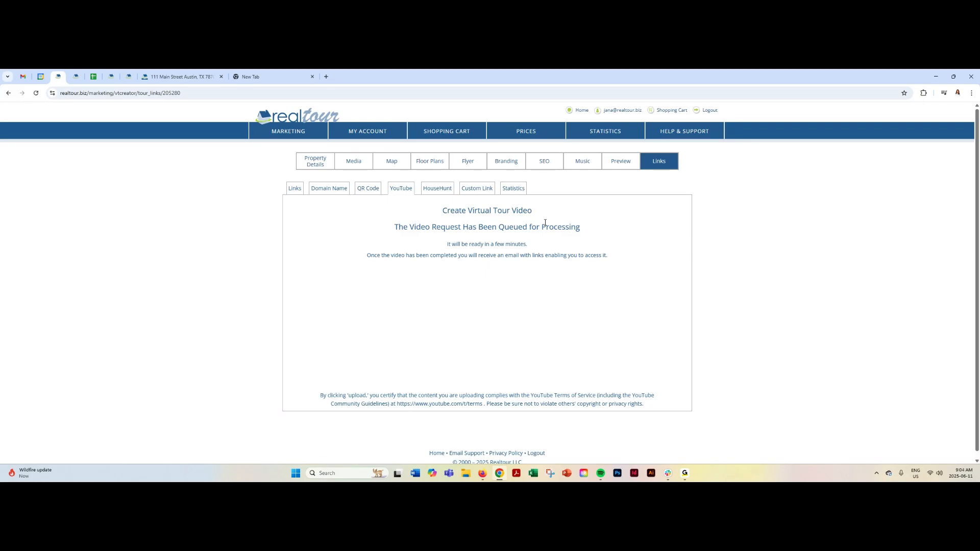
{"action": "left_click", "coordinate": [476, 191]}
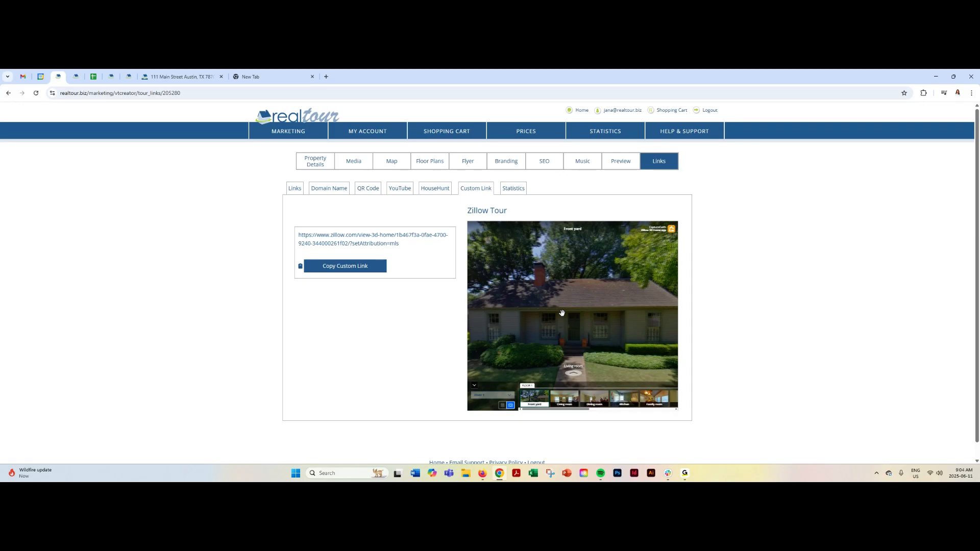
{"action": "left_click", "coordinate": [358, 267]}
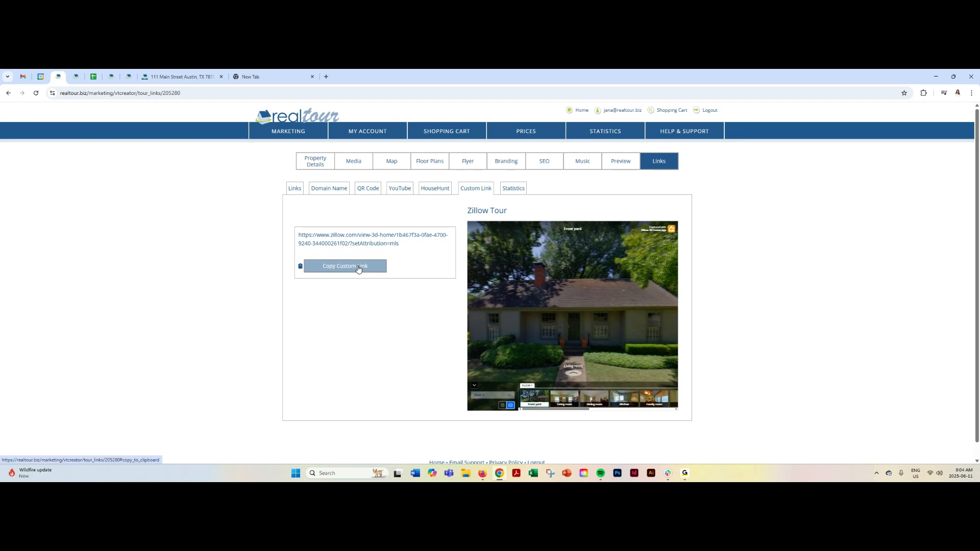
Examine the listing's statistics page and its form for signing clients up to the weekly report
{"action": "left_click", "coordinate": [513, 189]}
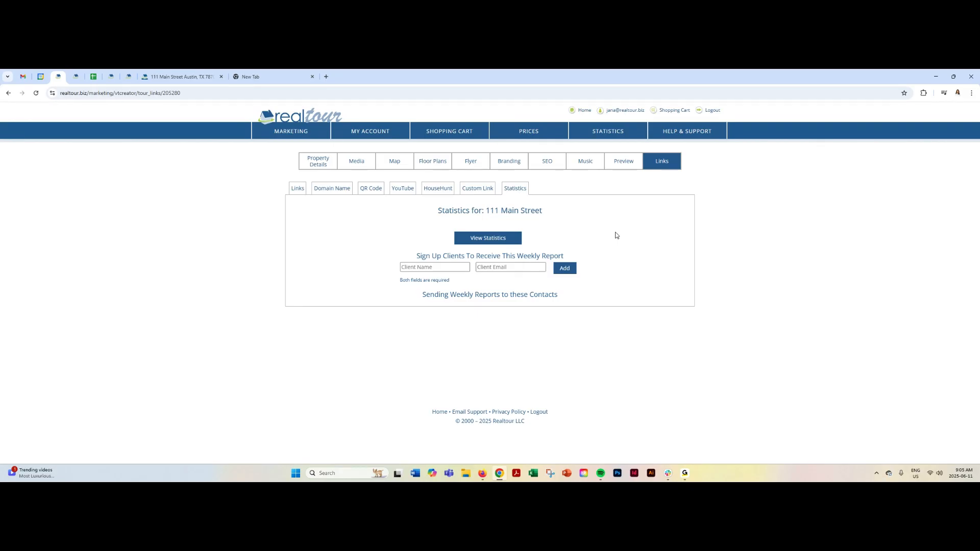
{"action": "left_click_drag", "start_coordinate": [487, 210], "coordinate": [547, 212]}
{"action": "left_click", "coordinate": [594, 222]}
Return to the dashboard and start a new standard eFlyer for the first active listing with an e-Flyer
{"action": "left_click", "coordinate": [294, 117]}
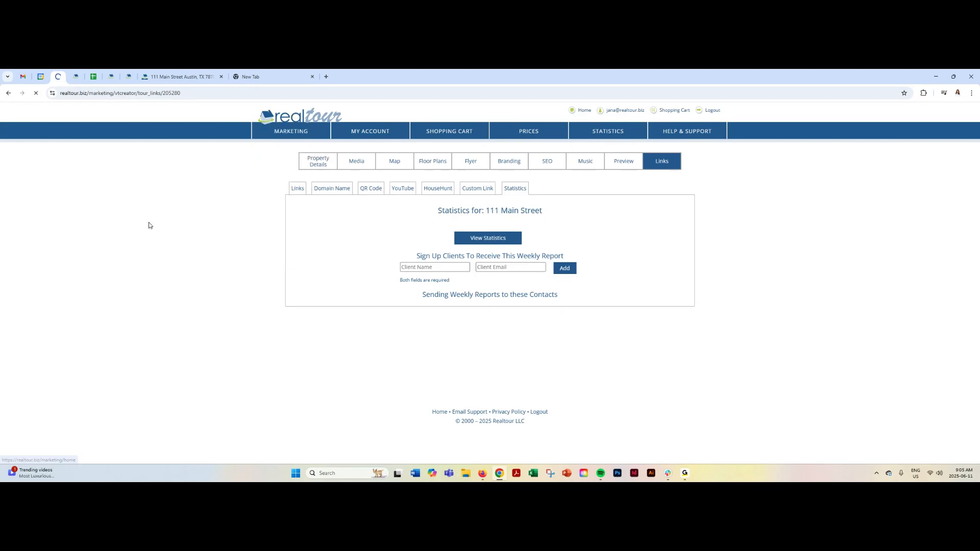
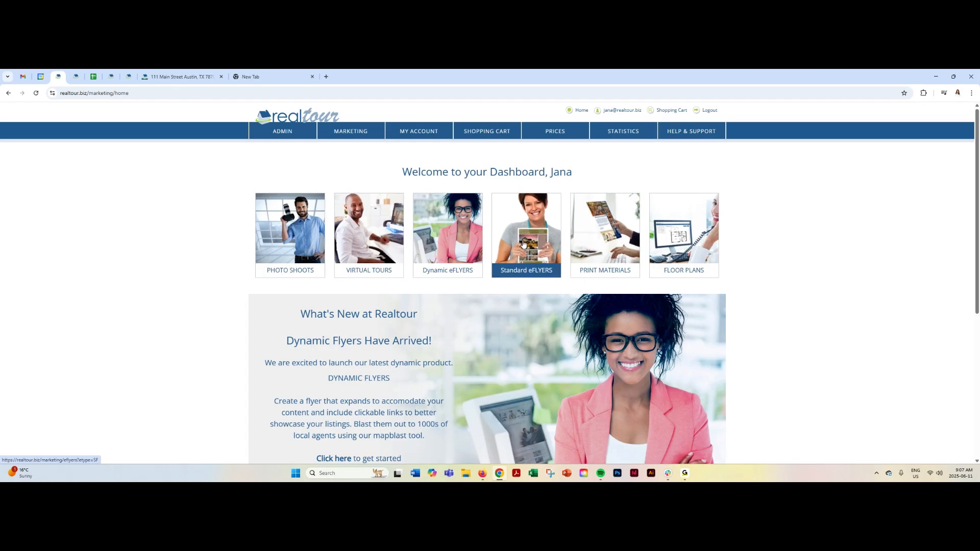
{"action": "left_click", "coordinate": [540, 271]}
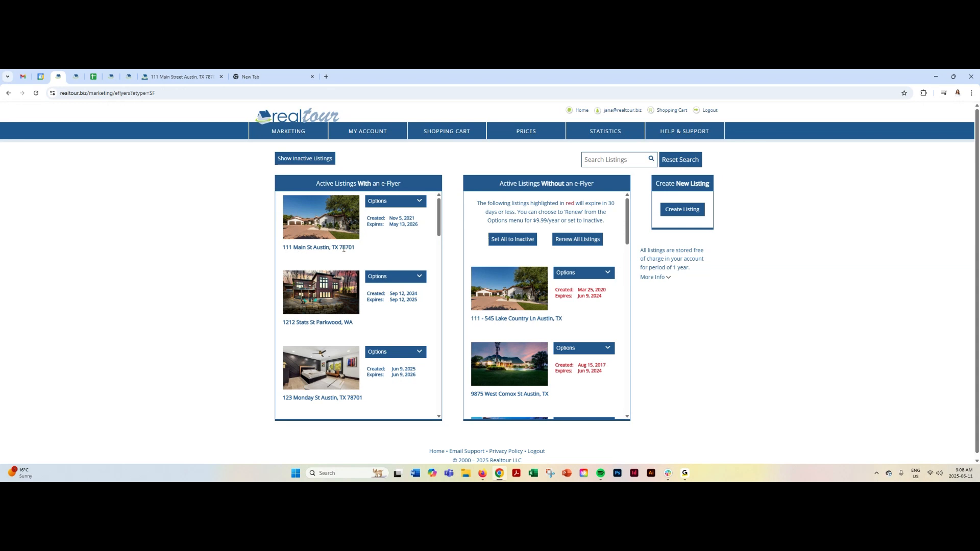
{"action": "left_click", "coordinate": [423, 201]}
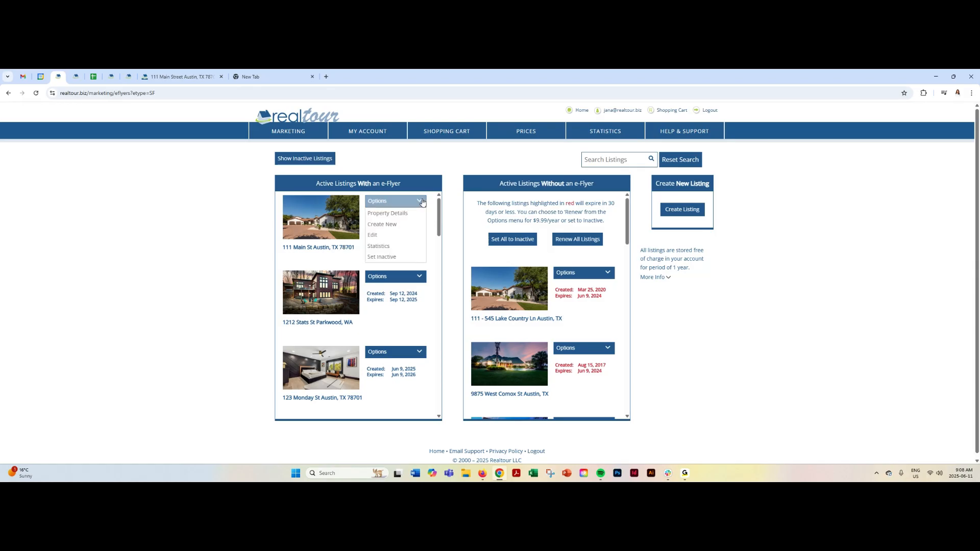
{"action": "left_click", "coordinate": [388, 226]}
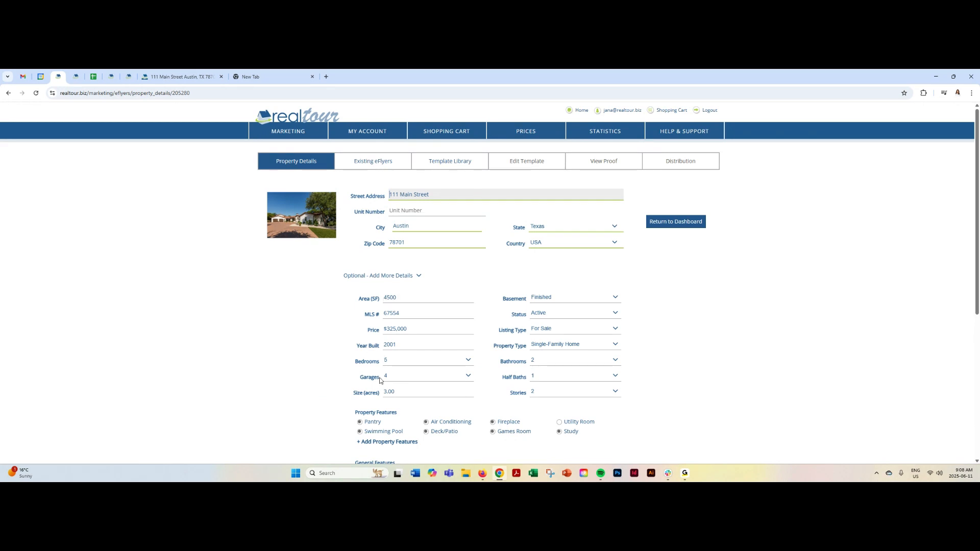
Review the eFlyer's property details, including the features, headline and description
{"action": "scroll", "coordinate": [327, 388], "scroll_direction": "down", "scroll_amount": 5}
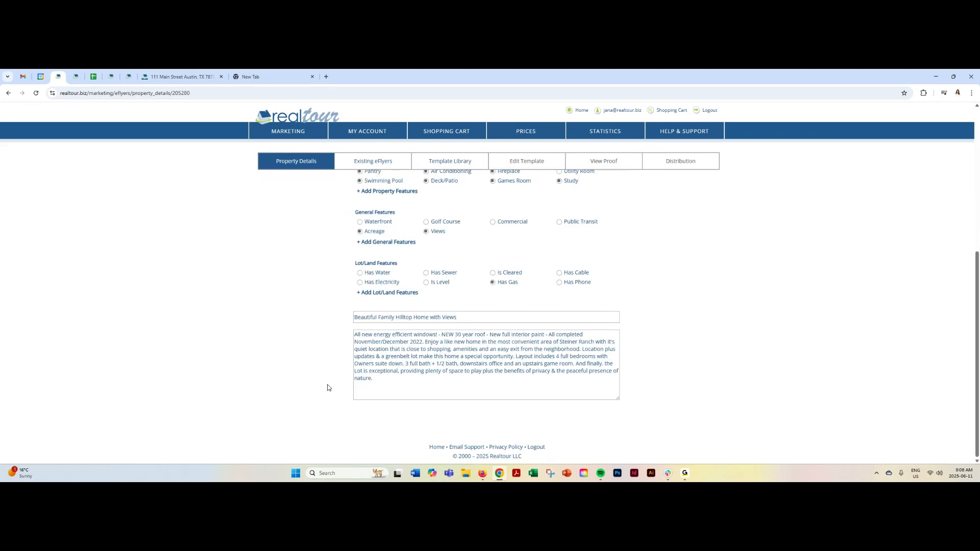
{"action": "scroll", "coordinate": [327, 388], "scroll_direction": "up", "scroll_amount": 4}
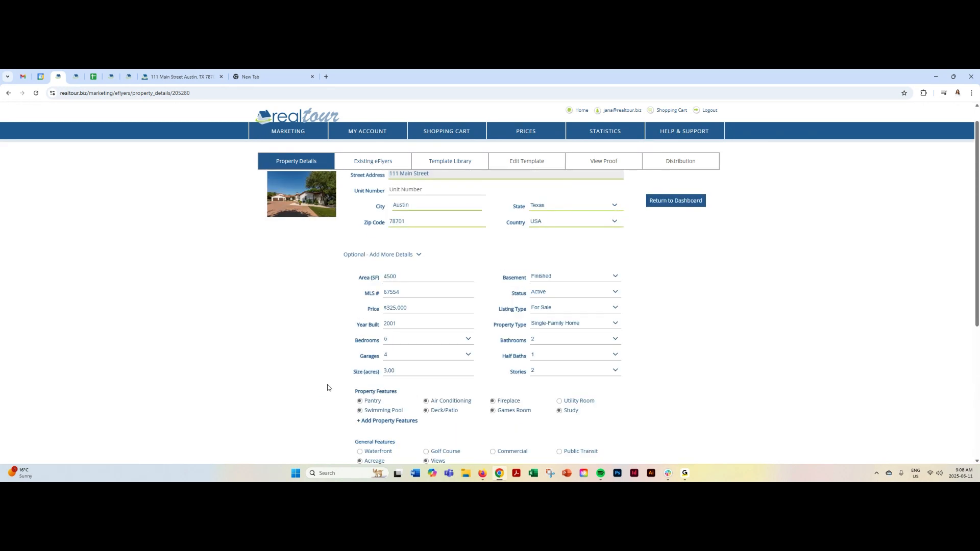
{"action": "scroll", "coordinate": [328, 388], "scroll_direction": "up", "scroll_amount": 1}
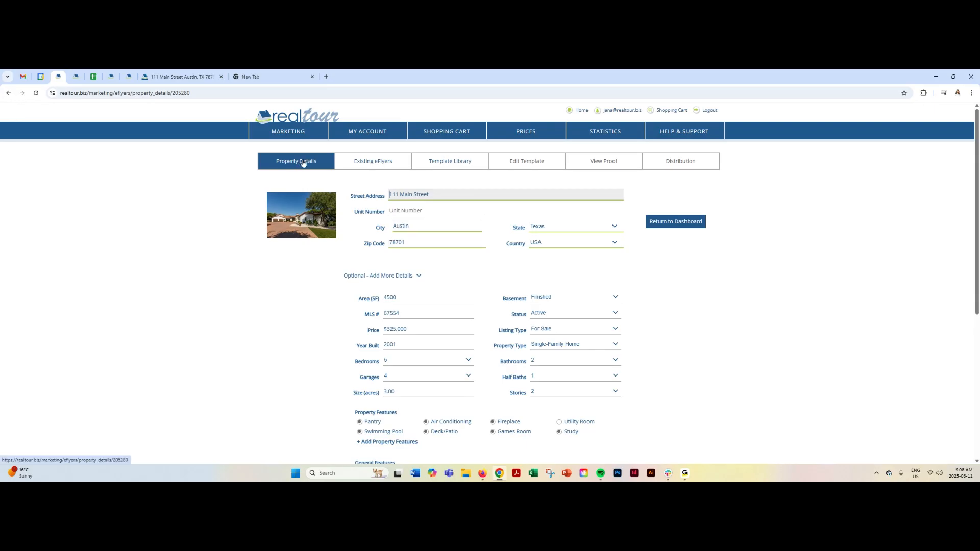
Review the listing's existing sent and in-progress eFlyers and the options available for the most recently sent one
{"action": "left_click", "coordinate": [386, 162]}
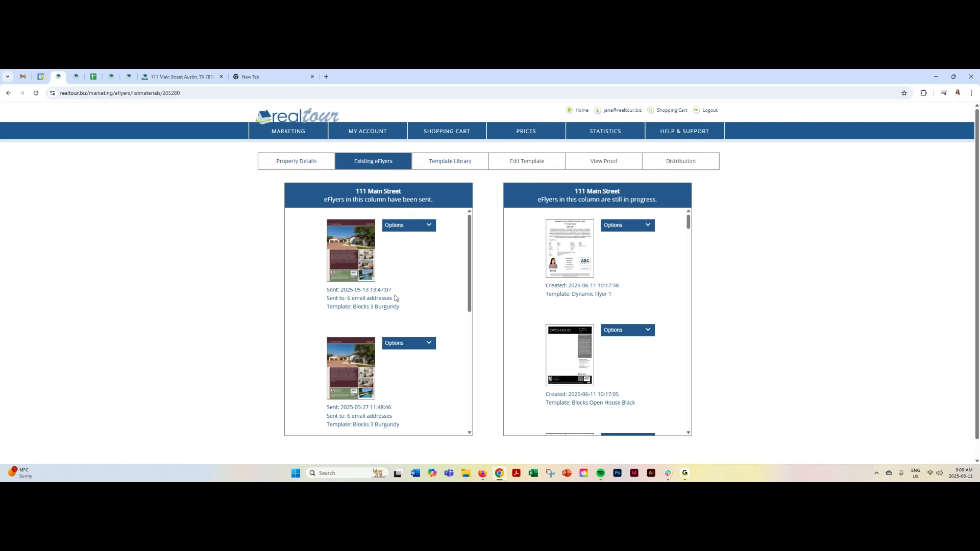
{"action": "left_click", "coordinate": [431, 226]}
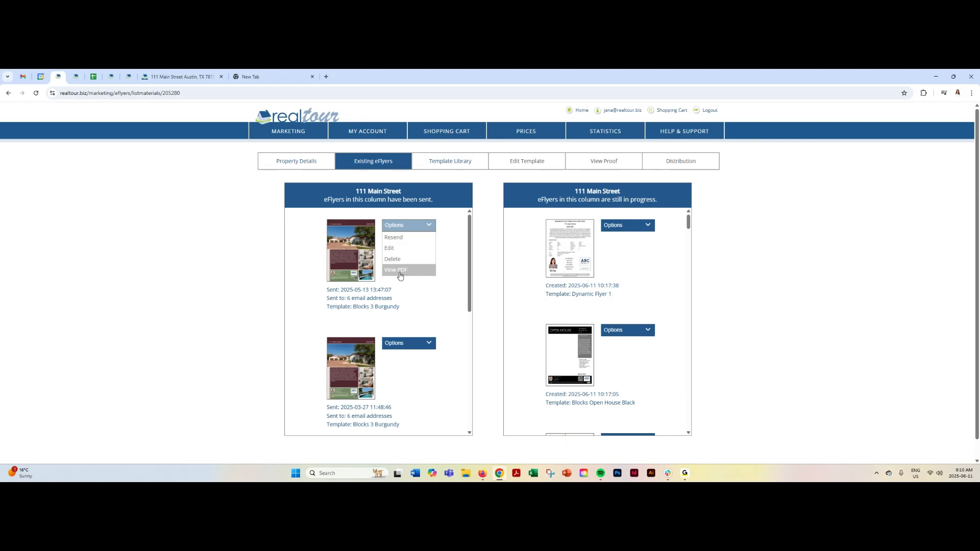
{"action": "key", "text": "Up"}
{"action": "key", "text": "Up"}
{"action": "key", "text": "Up"}
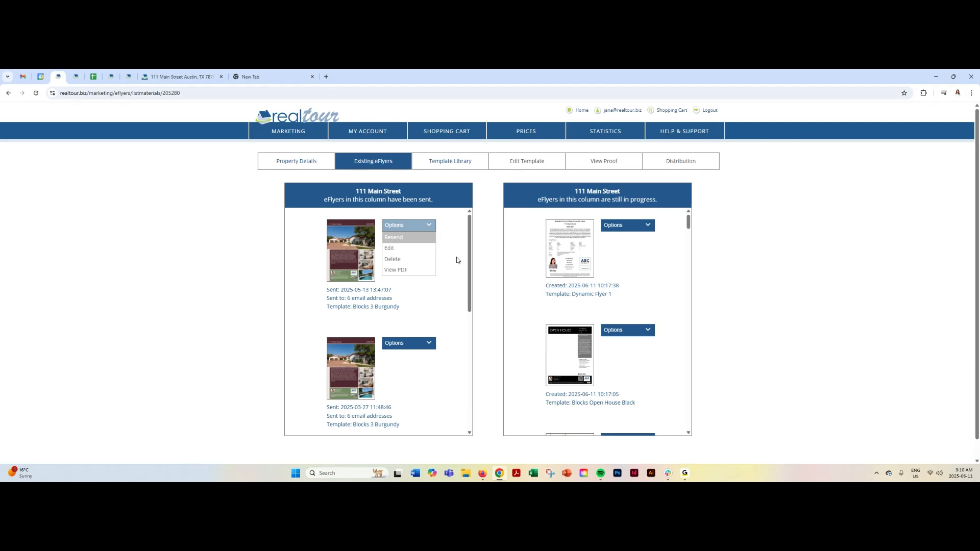
Filter the standard eFlyer template library by the Open House theme and the color Black
{"action": "left_click", "coordinate": [455, 162]}
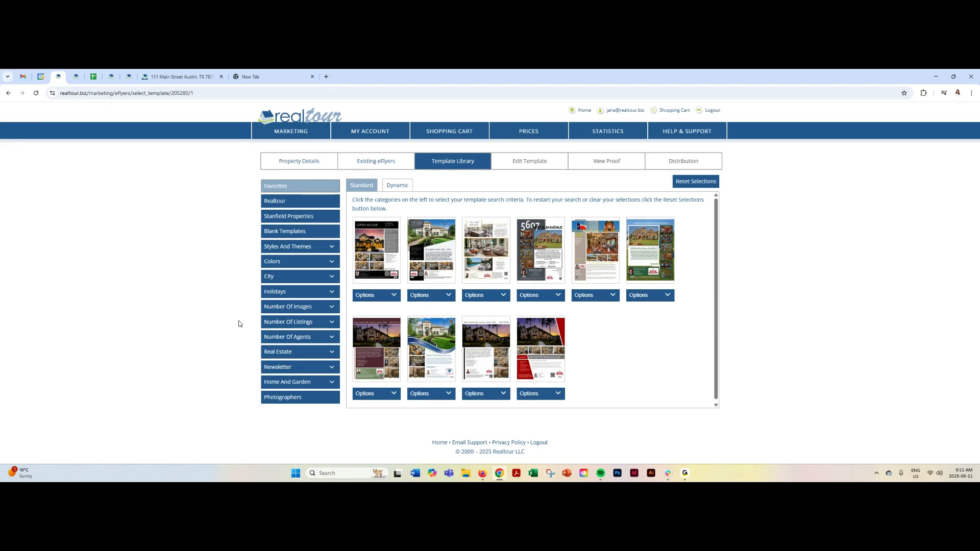
{"action": "left_click", "coordinate": [332, 248]}
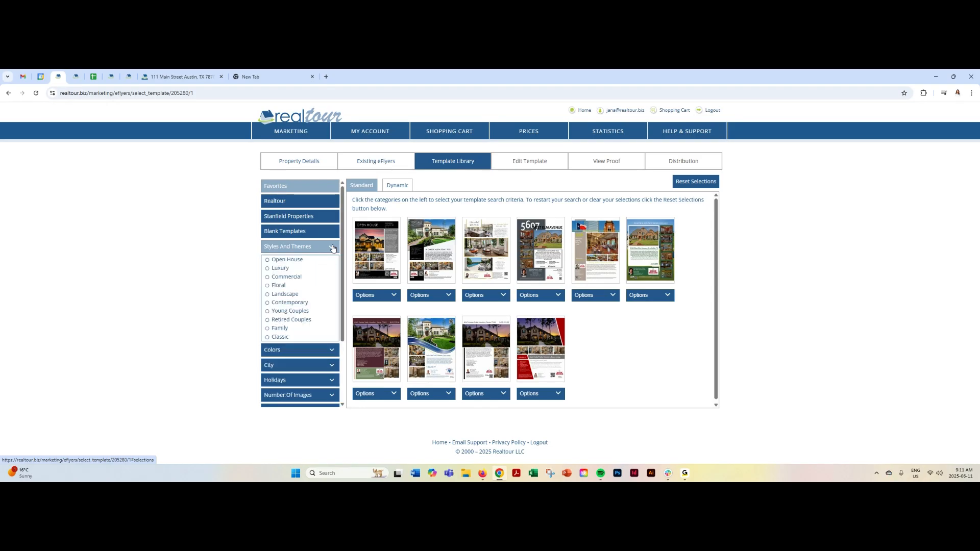
{"action": "left_click", "coordinate": [290, 260]}
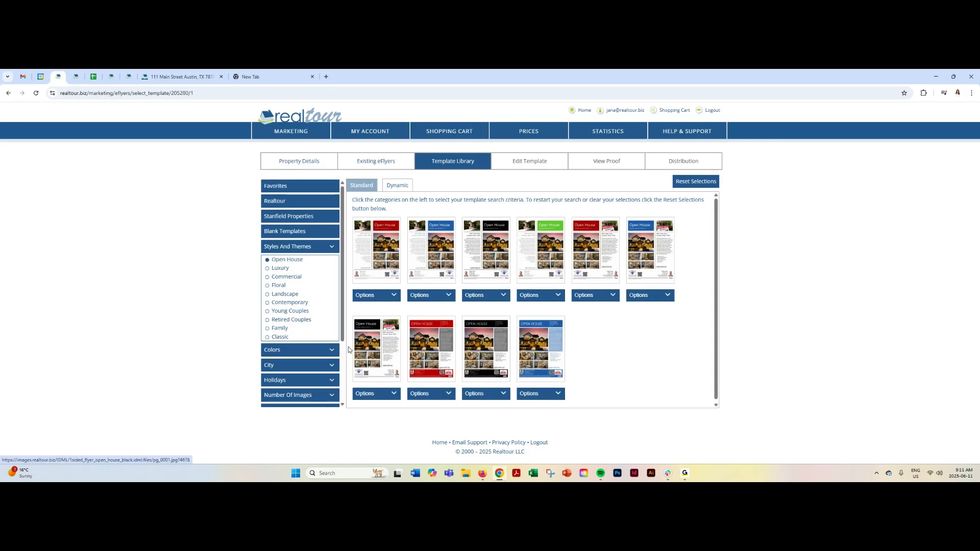
{"action": "left_click", "coordinate": [333, 351]}
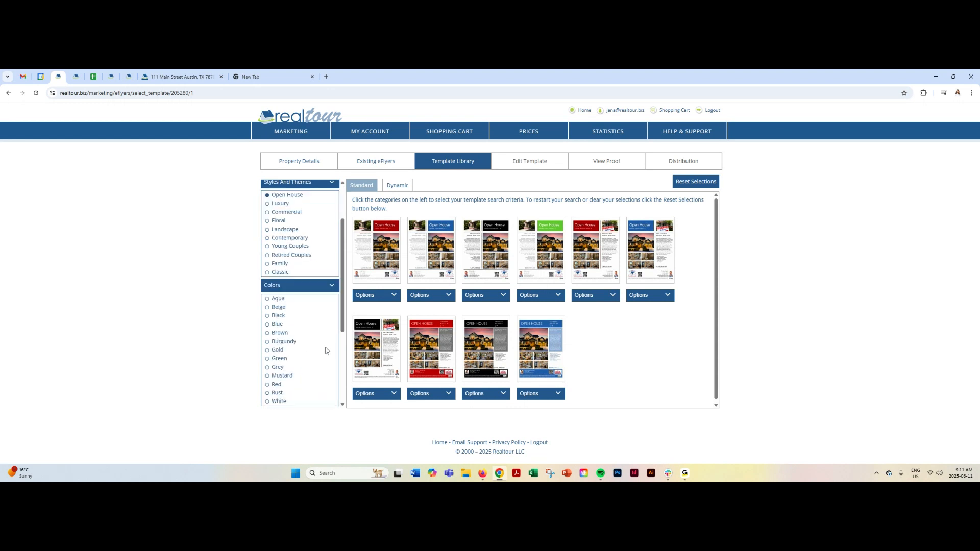
{"action": "left_click", "coordinate": [267, 316]}
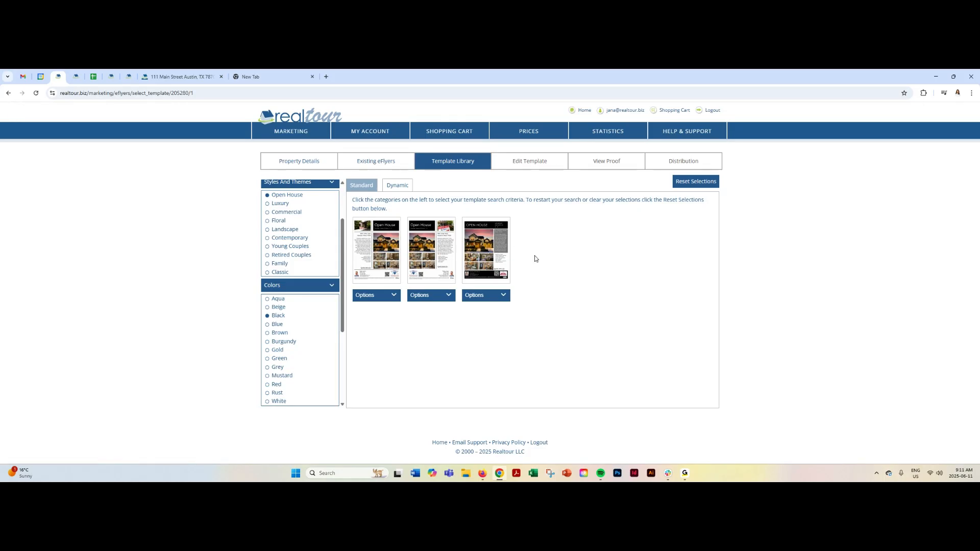
Clear the Black color and Open House theme filters from the eFlyer template library and collapse both categories
{"action": "left_click", "coordinate": [274, 317]}
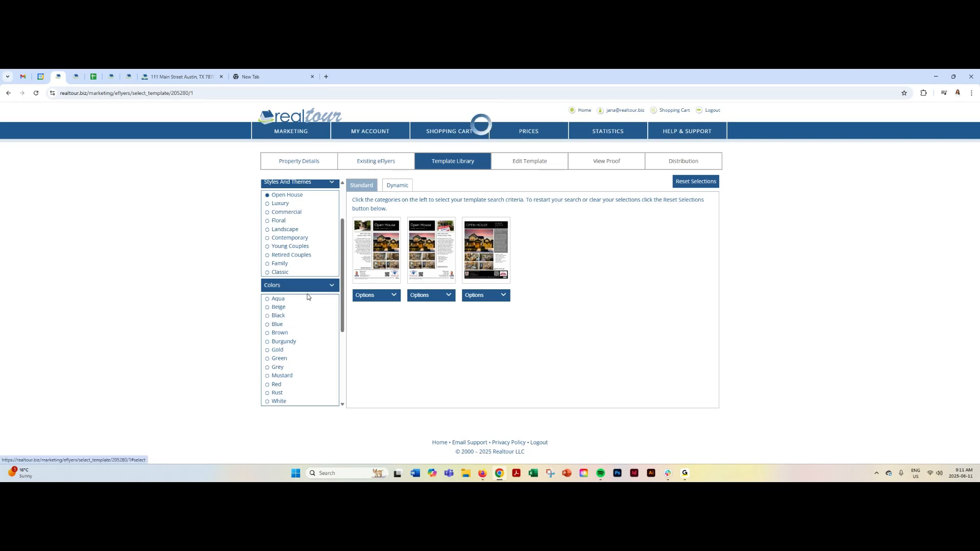
{"action": "left_click", "coordinate": [332, 286]}
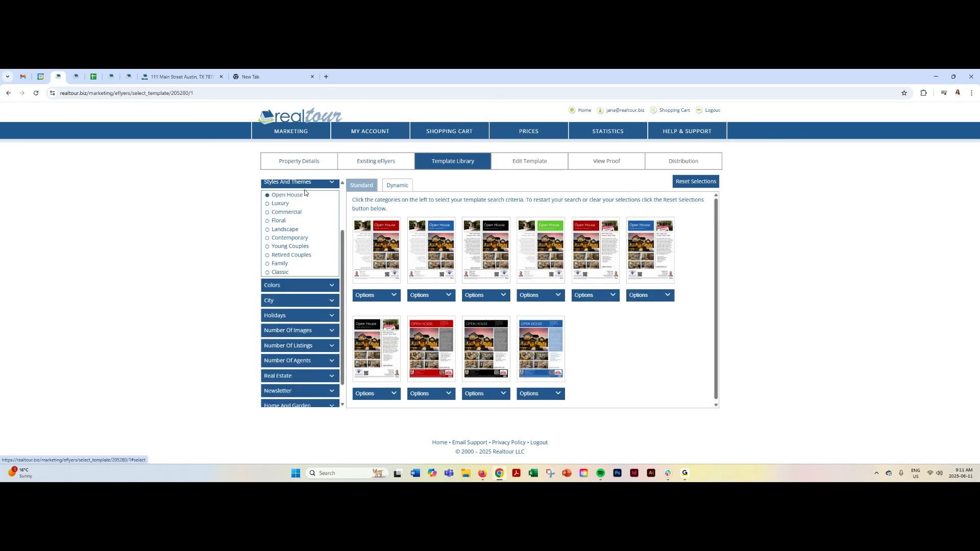
{"action": "left_click", "coordinate": [267, 197]}
{"action": "left_click", "coordinate": [332, 182]}
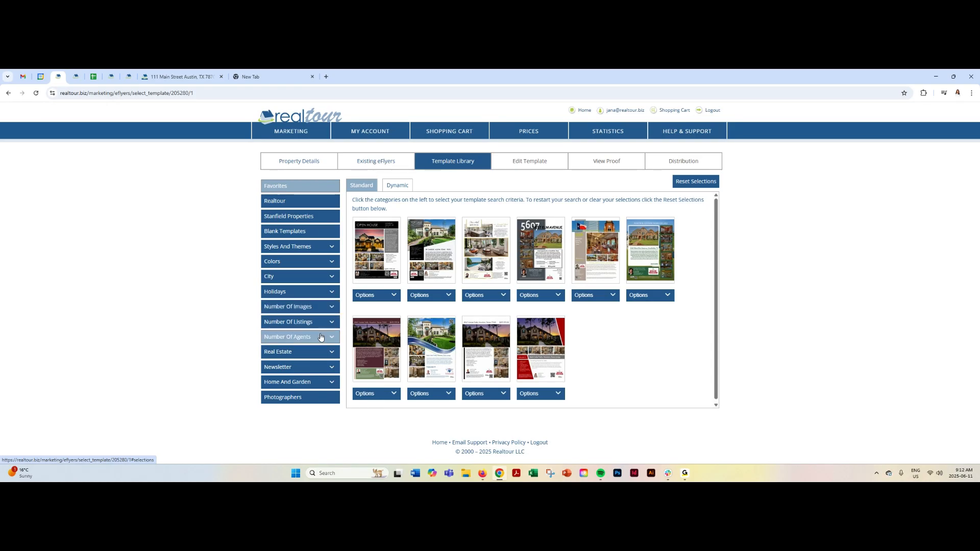
View the blank templates and choose the Blocks Open House Black template from the favorites for editing
{"action": "left_click", "coordinate": [314, 232]}
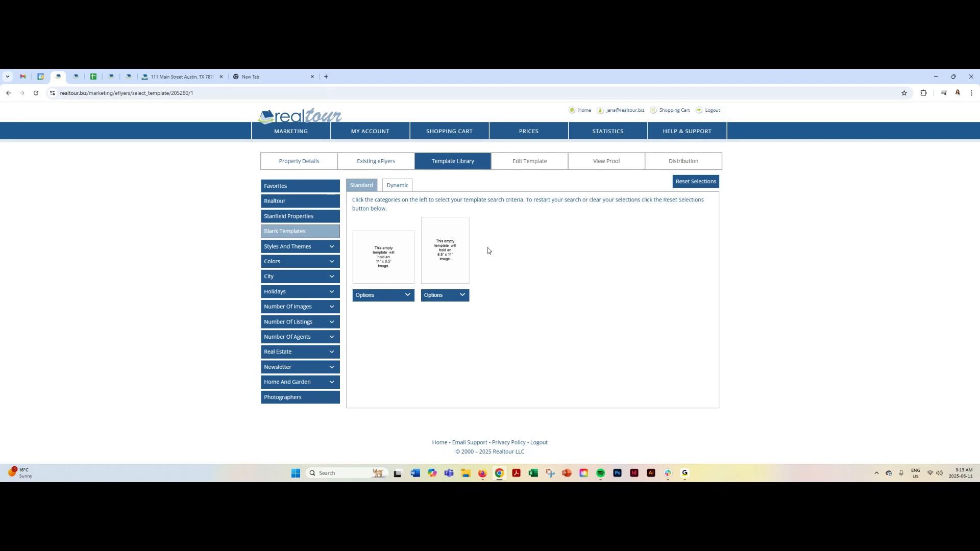
{"action": "left_click", "coordinate": [292, 187]}
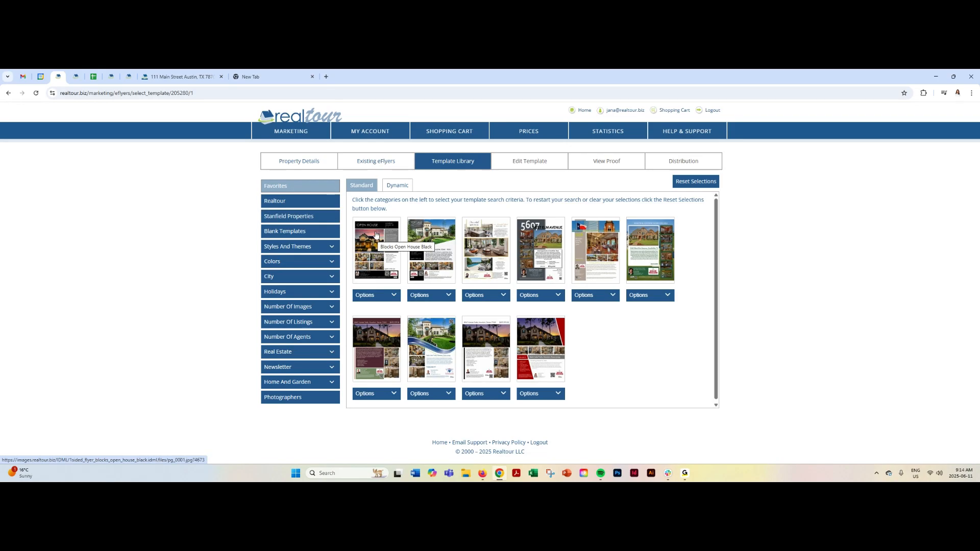
{"action": "left_click", "coordinate": [393, 295]}
{"action": "left_click", "coordinate": [374, 317]}
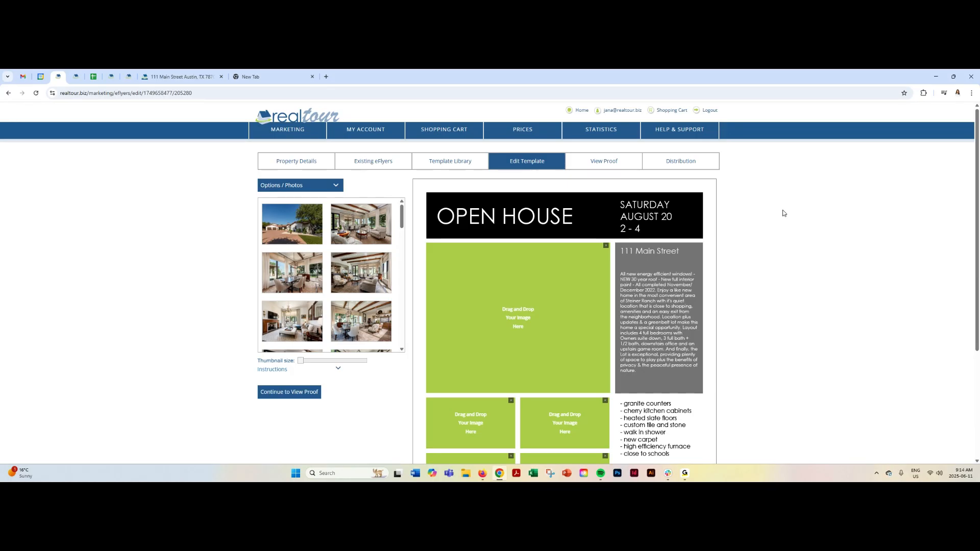
Look over the Open House template and extend its street address text with the property's city, state and ZIP code
{"action": "scroll", "coordinate": [746, 257], "scroll_direction": "down", "scroll_amount": 3}
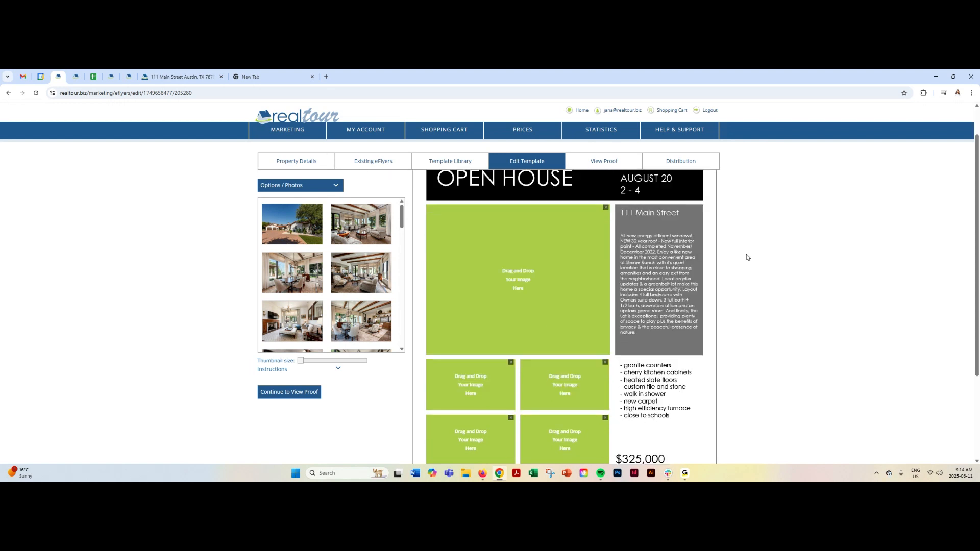
{"action": "scroll", "coordinate": [746, 258], "scroll_direction": "down", "scroll_amount": 1}
{"action": "scroll", "coordinate": [746, 258], "scroll_direction": "up", "scroll_amount": 2}
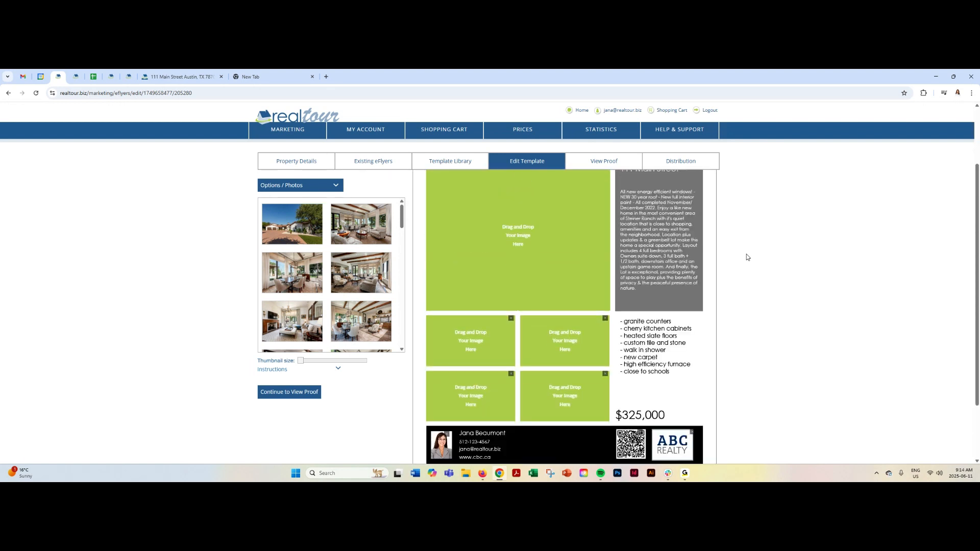
{"action": "scroll", "coordinate": [747, 257], "scroll_direction": "up", "scroll_amount": 2}
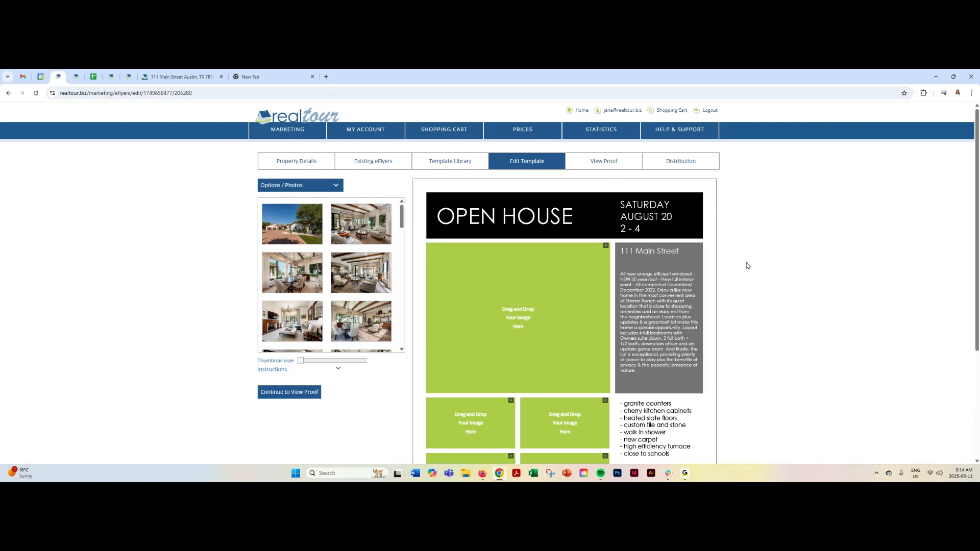
{"action": "scroll", "coordinate": [747, 260], "scroll_direction": "down", "scroll_amount": 3}
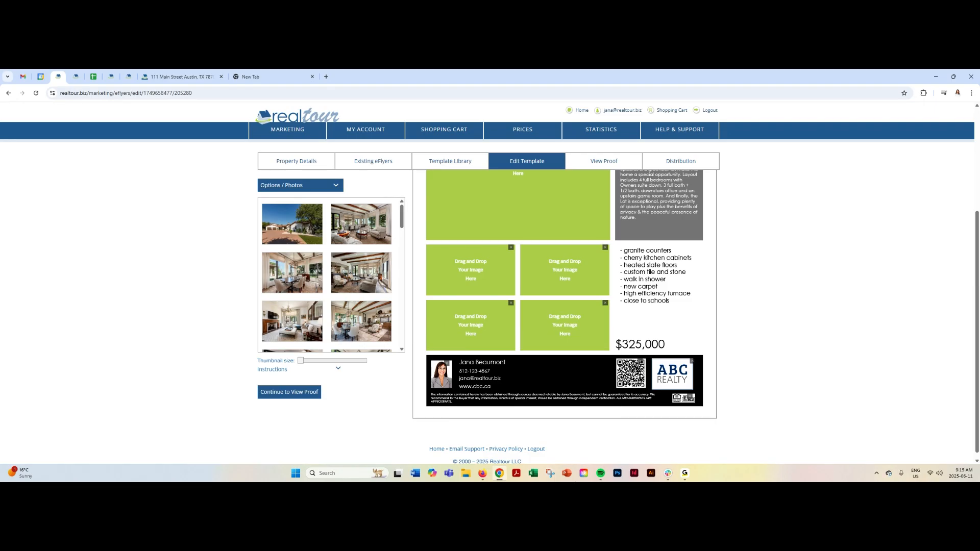
{"action": "scroll", "coordinate": [727, 305], "scroll_direction": "up", "scroll_amount": 2}
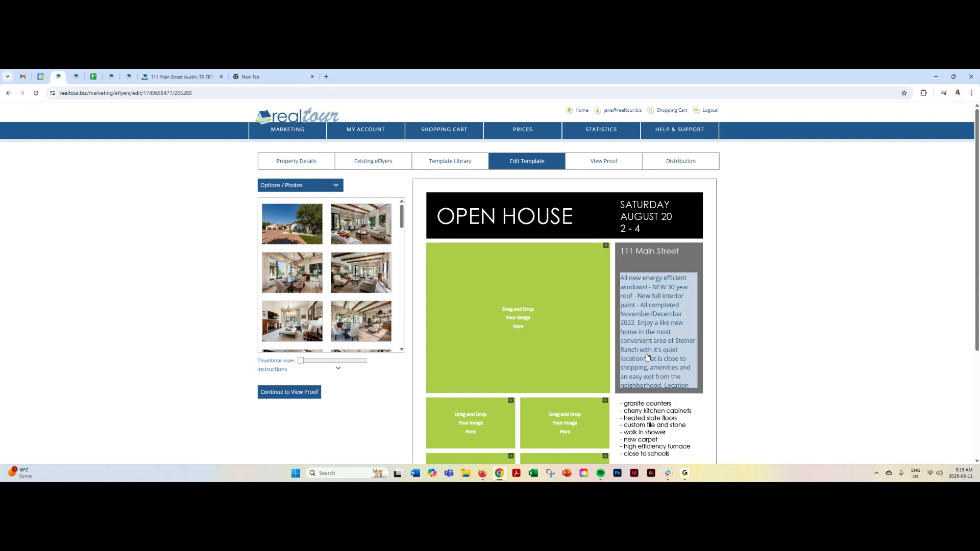
{"action": "left_click", "coordinate": [671, 252]}
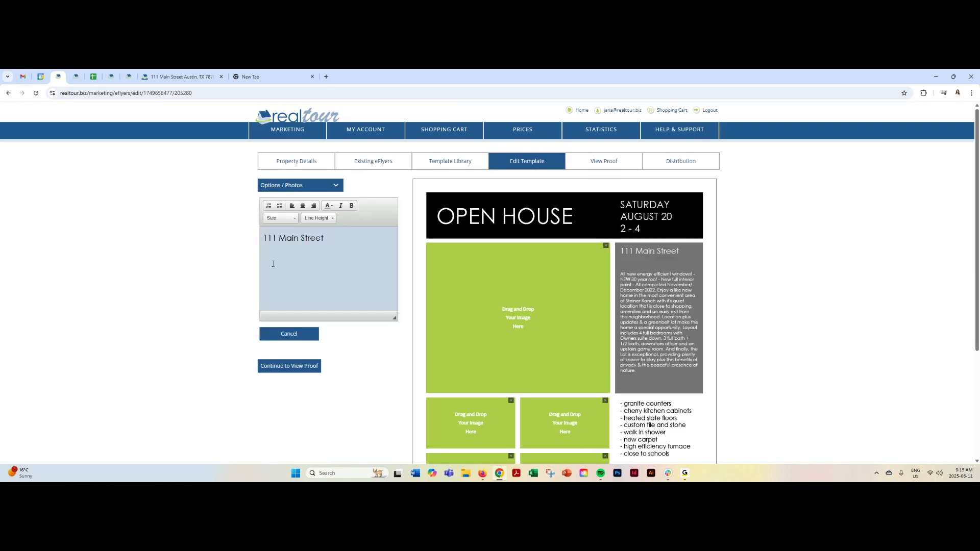
{"action": "left_click", "coordinate": [349, 242]}
{"action": "type", "text": ", Au"}
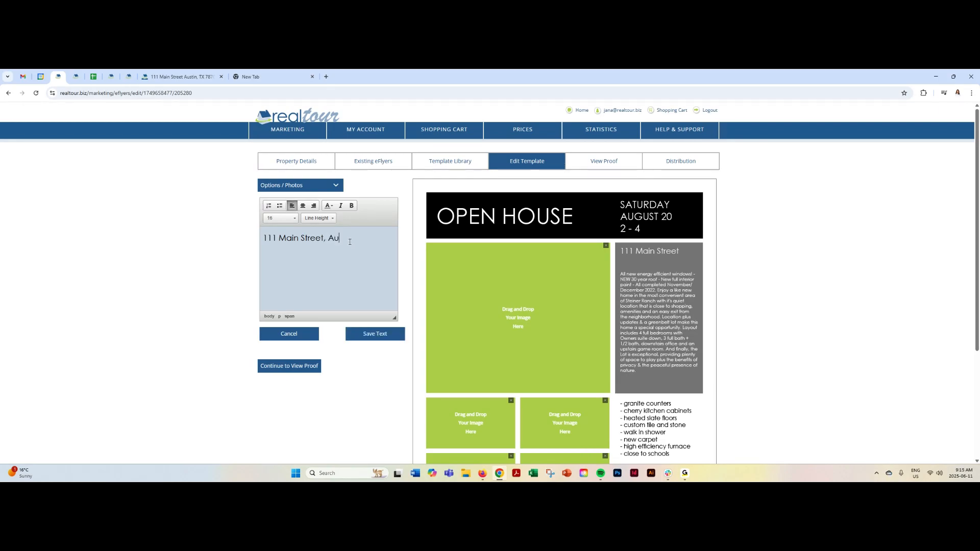
{"action": "type", "text": "stin, TEXAS 78701"}
Make the flyer's full address bold and centered, check the font size and color choices, and save the text
{"action": "left_click_drag", "start_coordinate": [287, 249], "coordinate": [263, 238]}
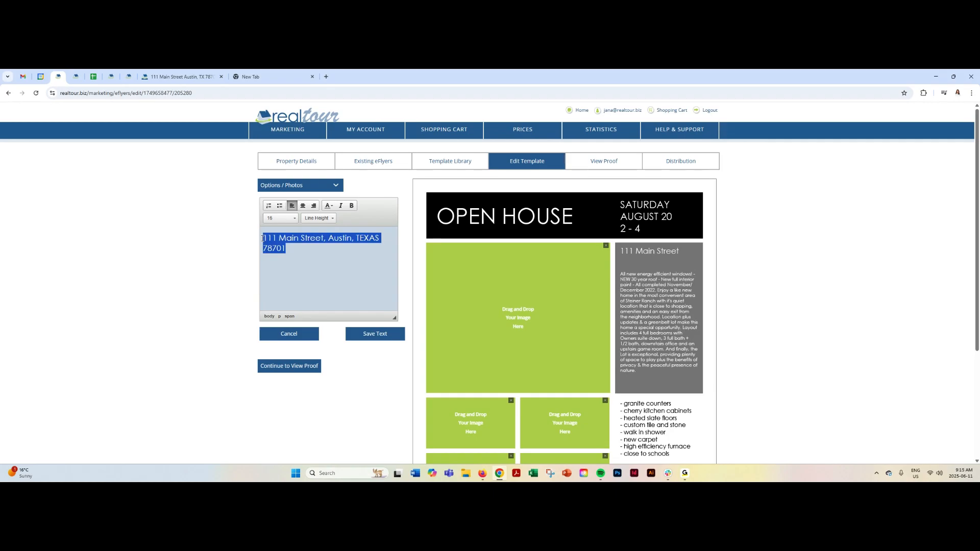
{"action": "left_click", "coordinate": [351, 205]}
{"action": "left_click", "coordinate": [302, 205]}
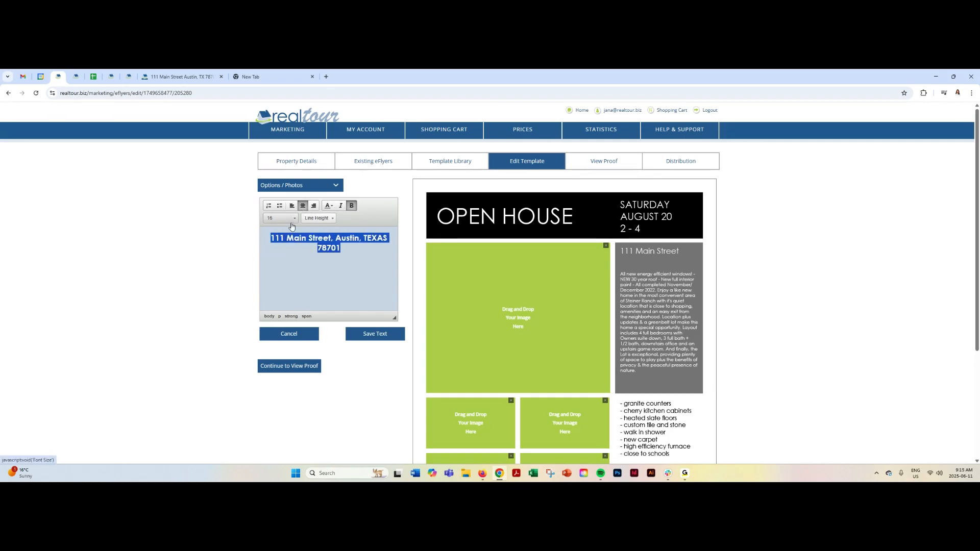
{"action": "left_click", "coordinate": [292, 219]}
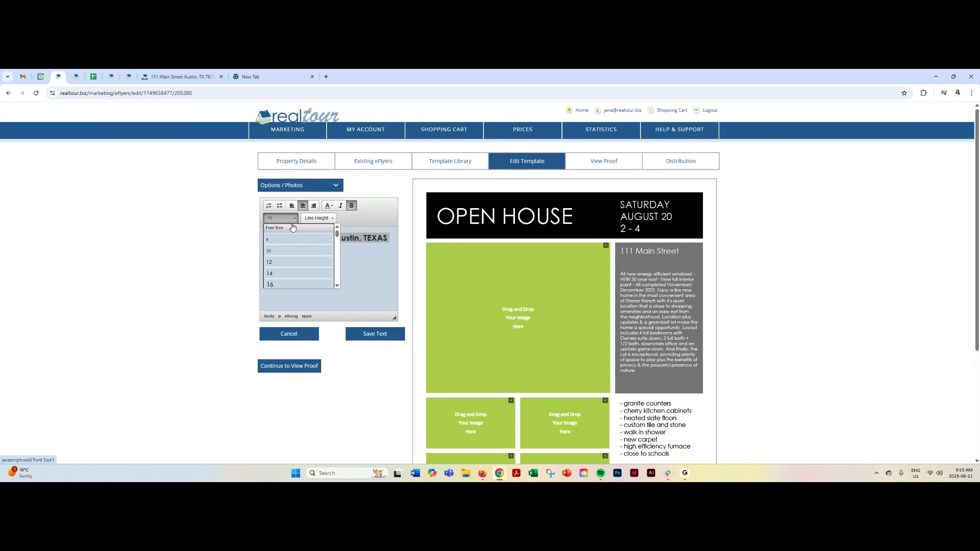
{"action": "left_click", "coordinate": [356, 259]}
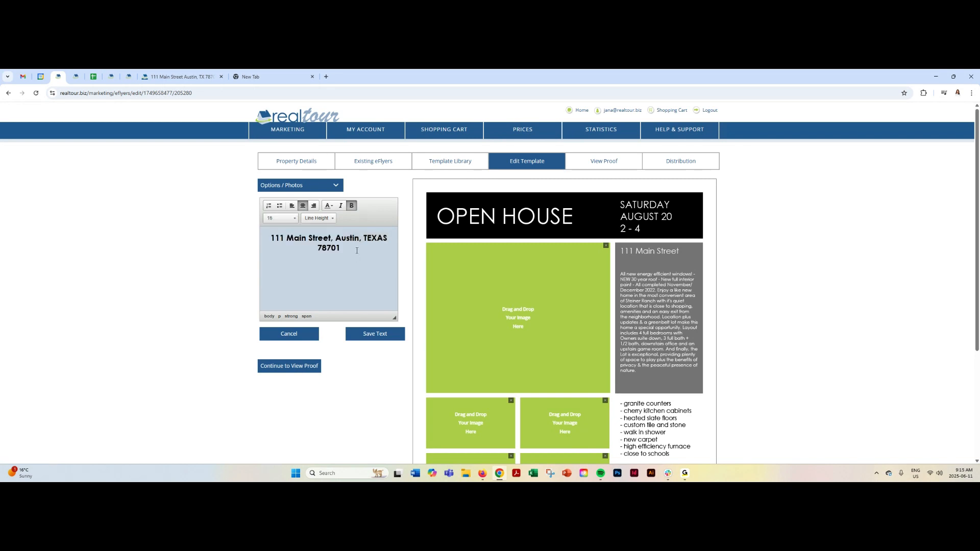
{"action": "left_click", "coordinate": [331, 207]}
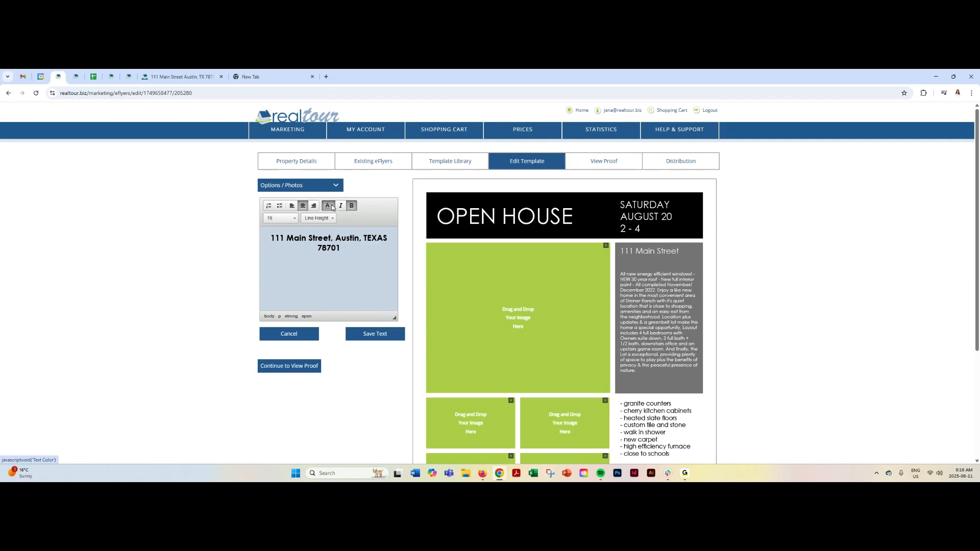
{"action": "left_click", "coordinate": [357, 252]}
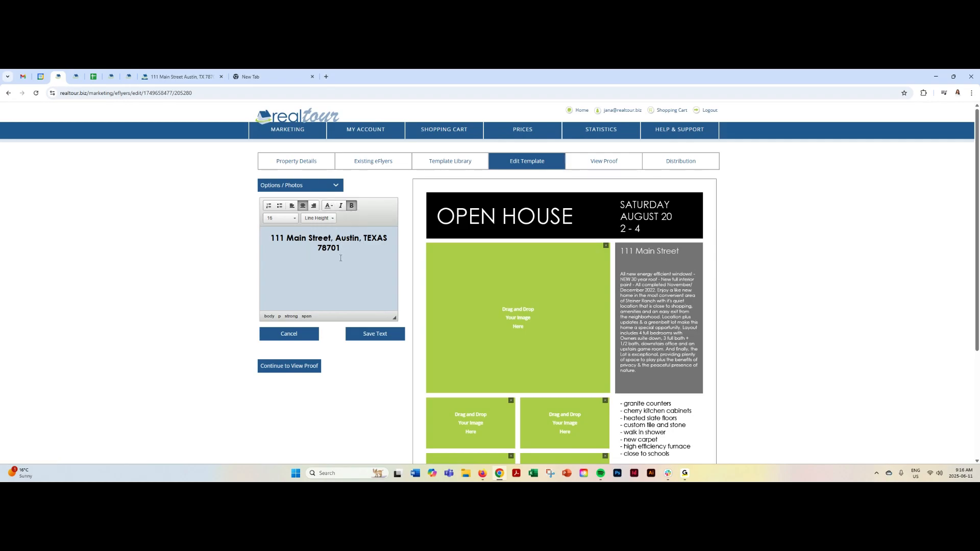
{"action": "left_click", "coordinate": [371, 335]}
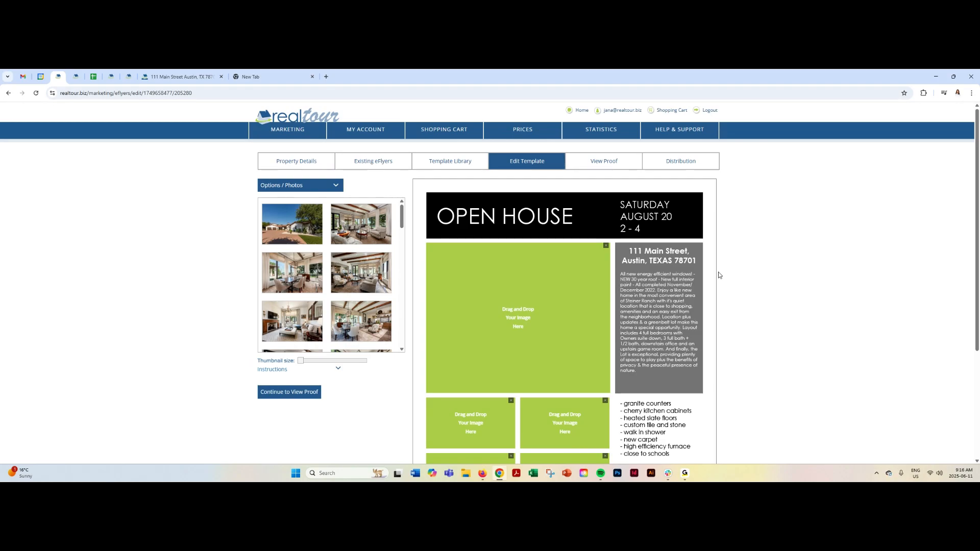
Remove the price from below the feature list on the flyer and save the emptied text field
{"action": "scroll", "coordinate": [718, 275], "scroll_direction": "down", "scroll_amount": 3}
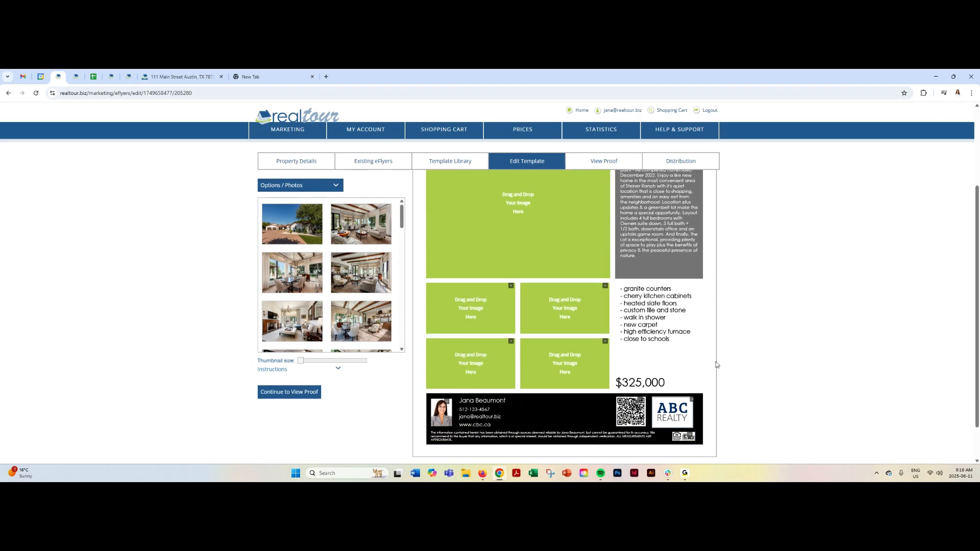
{"action": "left_click", "coordinate": [662, 383]}
{"action": "left_click_drag", "start_coordinate": [323, 242], "coordinate": [262, 240]}
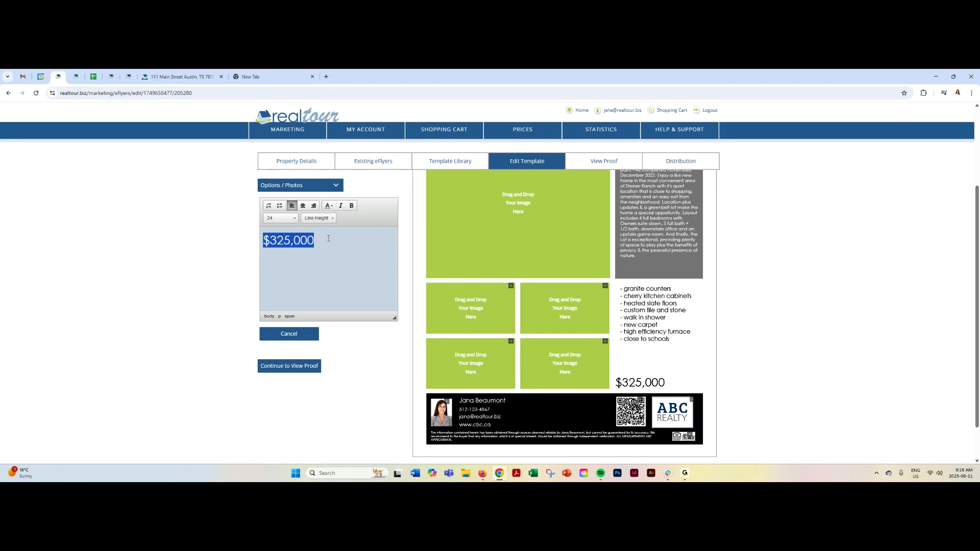
{"action": "key", "text": "BackSpace"}
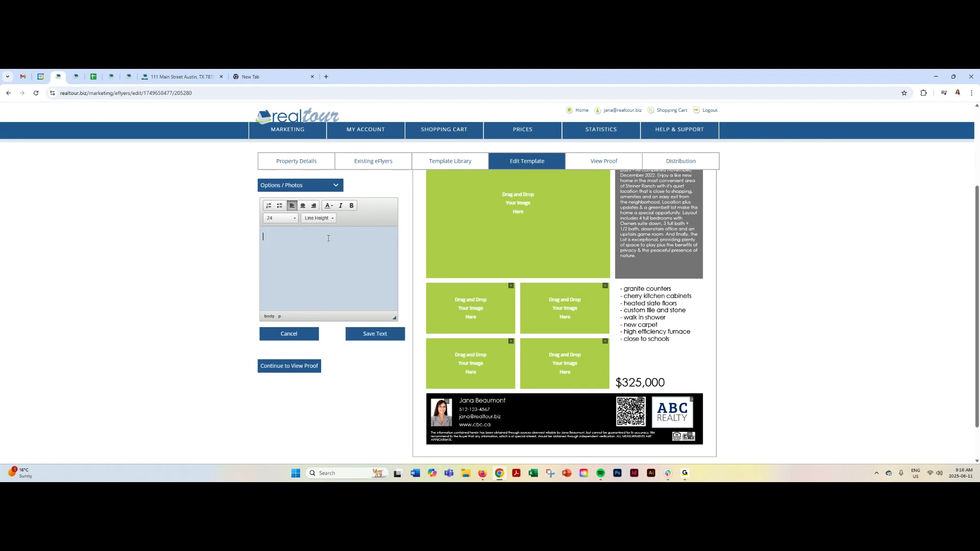
{"action": "left_click", "coordinate": [372, 337]}
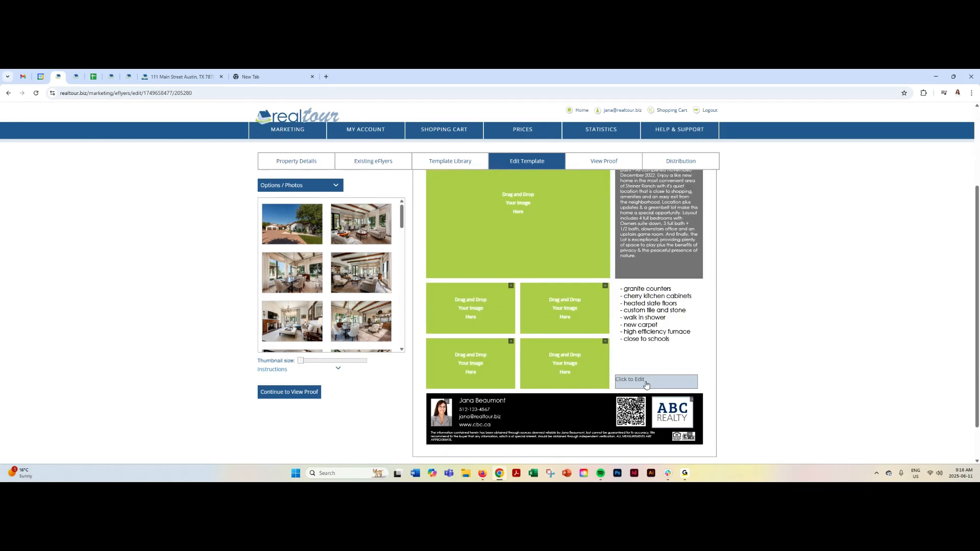
Look over the flyer's available photos and the other content categories offered for editing it
{"action": "scroll", "coordinate": [724, 369], "scroll_direction": "up", "scroll_amount": 3}
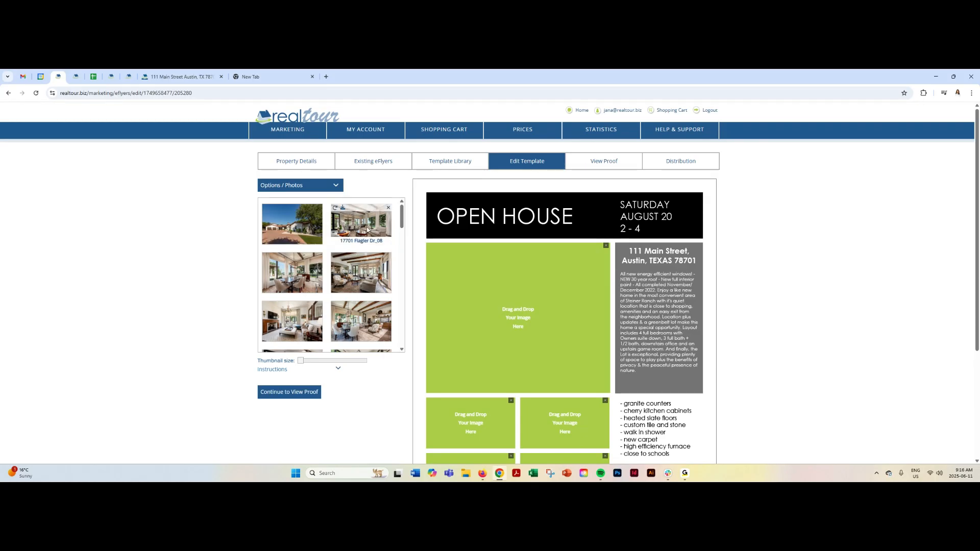
{"action": "mouse_move", "coordinate": [308, 327]}
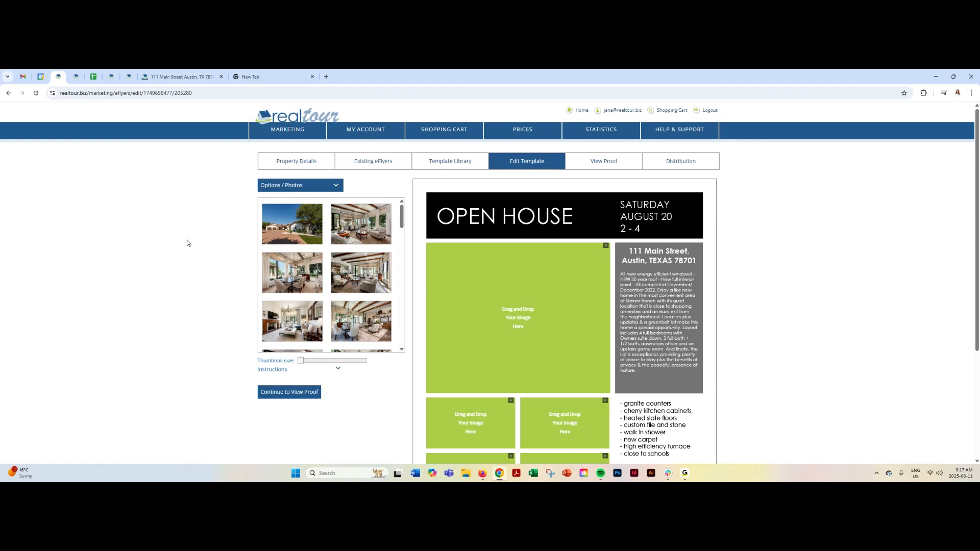
{"action": "left_click", "coordinate": [329, 186]}
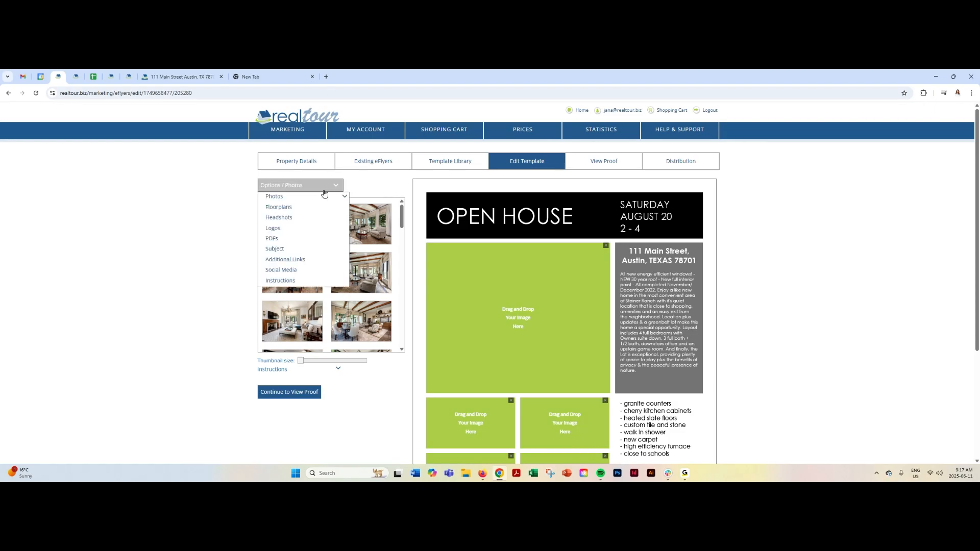
{"action": "mouse_move", "coordinate": [337, 197]}
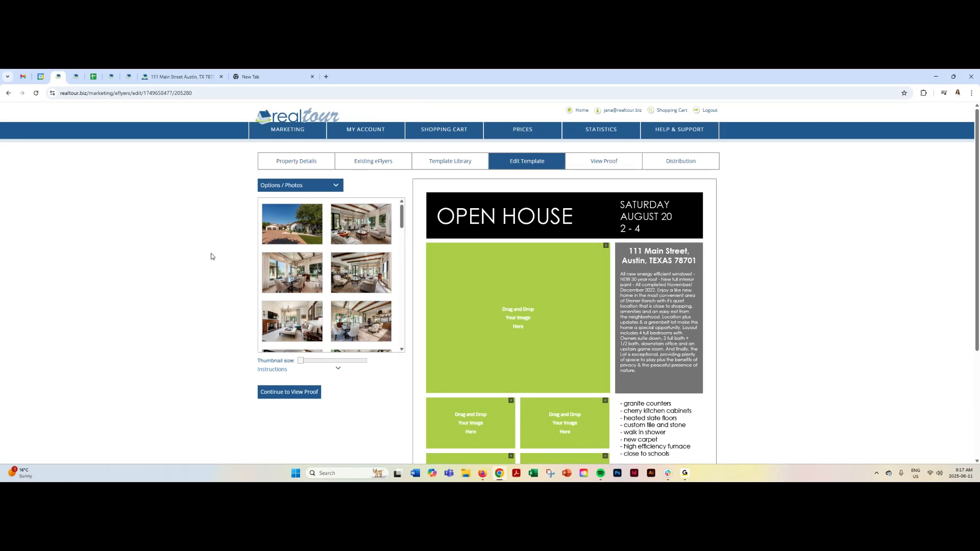
Place the living room photo in the flyer's large image slot and the dining area photo in the upper-left small slot
{"action": "mouse_move", "coordinate": [349, 234]}
{"action": "left_click_drag", "start_coordinate": [349, 225], "coordinate": [480, 289]}
{"action": "scroll", "coordinate": [306, 286], "scroll_direction": "down", "scroll_amount": 2}
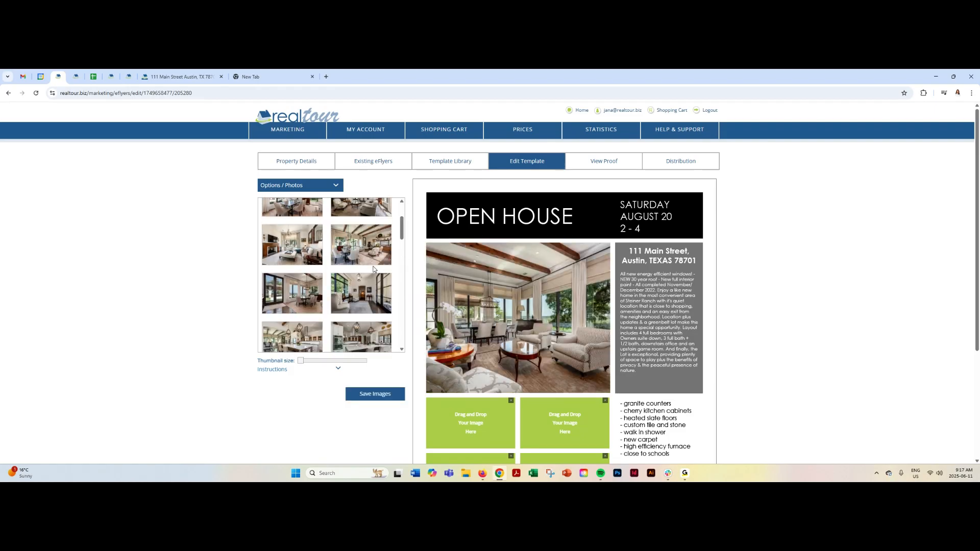
{"action": "left_click_drag", "start_coordinate": [303, 297], "coordinate": [462, 408]}
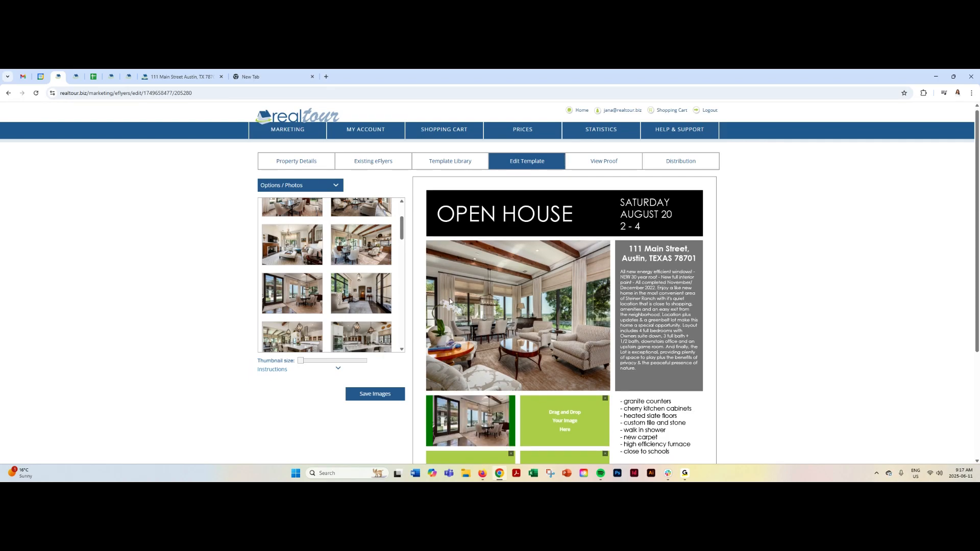
Place a kitchen photo in the flyer's upper-right small slot and a bedroom photo in the lower-left small slot
{"action": "scroll", "coordinate": [460, 287], "scroll_direction": "down", "scroll_amount": 2}
{"action": "scroll", "coordinate": [327, 275], "scroll_direction": "down", "scroll_amount": 2}
{"action": "left_click_drag", "start_coordinate": [361, 265], "coordinate": [536, 260]}
{"action": "scroll", "coordinate": [329, 282], "scroll_direction": "down", "scroll_amount": 2}
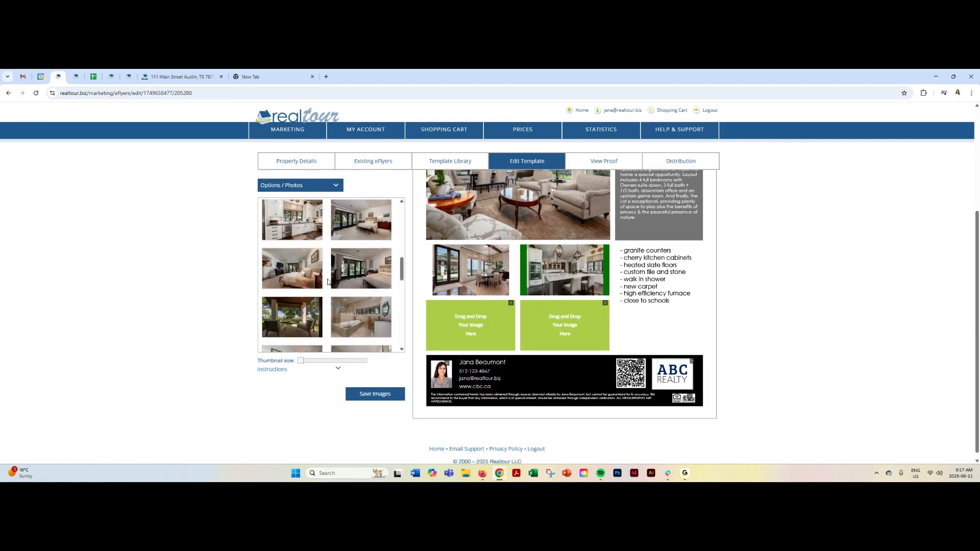
{"action": "left_click_drag", "start_coordinate": [301, 273], "coordinate": [469, 324]}
Fill the flyer's lower-right small slot with the swimming pool photo and check the completed image layout
{"action": "scroll", "coordinate": [342, 270], "scroll_direction": "down", "scroll_amount": 3}
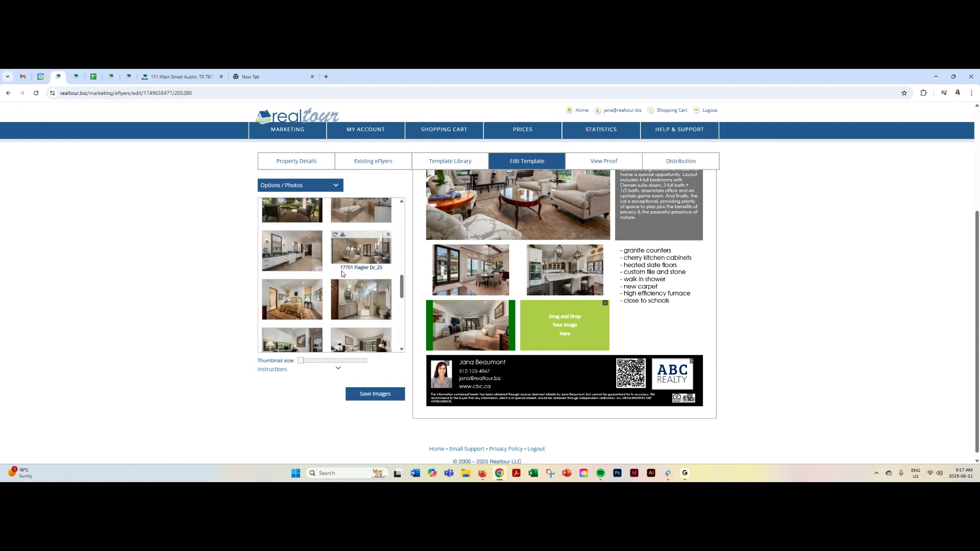
{"action": "scroll", "coordinate": [342, 270], "scroll_direction": "down", "scroll_amount": 4}
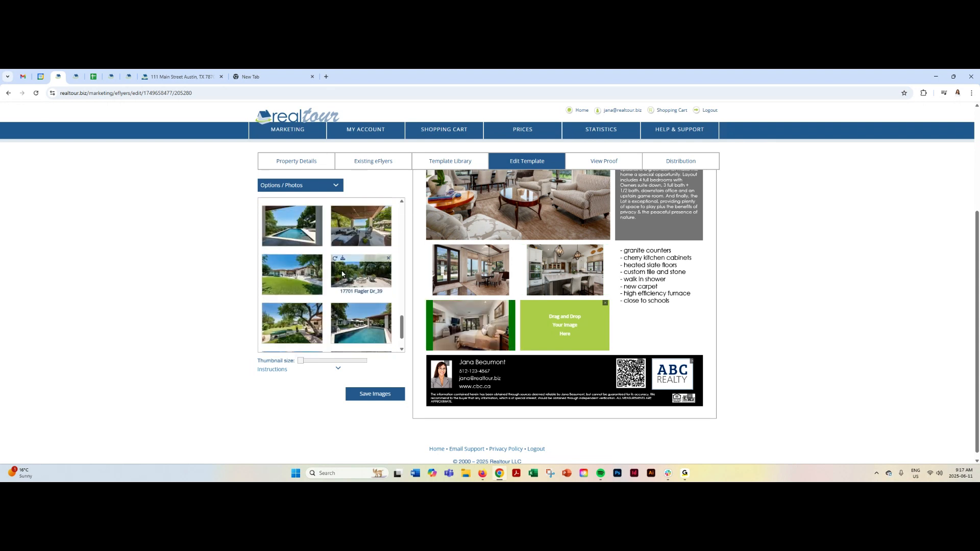
{"action": "left_click_drag", "start_coordinate": [355, 285], "coordinate": [535, 305]}
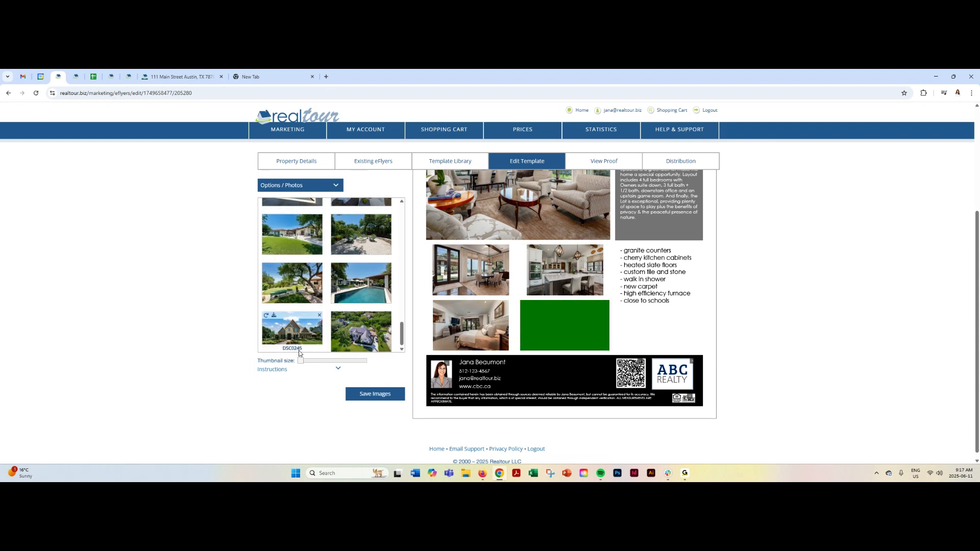
{"action": "scroll", "coordinate": [742, 265], "scroll_direction": "up", "scroll_amount": 3}
{"action": "scroll", "coordinate": [740, 264], "scroll_direction": "down", "scroll_amount": 2}
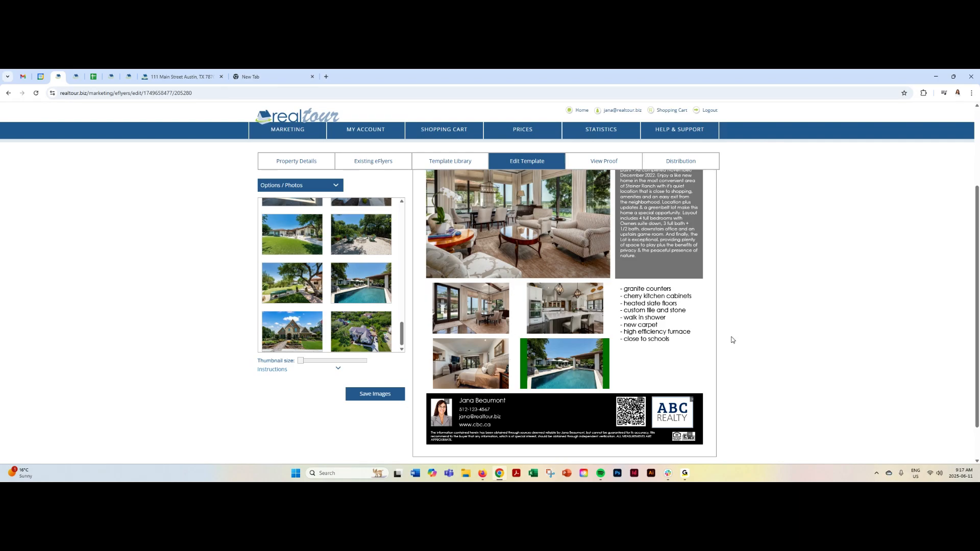
Save the flyer's placed images and look over the whole layout from the Open House header to the footer
{"action": "left_click", "coordinate": [377, 394]}
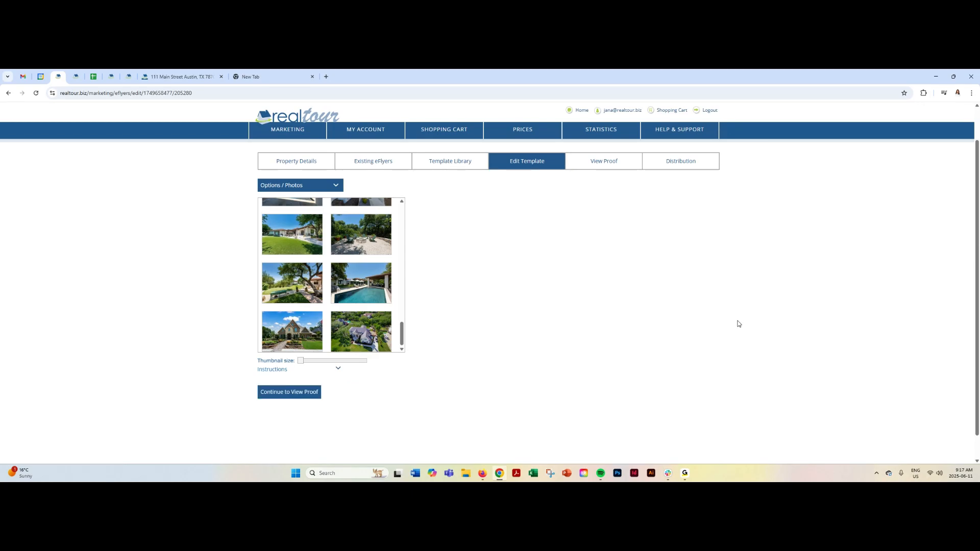
{"action": "scroll", "coordinate": [737, 323], "scroll_direction": "down", "scroll_amount": 2}
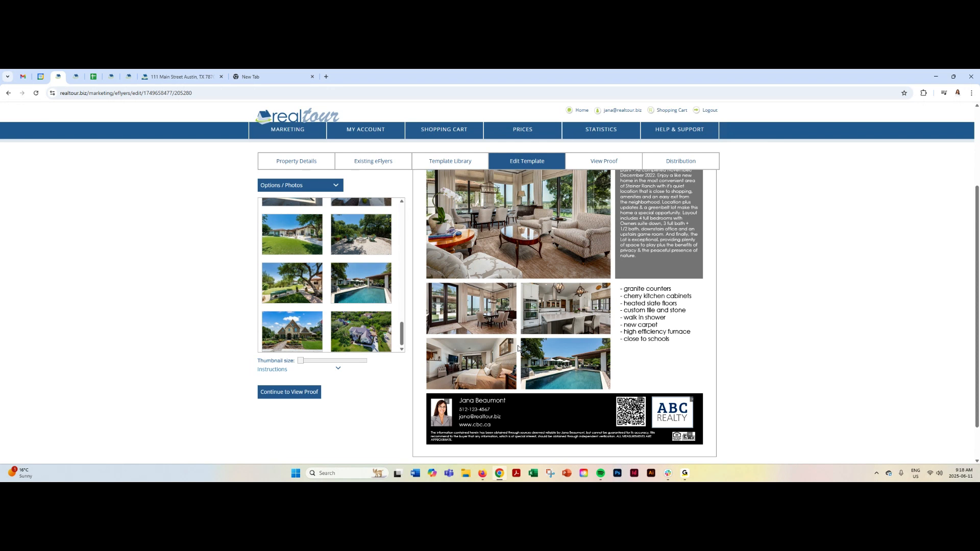
{"action": "scroll", "coordinate": [518, 348], "scroll_direction": "up", "scroll_amount": 2}
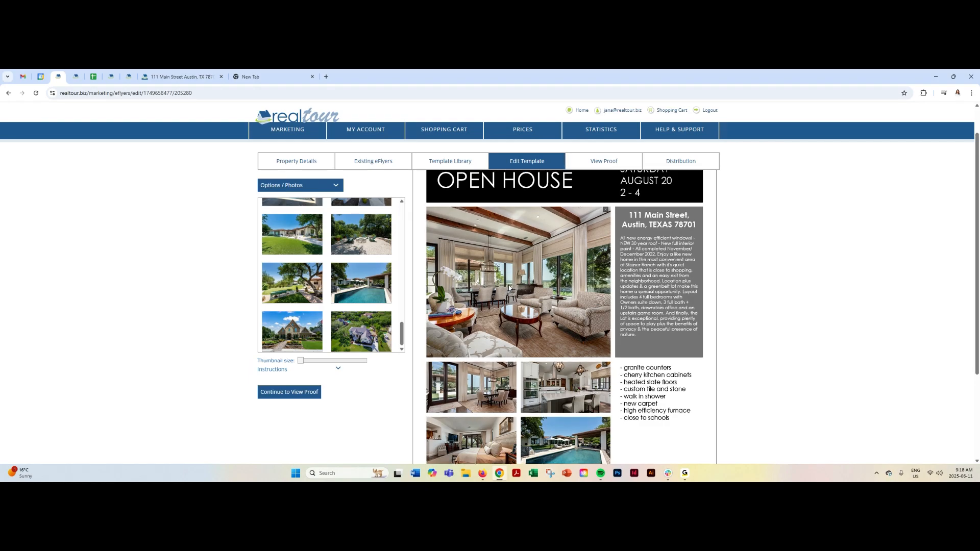
{"action": "scroll", "coordinate": [507, 278], "scroll_direction": "up", "scroll_amount": 1}
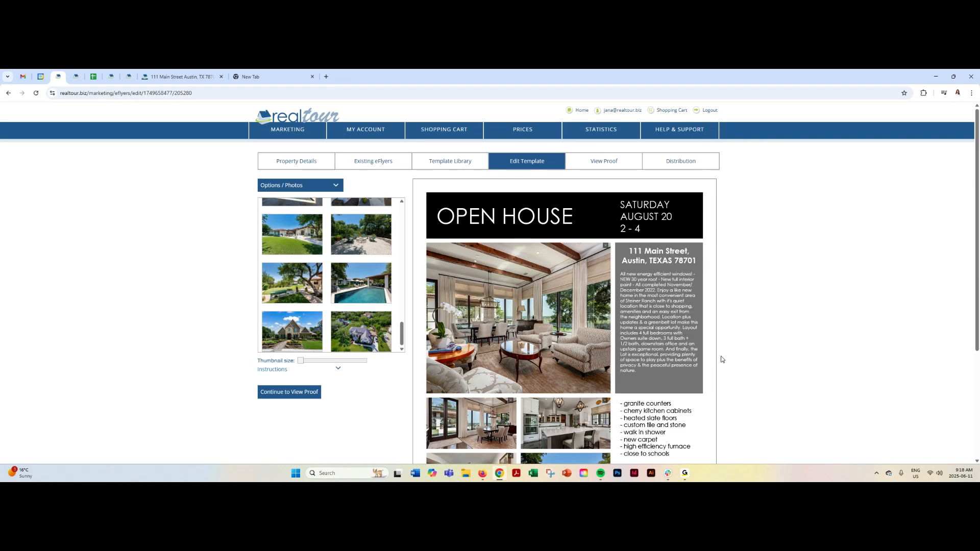
{"action": "scroll", "coordinate": [722, 360], "scroll_direction": "down", "scroll_amount": 2}
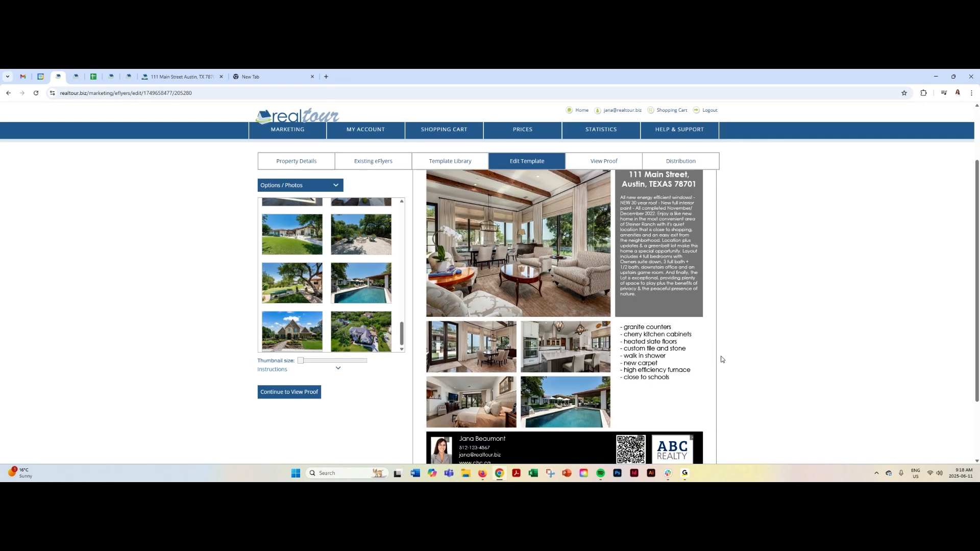
{"action": "scroll", "coordinate": [721, 359], "scroll_direction": "up", "scroll_amount": 2}
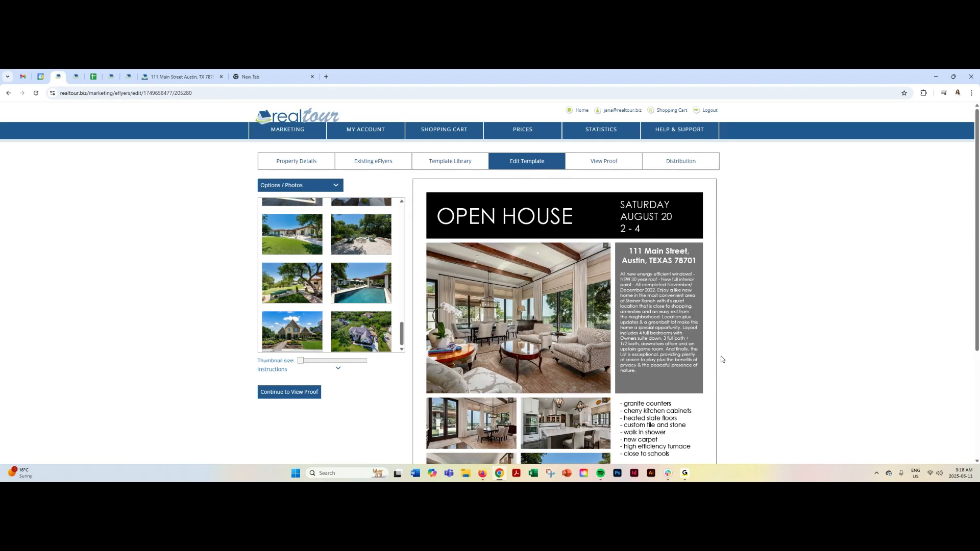
{"action": "scroll", "coordinate": [737, 401], "scroll_direction": "down", "scroll_amount": 3}
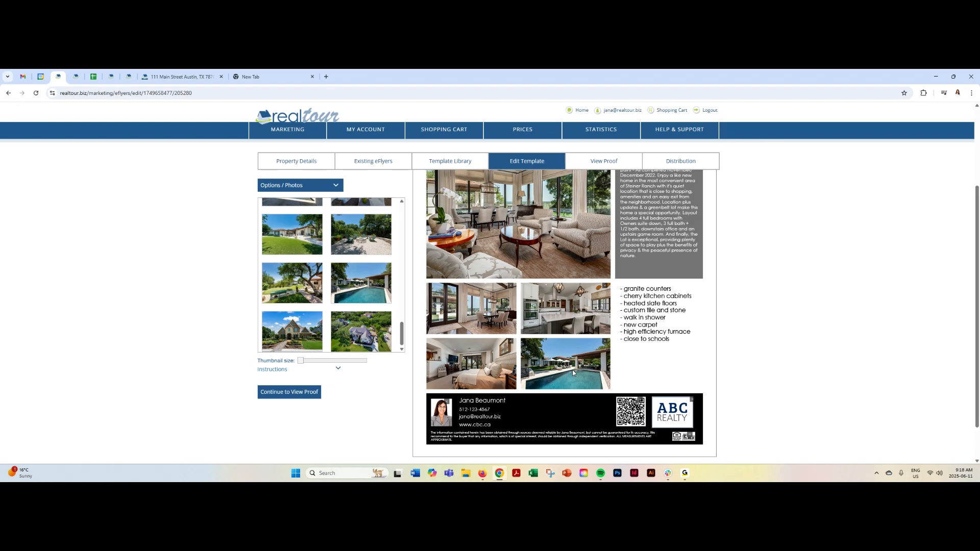
Clear the QR code from the flyer's footer and browse the available logos for a replacement
{"action": "left_click", "coordinate": [642, 401]}
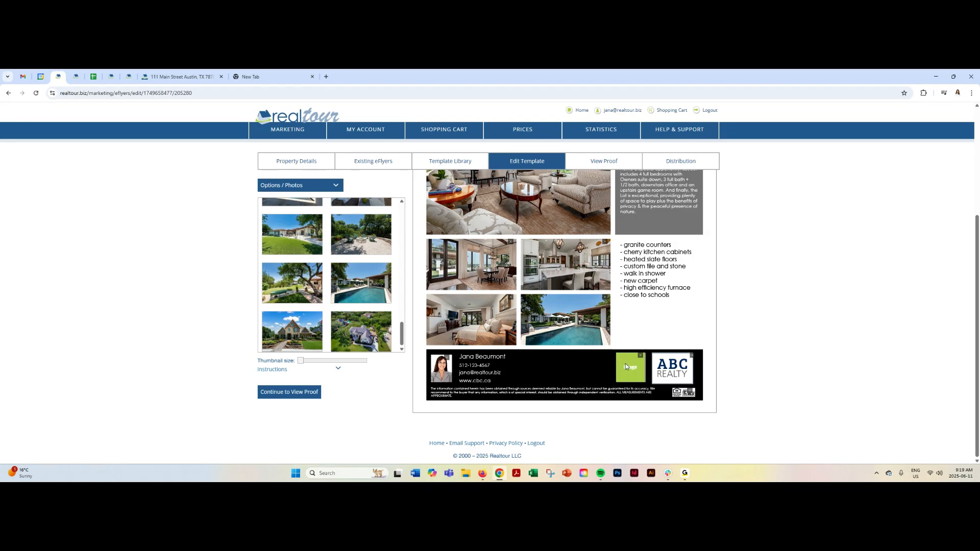
{"action": "left_click", "coordinate": [299, 185]}
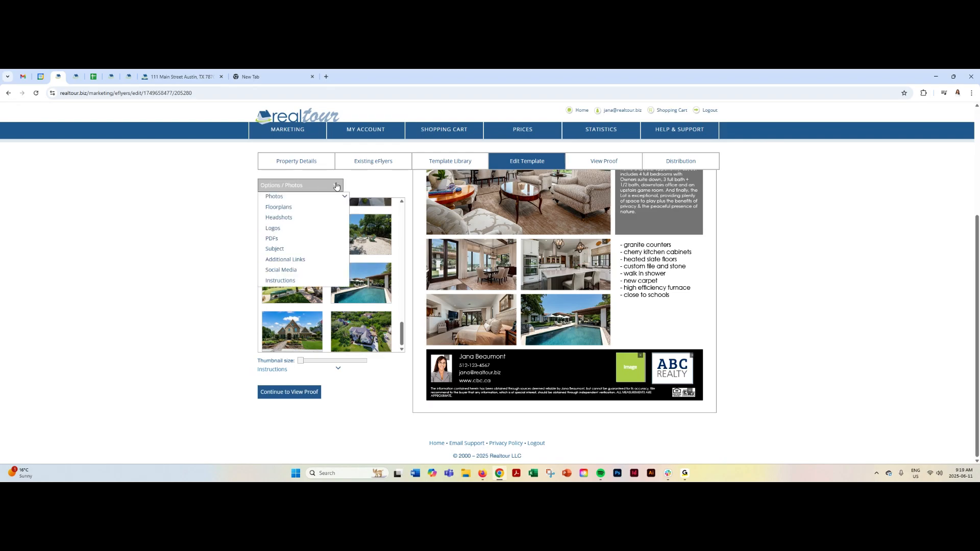
{"action": "left_click", "coordinate": [277, 231]}
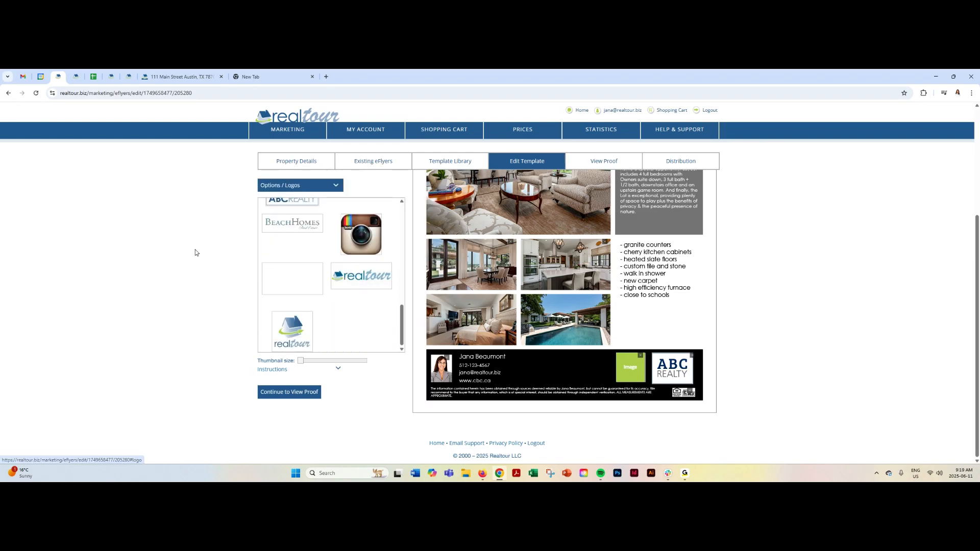
{"action": "scroll", "coordinate": [350, 303], "scroll_direction": "up", "scroll_amount": 5}
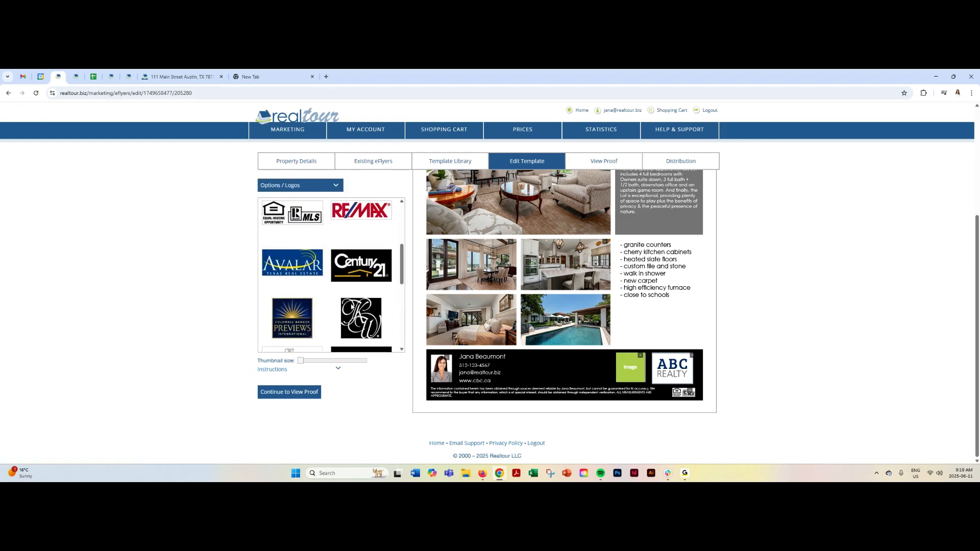
Remove the emptied image field beside the ABC Realty logo and look over the flyer
{"action": "left_click", "coordinate": [641, 357]}
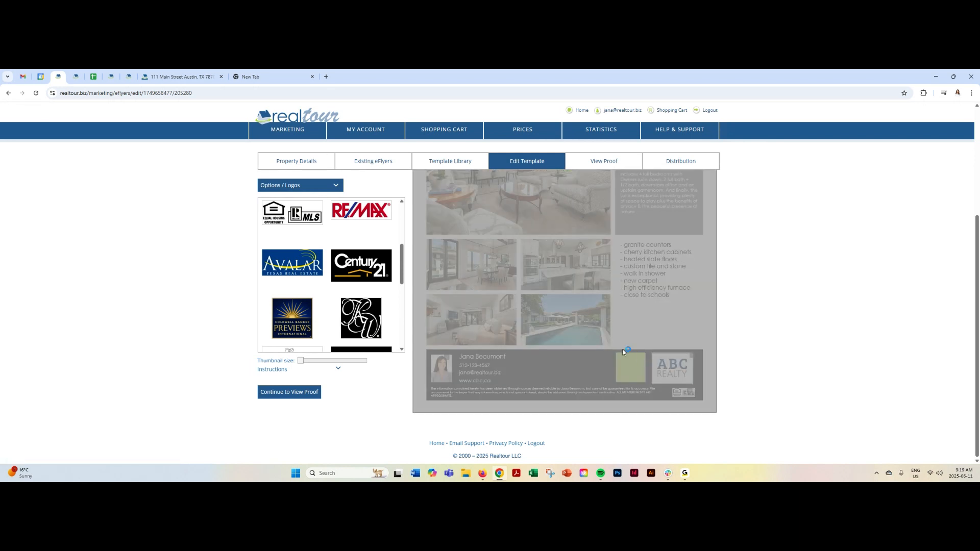
{"action": "scroll", "coordinate": [663, 326], "scroll_direction": "down", "scroll_amount": 3}
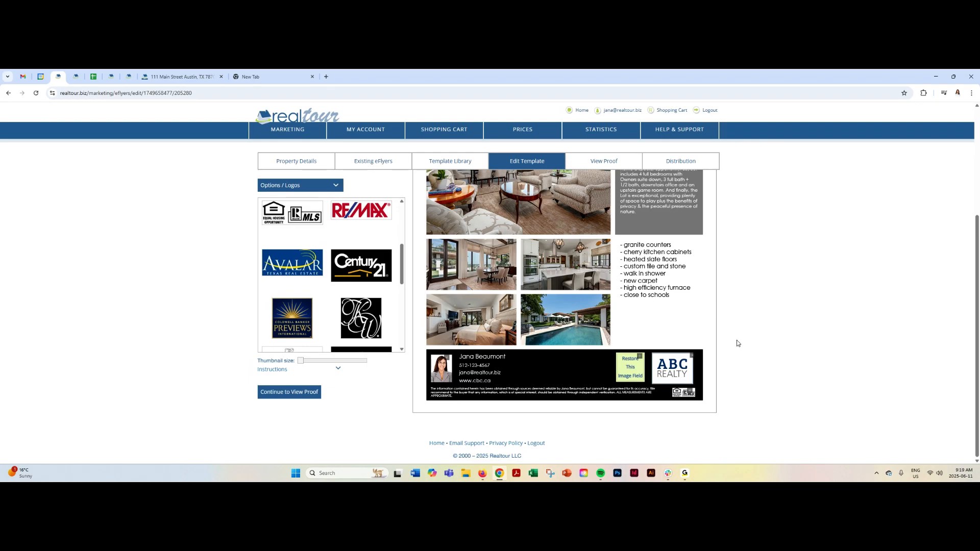
{"action": "scroll", "coordinate": [737, 343], "scroll_direction": "up", "scroll_amount": 3}
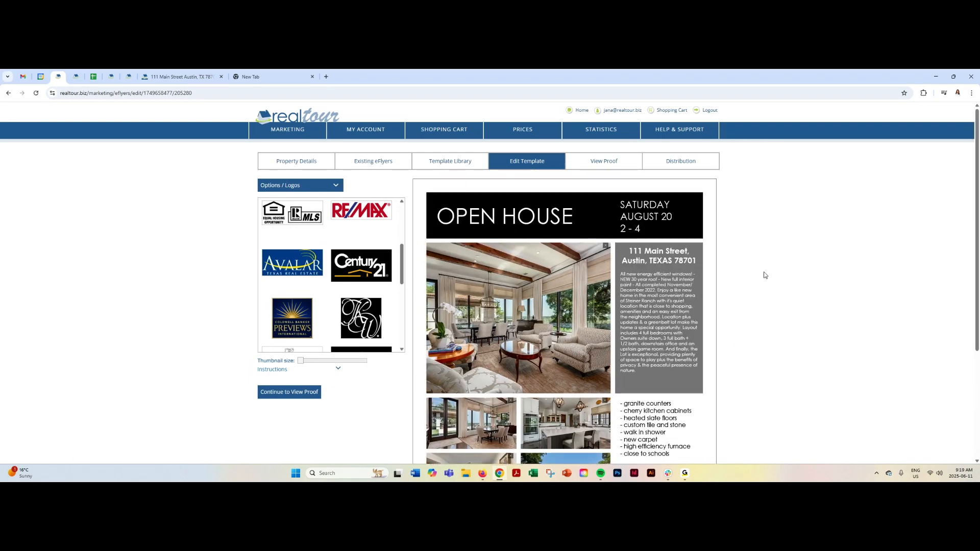
{"action": "scroll", "coordinate": [735, 278], "scroll_direction": "down", "scroll_amount": 3}
{"action": "scroll", "coordinate": [735, 280], "scroll_direction": "up", "scroll_amount": 3}
Set the eFlyer's subject to "Amazing Family House For Sale in Austin Near Schools" and save it
{"action": "left_click", "coordinate": [335, 186]}
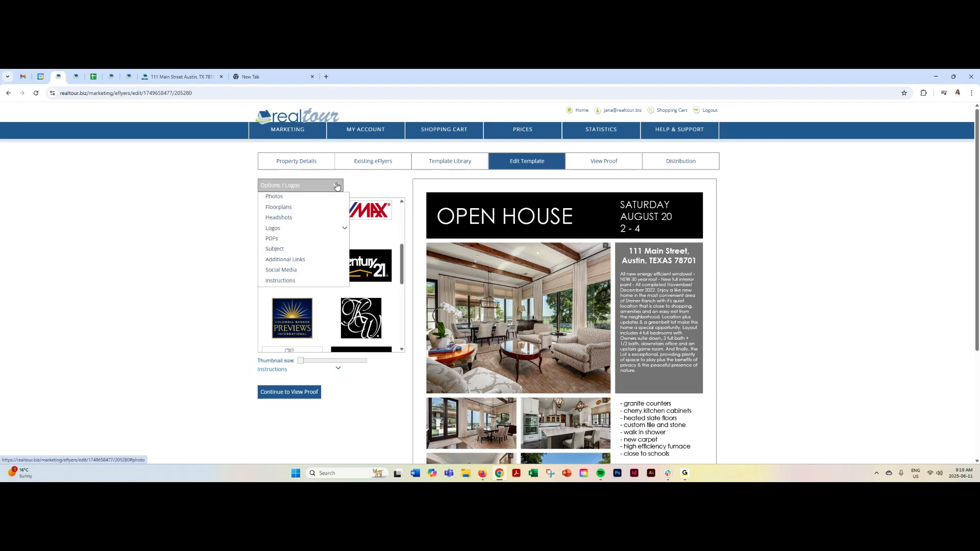
{"action": "left_click", "coordinate": [282, 249]}
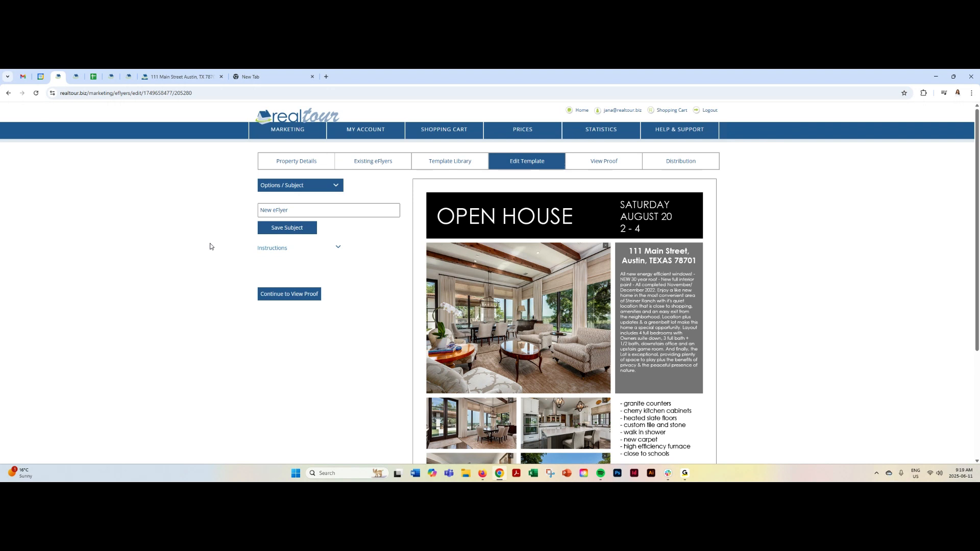
{"action": "left_click_drag", "start_coordinate": [290, 211], "coordinate": [244, 214]}
{"action": "type", "text": "a"}
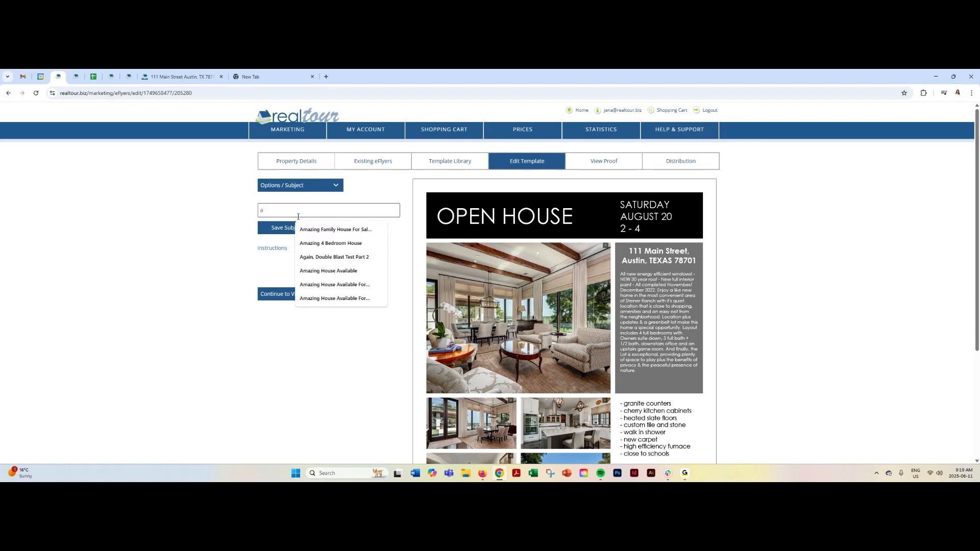
{"action": "left_click", "coordinate": [313, 229]}
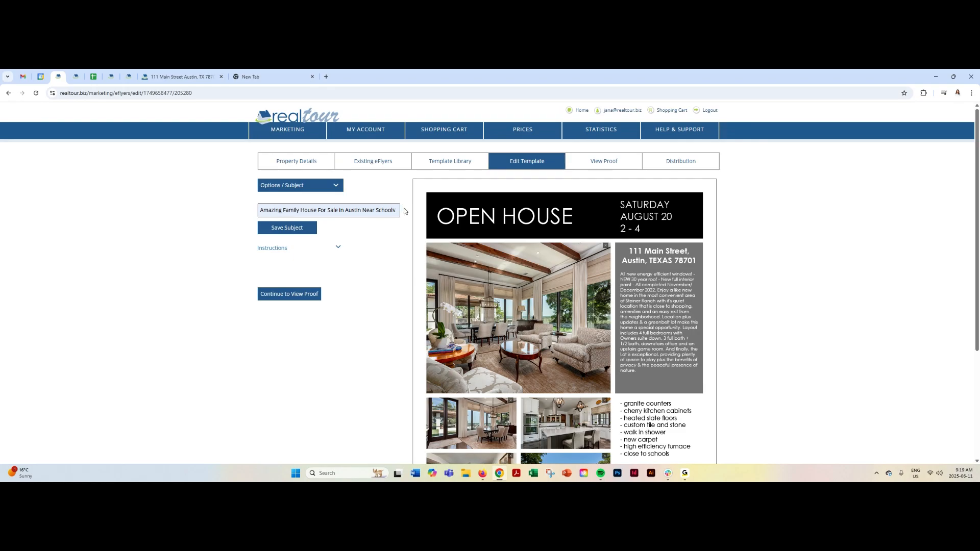
{"action": "left_click", "coordinate": [293, 228]}
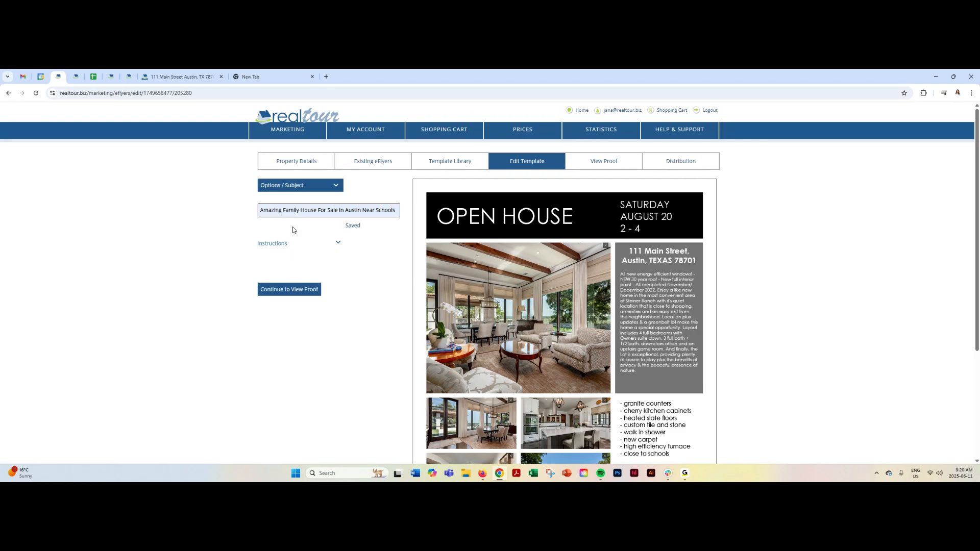
Open the flyer's additional links and examine the title and web address of the existing virtual tour link
{"action": "left_click", "coordinate": [296, 185]}
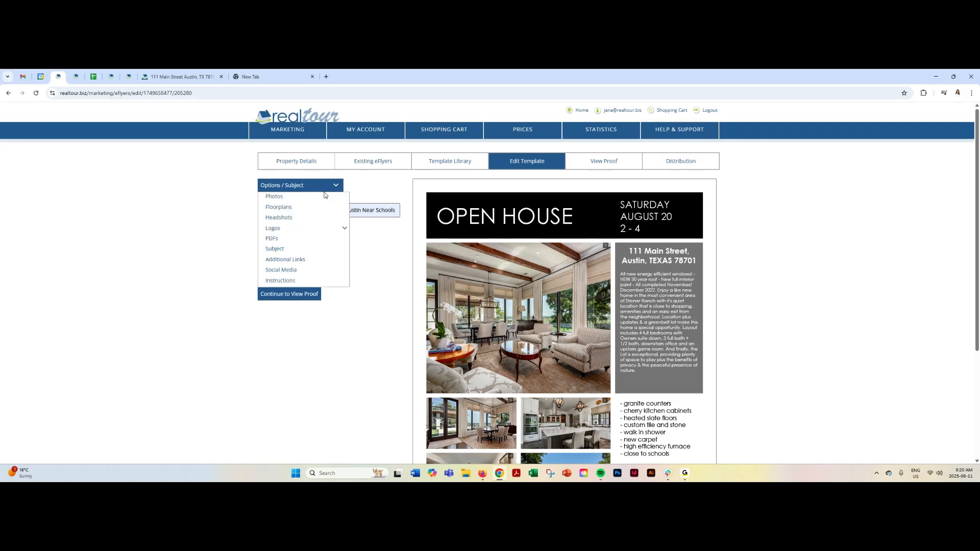
{"action": "left_click", "coordinate": [294, 259]}
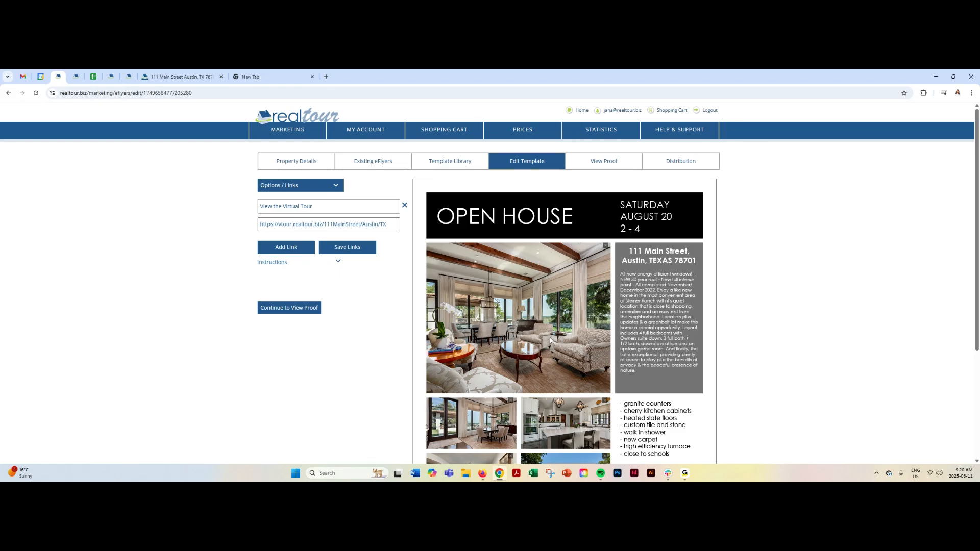
{"action": "scroll", "coordinate": [550, 340], "scroll_direction": "down", "scroll_amount": 2}
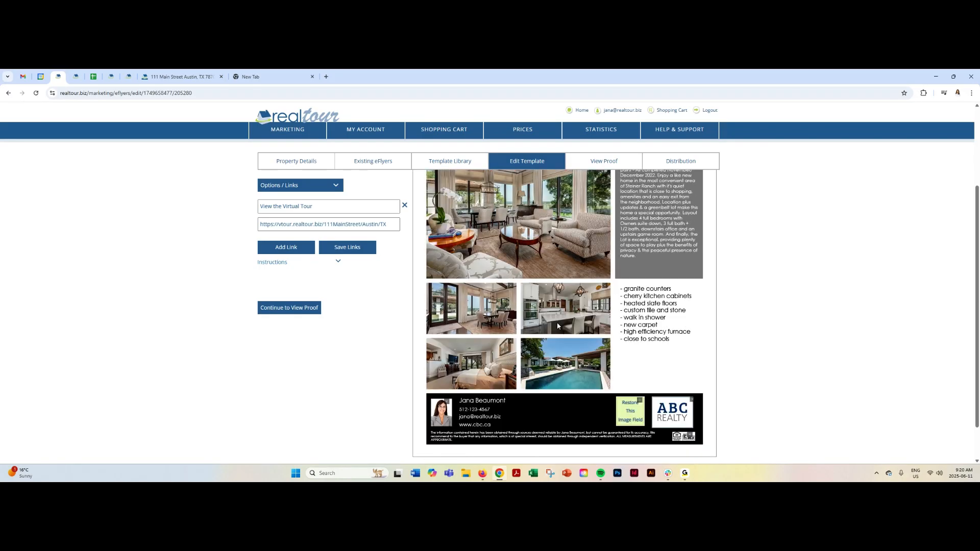
{"action": "scroll", "coordinate": [557, 325], "scroll_direction": "up", "scroll_amount": 2}
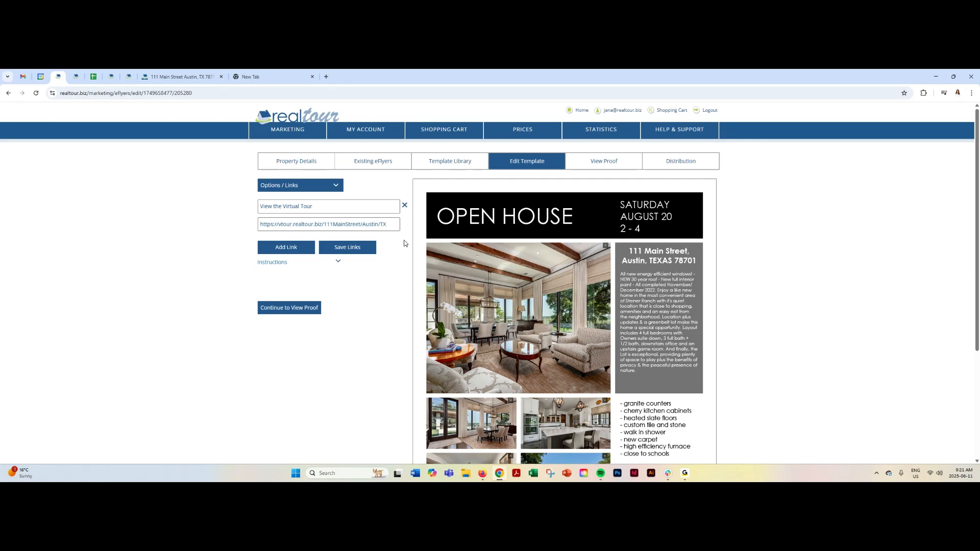
{"action": "triple_click", "coordinate": [313, 205]}
{"action": "key", "text": "Tab"}
{"action": "left_click", "coordinate": [307, 209]}
{"action": "left_click_drag", "start_coordinate": [392, 224], "coordinate": [247, 232]}
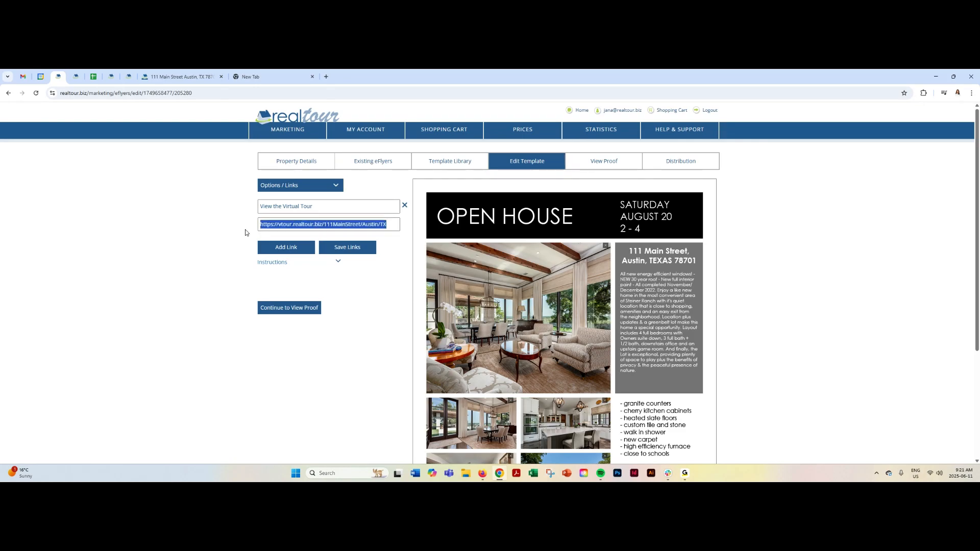
{"action": "left_click", "coordinate": [405, 227]}
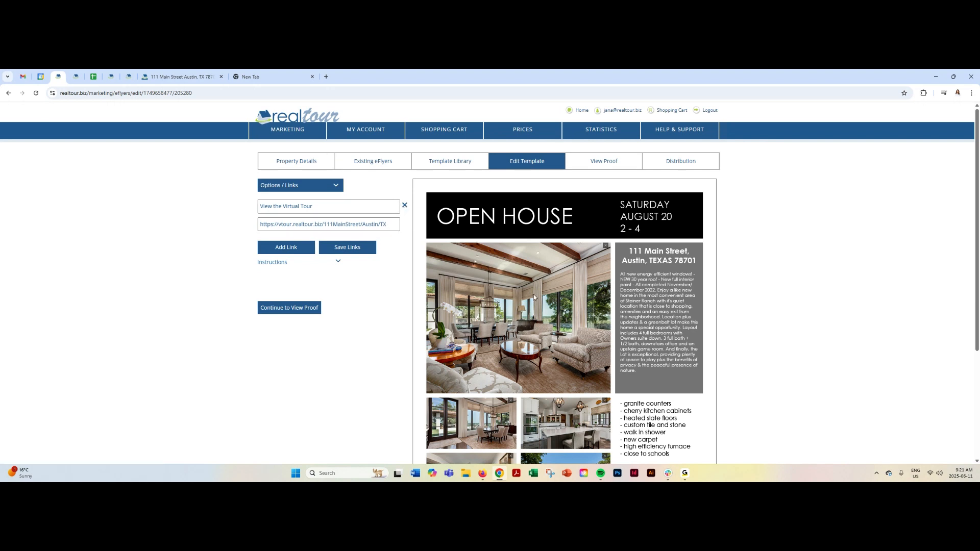
{"action": "scroll", "coordinate": [563, 299], "scroll_direction": "down", "scroll_amount": 5}
{"action": "scroll", "coordinate": [551, 296], "scroll_direction": "up", "scroll_amount": 5}
Add a second link titled "View My Website" with the agent's website address
{"action": "left_click", "coordinate": [284, 247]}
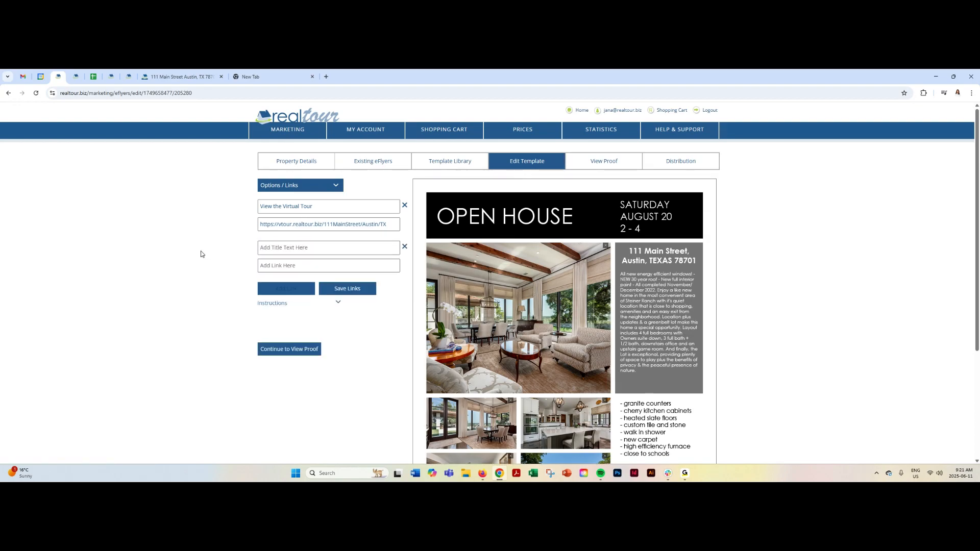
{"action": "left_click", "coordinate": [262, 249]}
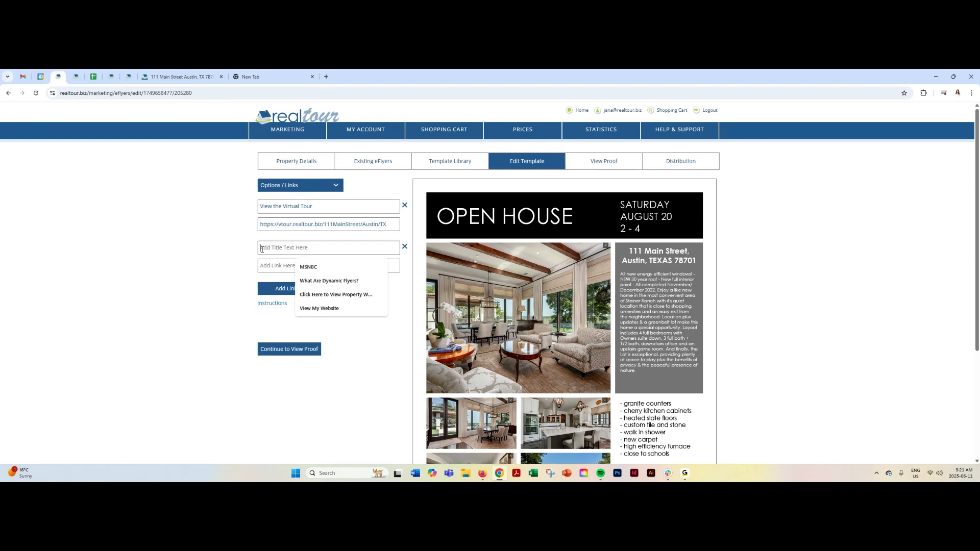
{"action": "left_click", "coordinate": [319, 308]}
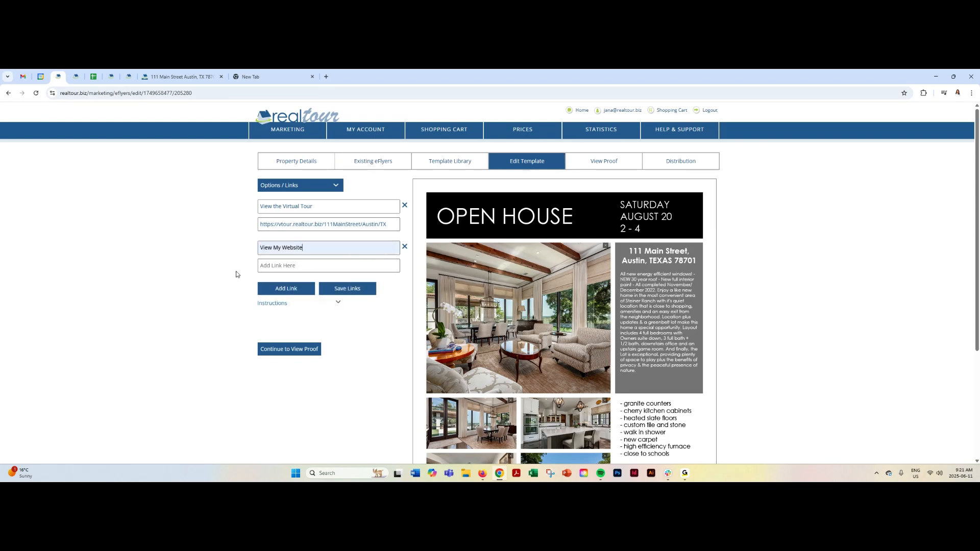
{"action": "left_click", "coordinate": [271, 266]}
{"action": "left_click", "coordinate": [304, 327]}
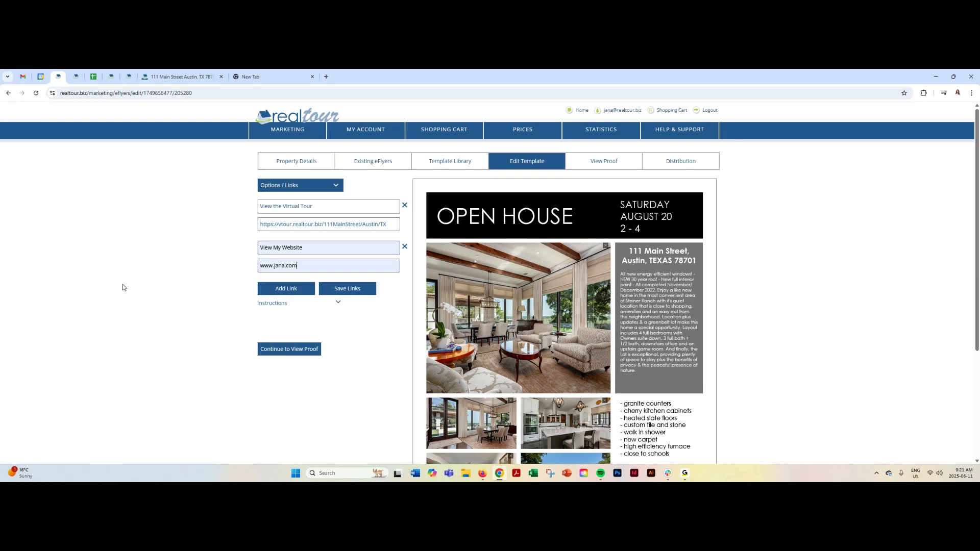
{"action": "left_click", "coordinate": [285, 289]}
{"action": "left_click", "coordinate": [264, 289]}
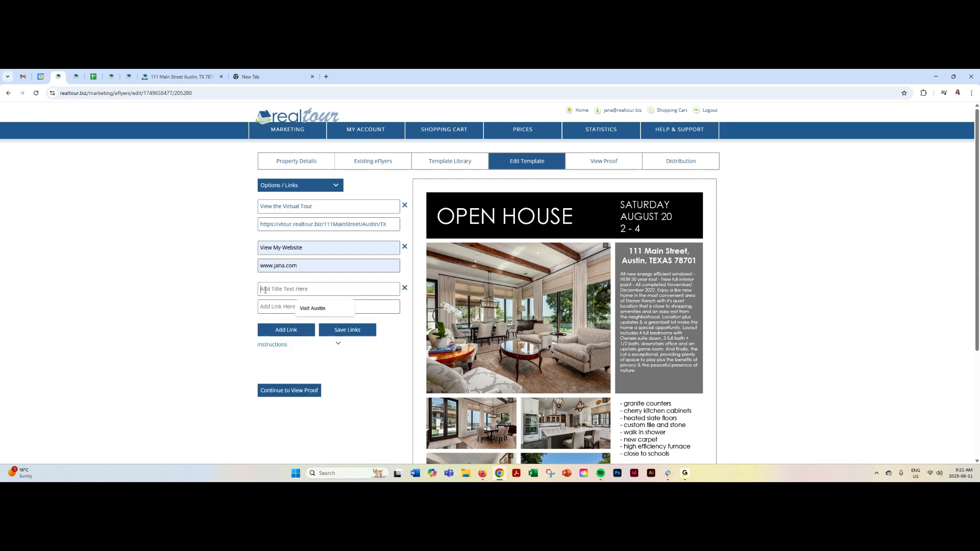
{"action": "left_click", "coordinate": [312, 308]}
{"action": "left_click", "coordinate": [261, 306]}
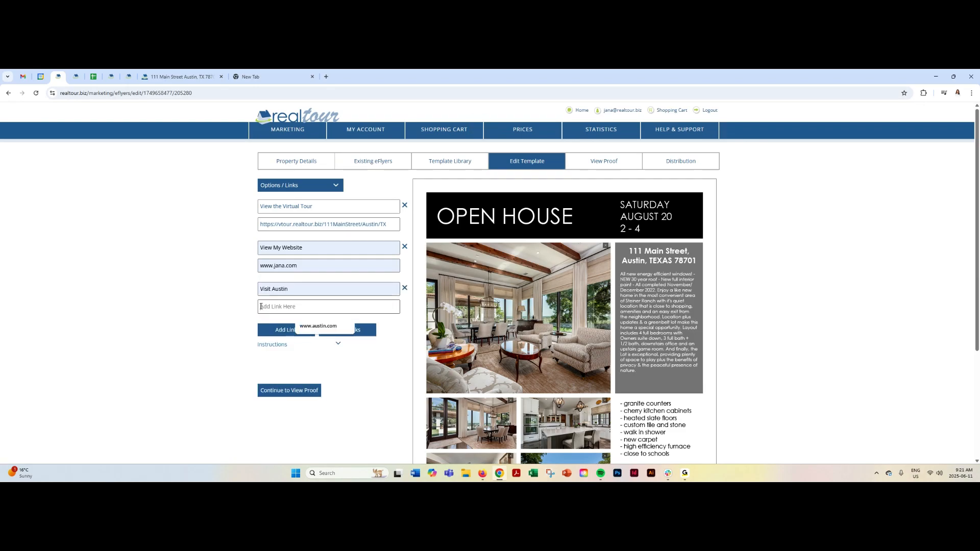
{"action": "left_click", "coordinate": [318, 326]}
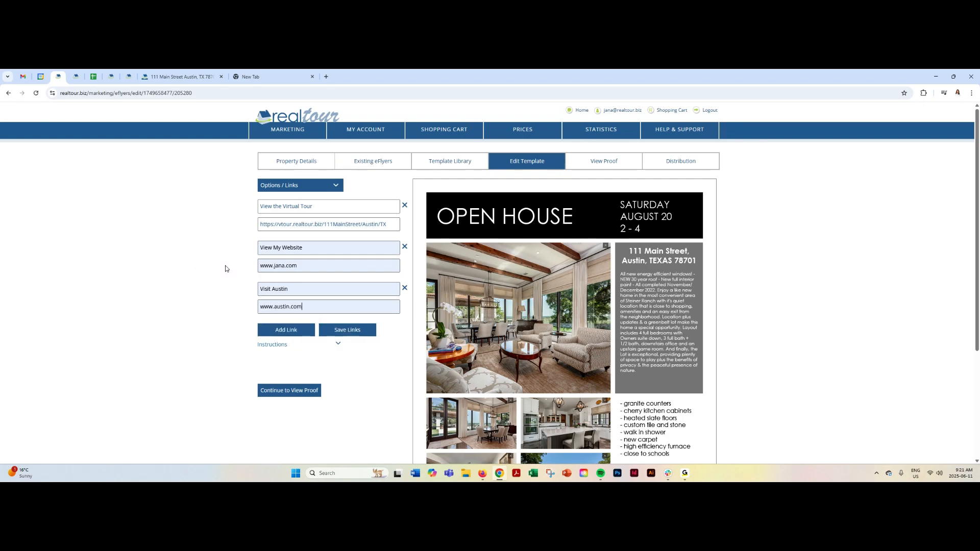
{"action": "left_click", "coordinate": [350, 331]}
Open the flyer's social media options and examine the available networks alongside the flyer's footer
{"action": "left_click", "coordinate": [336, 185]}
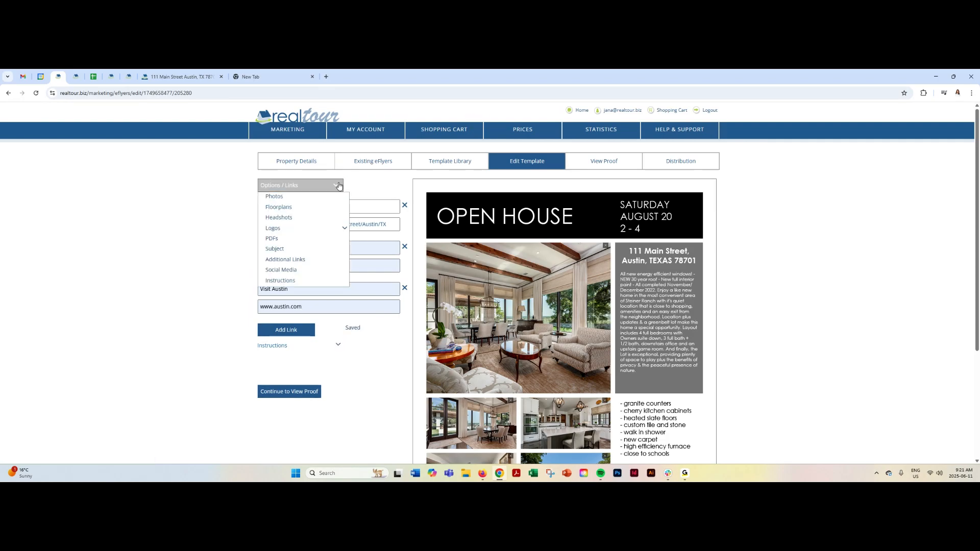
{"action": "left_click", "coordinate": [281, 269]}
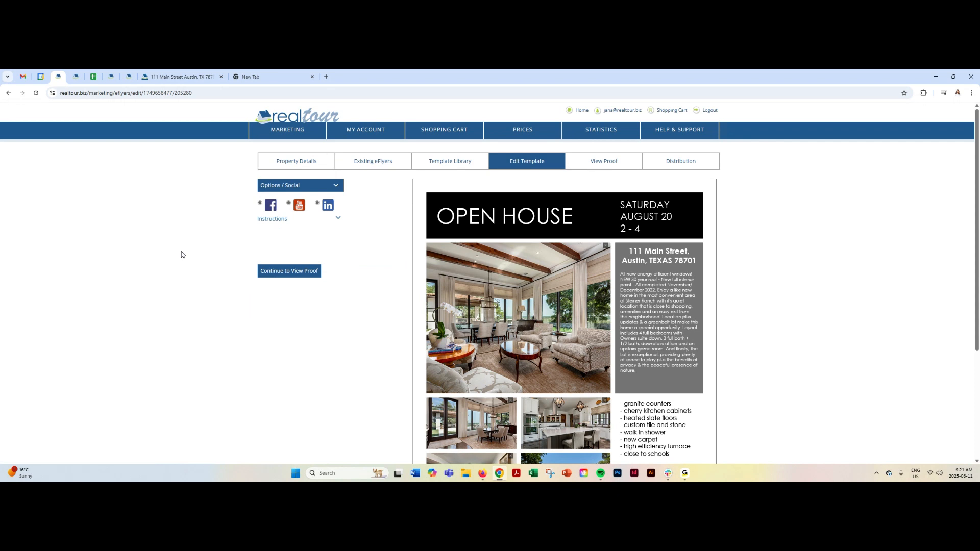
{"action": "mouse_move", "coordinate": [365, 131]}
{"action": "scroll", "coordinate": [385, 256], "scroll_direction": "down", "scroll_amount": 3}
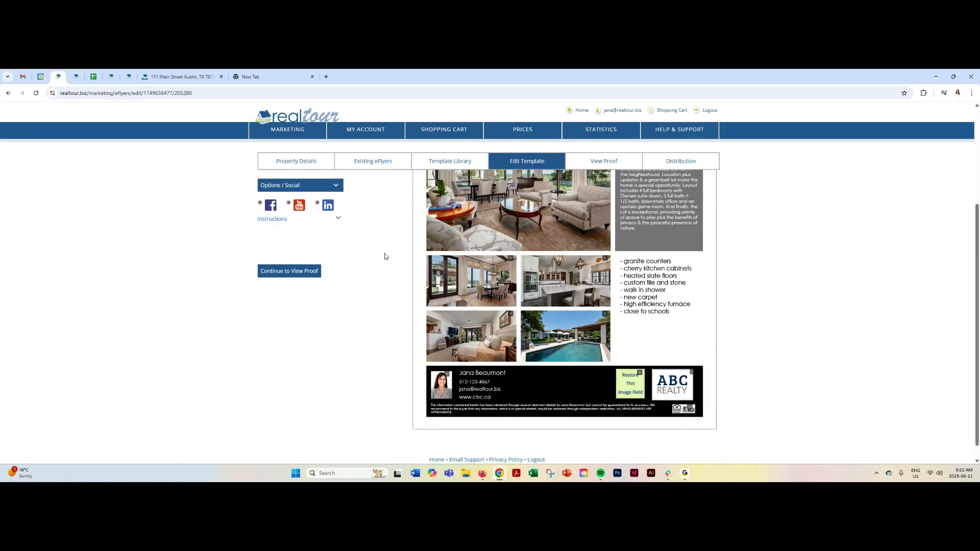
Open the flyer's proof and examine its layout, additional links, social media icons and agent footer
{"action": "scroll", "coordinate": [384, 256], "scroll_direction": "up", "scroll_amount": 3}
{"action": "scroll", "coordinate": [384, 257], "scroll_direction": "down", "scroll_amount": 3}
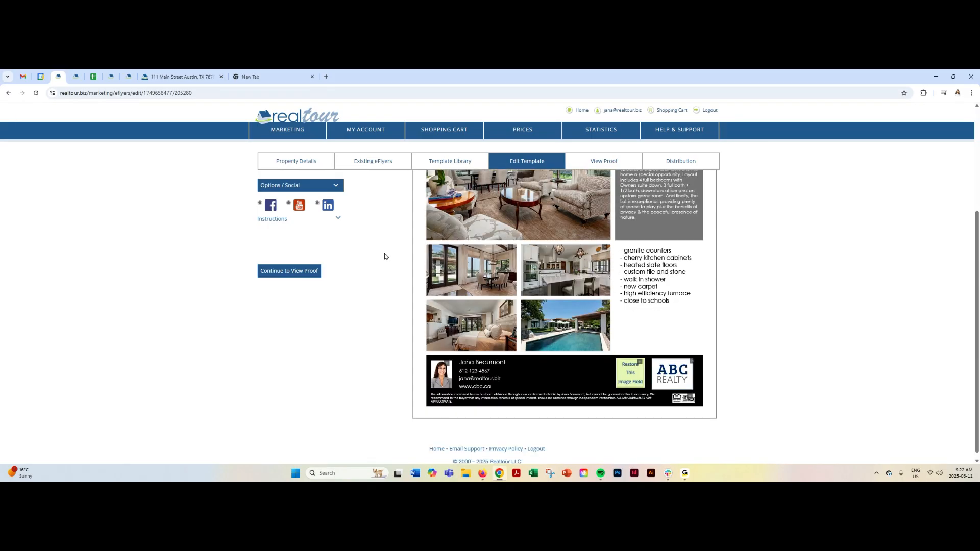
{"action": "scroll", "coordinate": [384, 256], "scroll_direction": "up", "scroll_amount": 3}
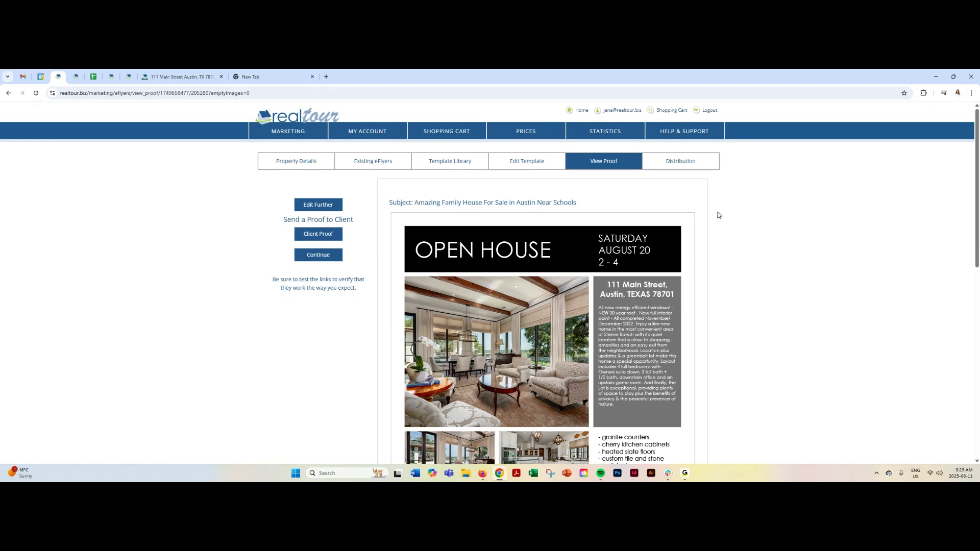
{"action": "scroll", "coordinate": [719, 215], "scroll_direction": "down", "scroll_amount": 1}
{"action": "scroll", "coordinate": [719, 214], "scroll_direction": "down", "scroll_amount": 3}
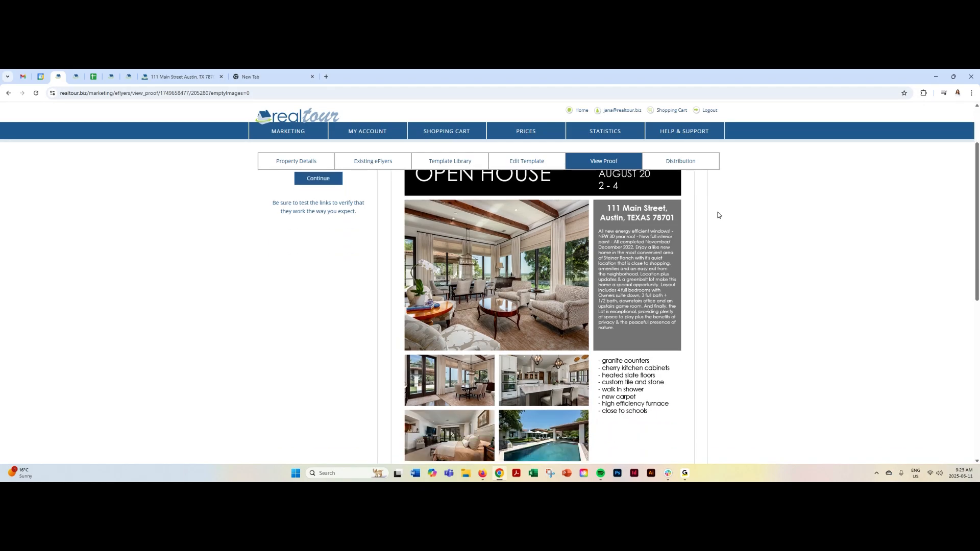
{"action": "scroll", "coordinate": [718, 215], "scroll_direction": "up", "scroll_amount": 3}
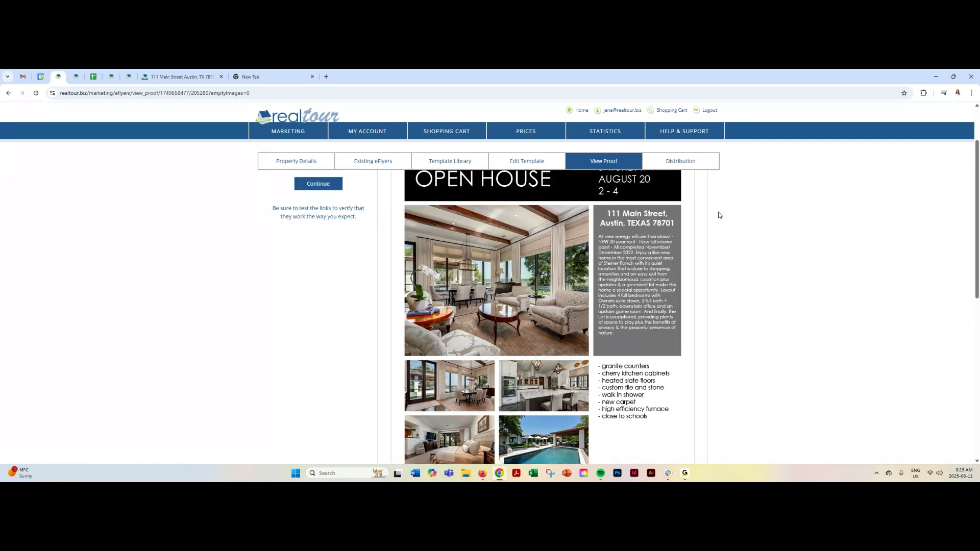
{"action": "scroll", "coordinate": [719, 215], "scroll_direction": "down", "scroll_amount": 4}
{"action": "scroll", "coordinate": [719, 215], "scroll_direction": "down", "scroll_amount": 3}
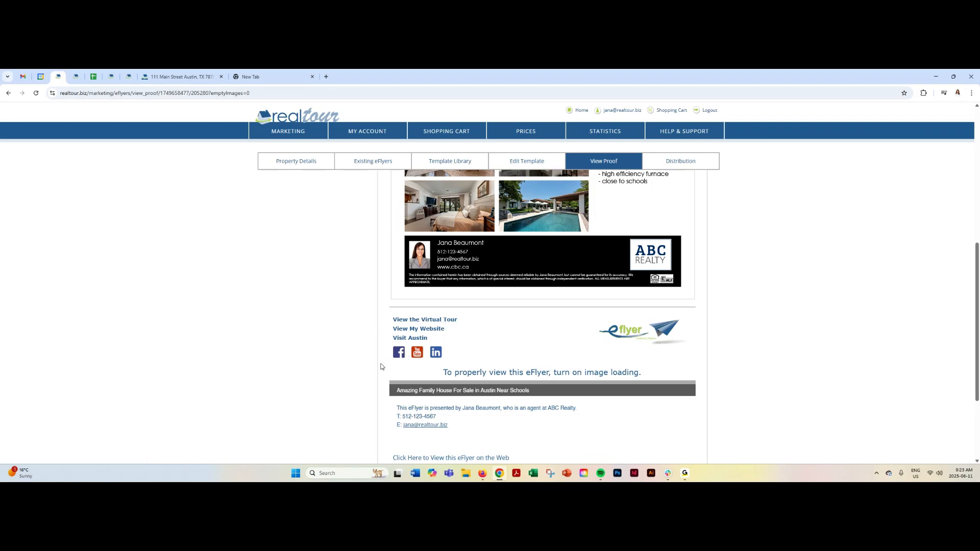
{"action": "scroll", "coordinate": [380, 367], "scroll_direction": "down", "scroll_amount": 2}
{"action": "scroll", "coordinate": [377, 365], "scroll_direction": "up", "scroll_amount": 8}
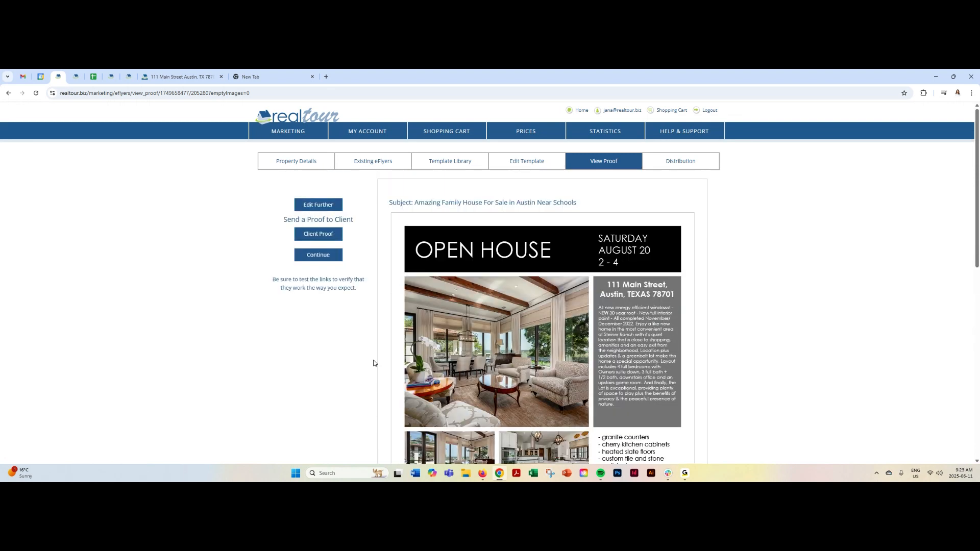
Open the form for sending the client a proof, examine its fields, and return to the flyer proof without sending
{"action": "left_click", "coordinate": [318, 234]}
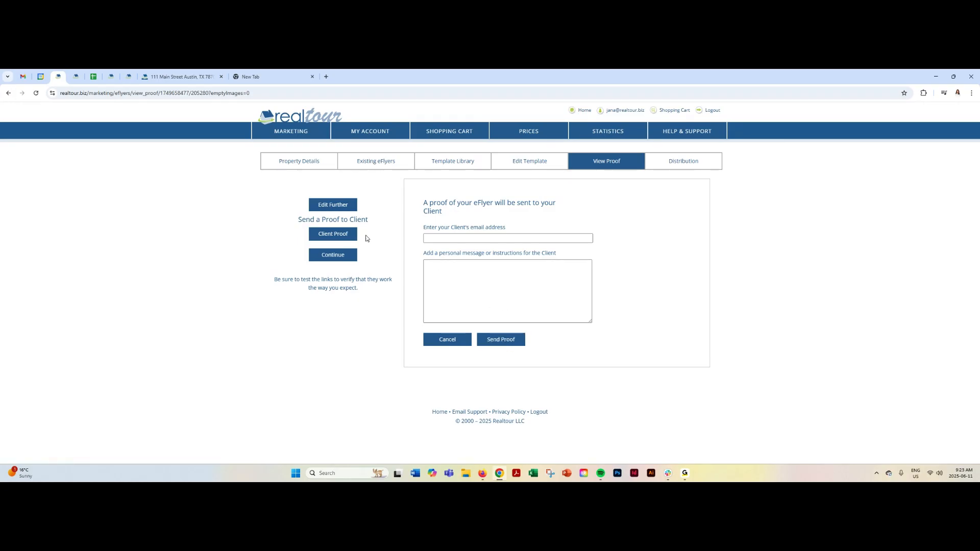
{"action": "left_click", "coordinate": [616, 162]}
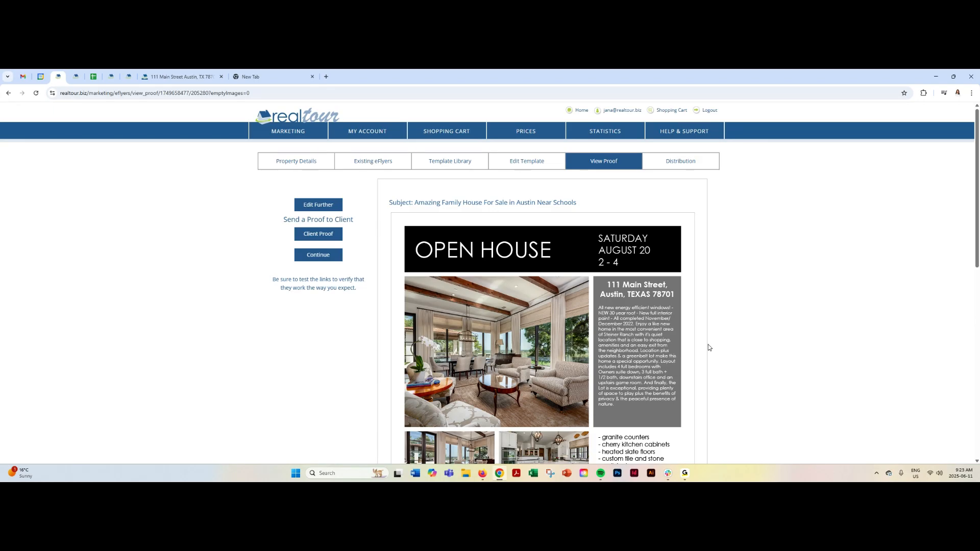
{"action": "scroll", "coordinate": [708, 347], "scroll_direction": "down", "scroll_amount": 2}
{"action": "scroll", "coordinate": [708, 347], "scroll_direction": "up", "scroll_amount": 2}
Open the flyer's distribution settings and shrink the first target area to cover only Round Rock and Pflugerville
{"action": "left_click", "coordinate": [685, 164]}
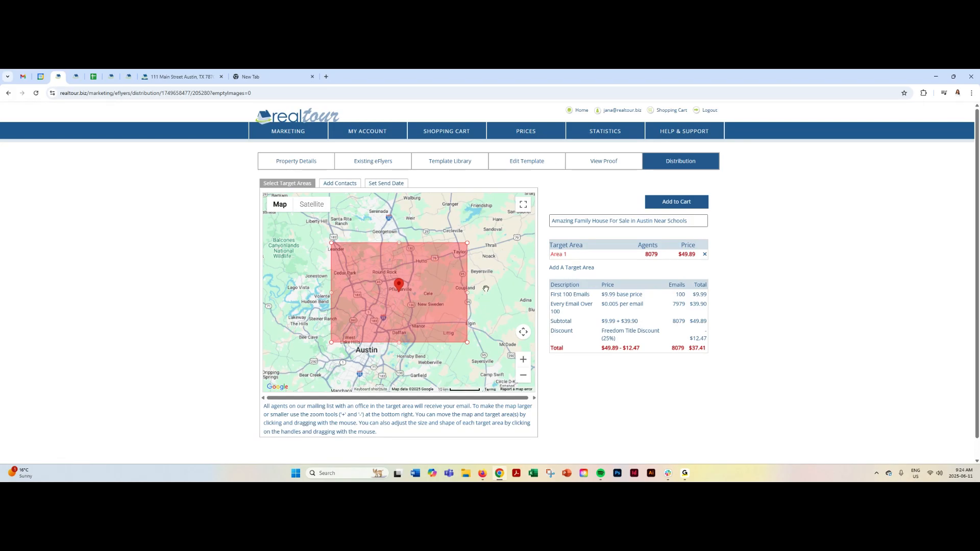
{"action": "left_click_drag", "start_coordinate": [492, 287], "coordinate": [458, 312]}
{"action": "left_click", "coordinate": [523, 375]}
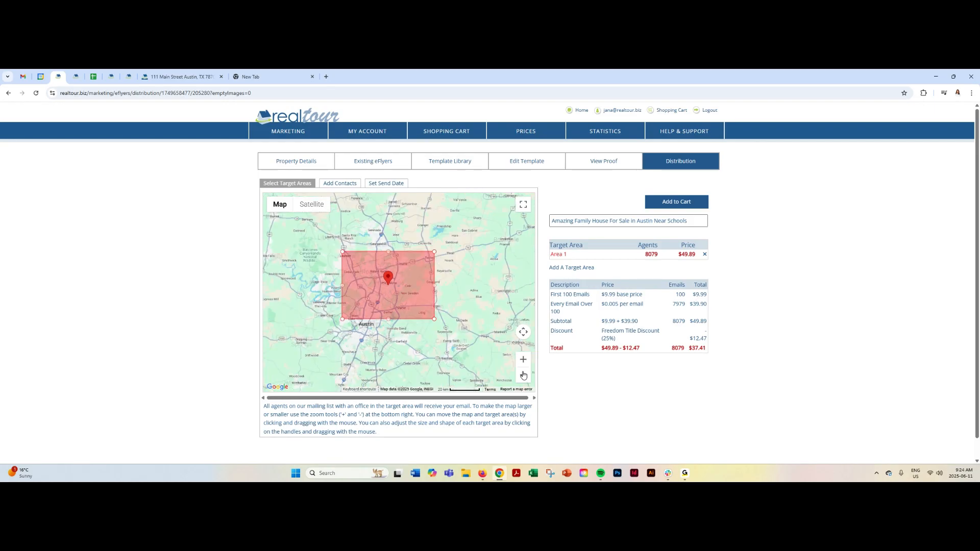
{"action": "left_click", "coordinate": [523, 359]}
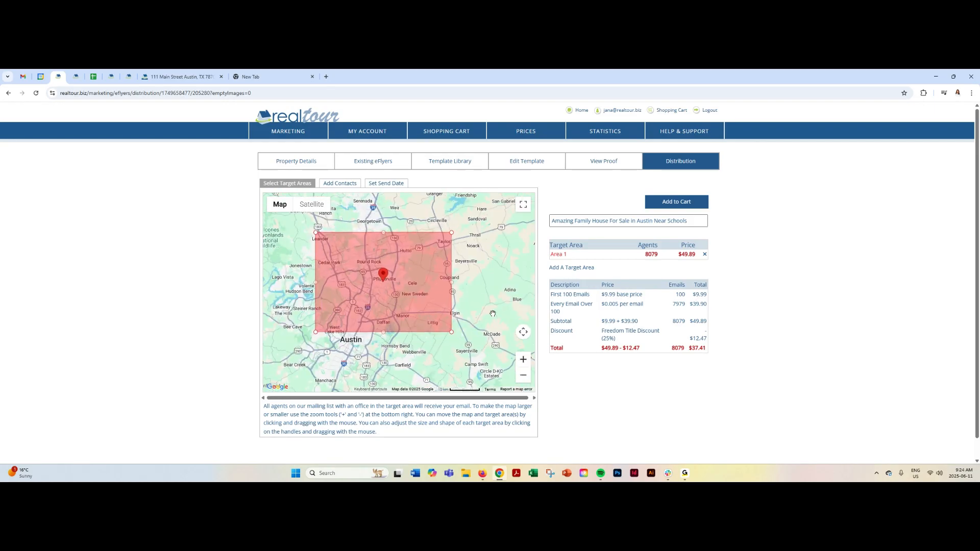
{"action": "left_click_drag", "start_coordinate": [484, 279], "coordinate": [492, 298]}
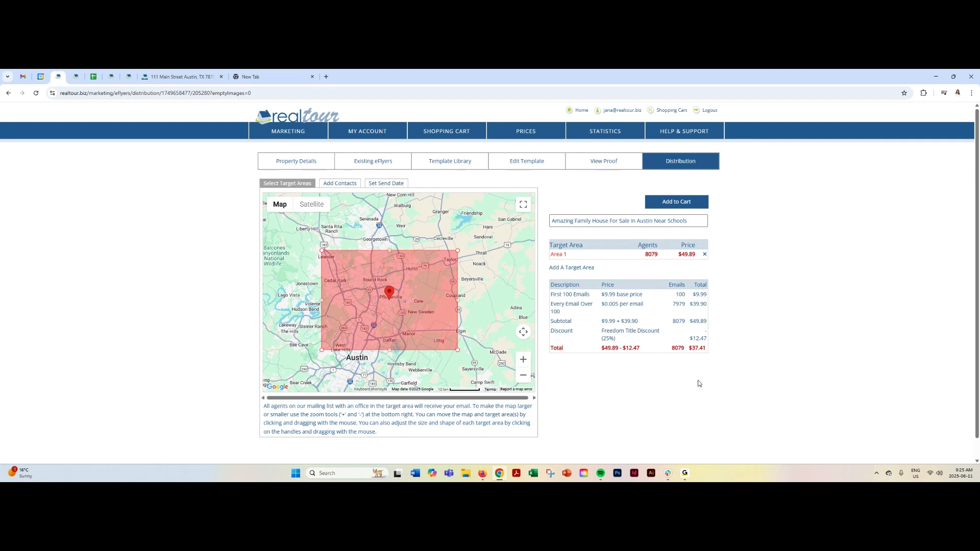
{"action": "left_click_drag", "start_coordinate": [688, 350], "coordinate": [718, 355]}
{"action": "left_click", "coordinate": [714, 353]}
{"action": "left_click_drag", "start_coordinate": [425, 328], "coordinate": [400, 291]}
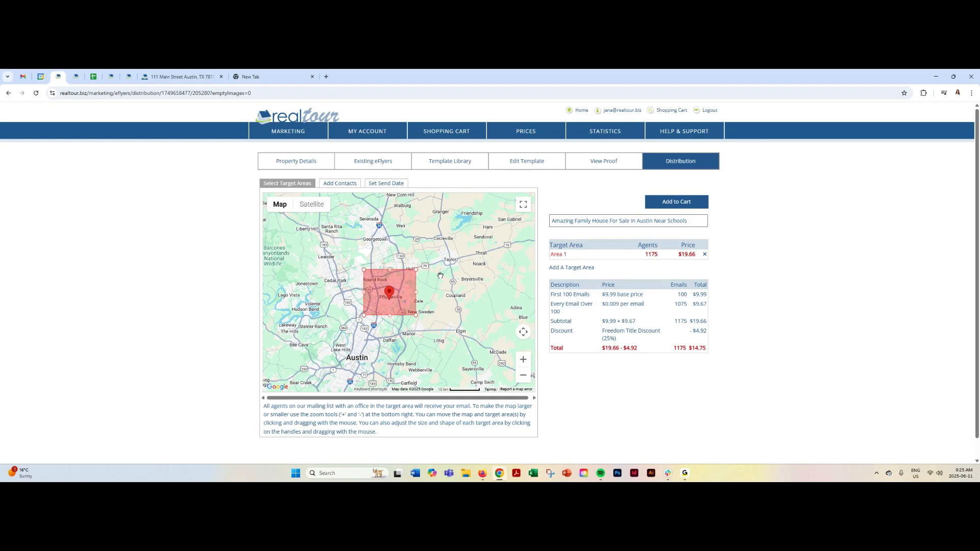
Add a second target area, move it south over Austin and shrink it to the central part of the city
{"action": "left_click_drag", "start_coordinate": [437, 308], "coordinate": [473, 252]}
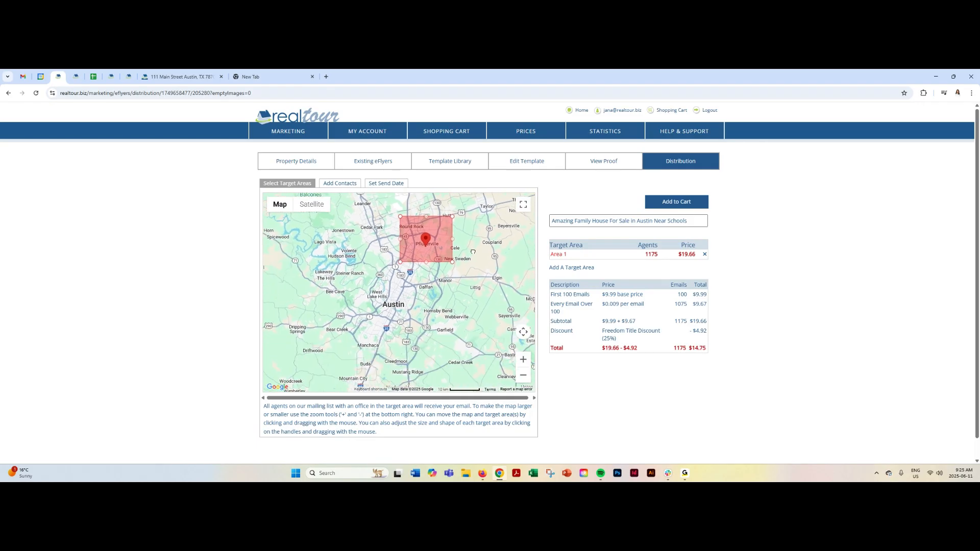
{"action": "left_click", "coordinate": [565, 267]}
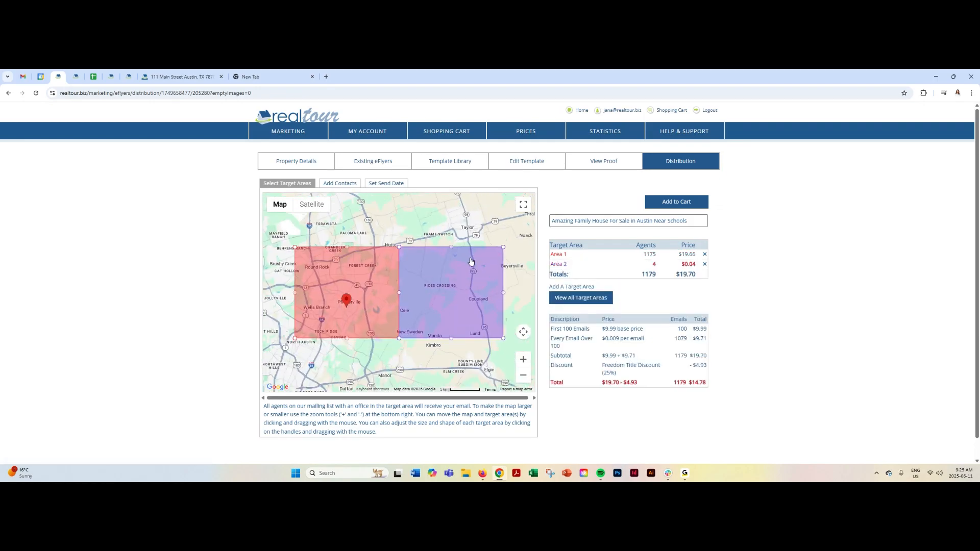
{"action": "left_click", "coordinate": [522, 377]}
{"action": "left_click_drag", "start_coordinate": [428, 285], "coordinate": [369, 289]}
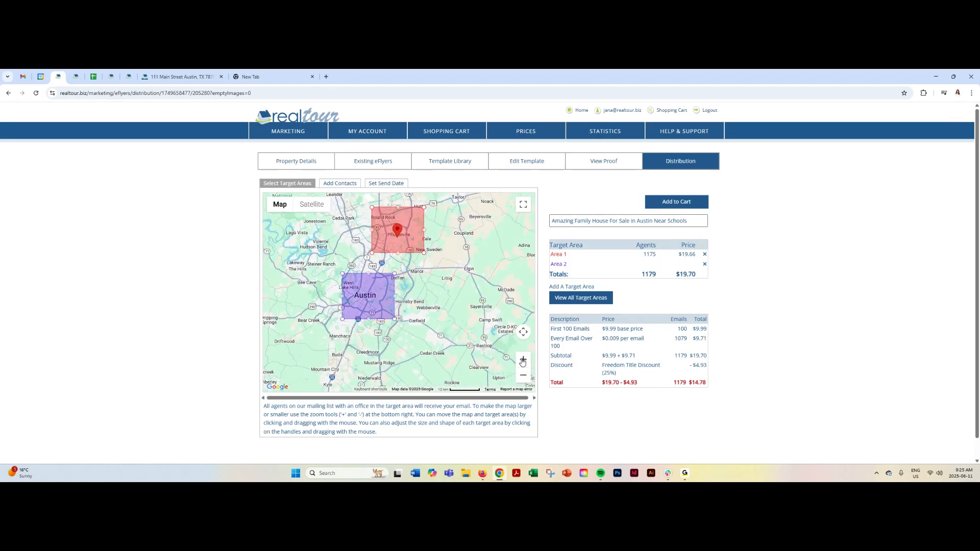
{"action": "left_click", "coordinate": [523, 361]}
{"action": "left_click_drag", "start_coordinate": [442, 299], "coordinate": [482, 294]}
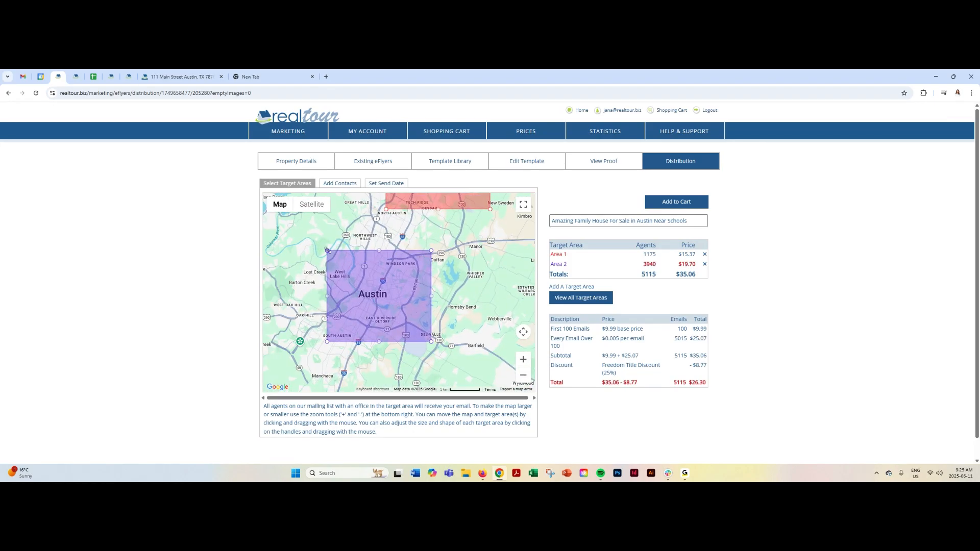
{"action": "left_click_drag", "start_coordinate": [368, 280], "coordinate": [375, 293]}
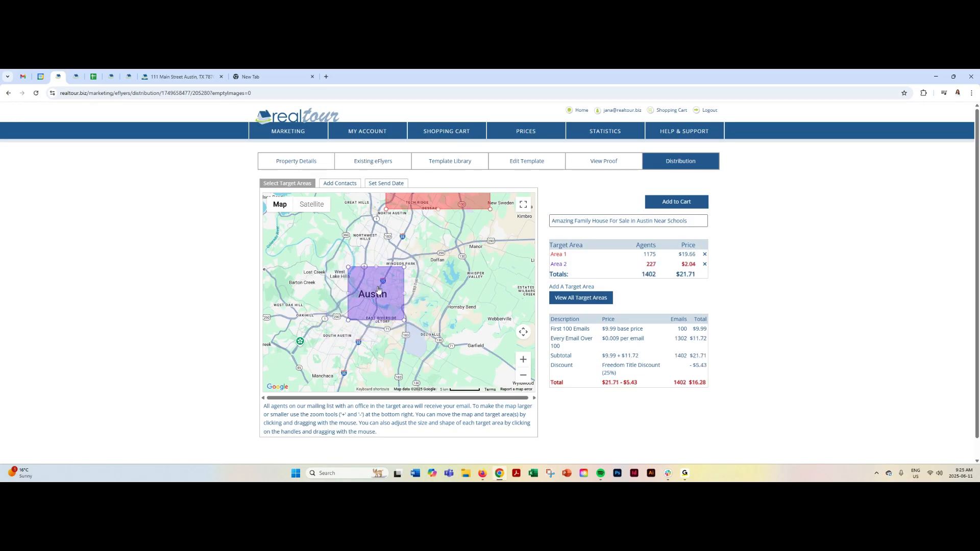
Examine both target areas and the wider Texas map as far as Dallas and Houston, returning to the Austin region
{"action": "left_click_drag", "start_coordinate": [491, 314], "coordinate": [469, 377]}
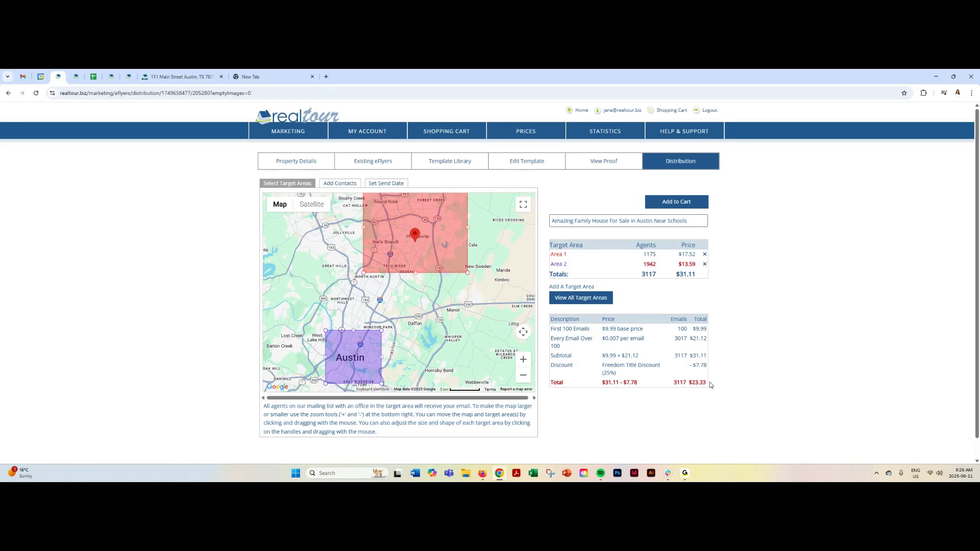
{"action": "left_click", "coordinate": [523, 376]}
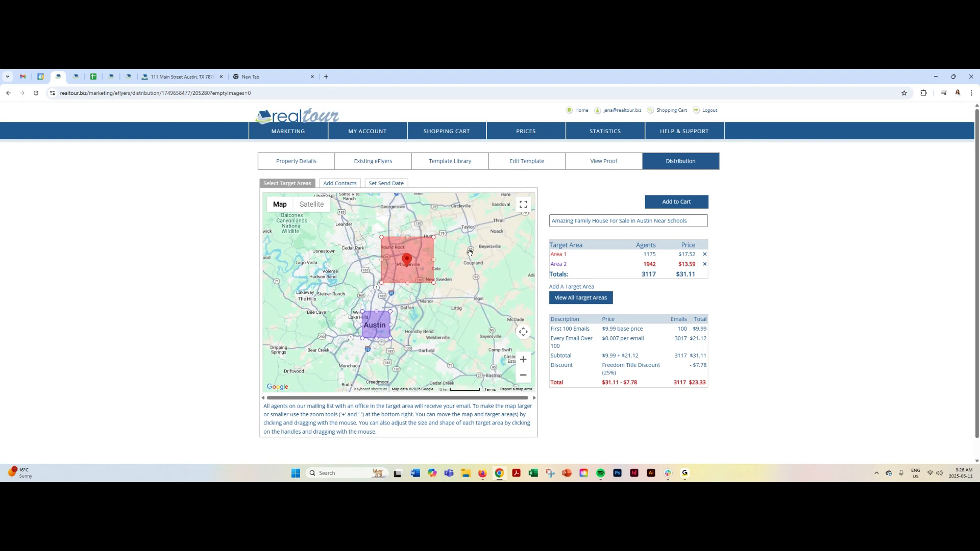
{"action": "left_click", "coordinate": [523, 376]}
{"action": "left_click", "coordinate": [523, 375]}
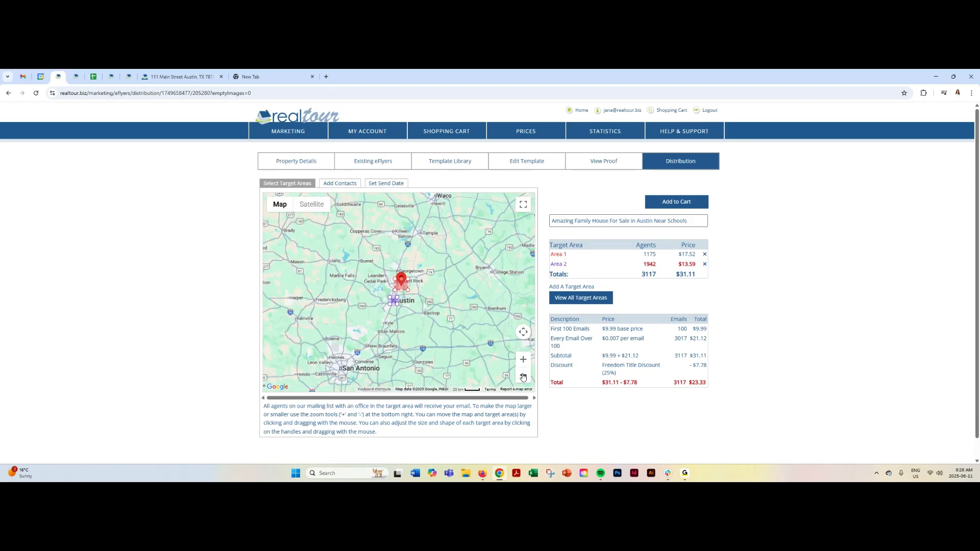
{"action": "left_click", "coordinate": [523, 375]}
{"action": "left_click_drag", "start_coordinate": [434, 259], "coordinate": [413, 300]}
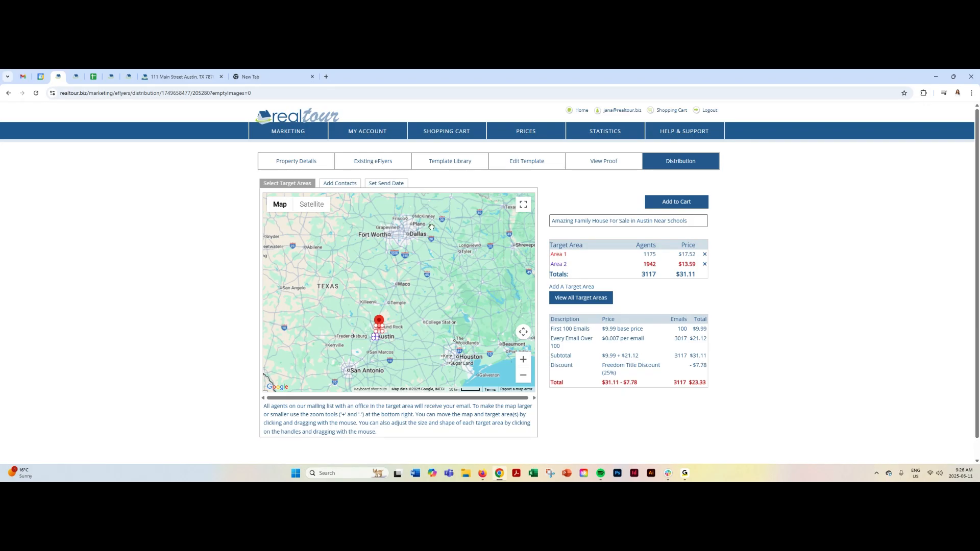
{"action": "left_click", "coordinate": [523, 359]}
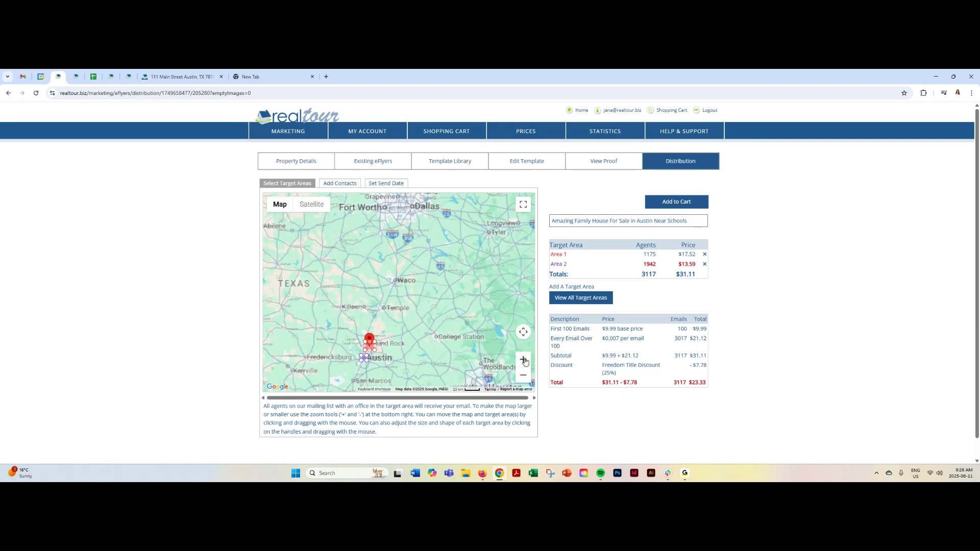
{"action": "left_click", "coordinate": [523, 359]}
{"action": "left_click_drag", "start_coordinate": [398, 357], "coordinate": [447, 205]}
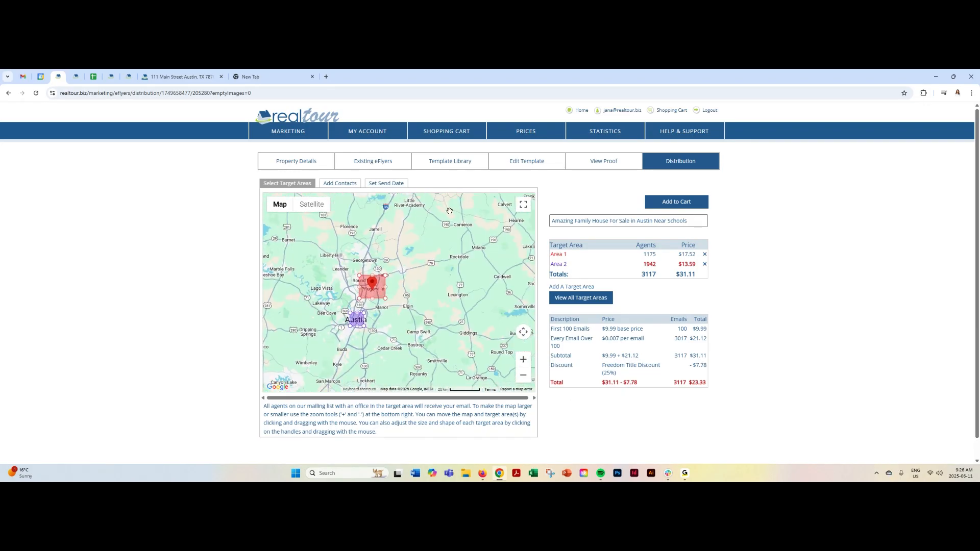
{"action": "left_click_drag", "start_coordinate": [429, 292], "coordinate": [450, 277]}
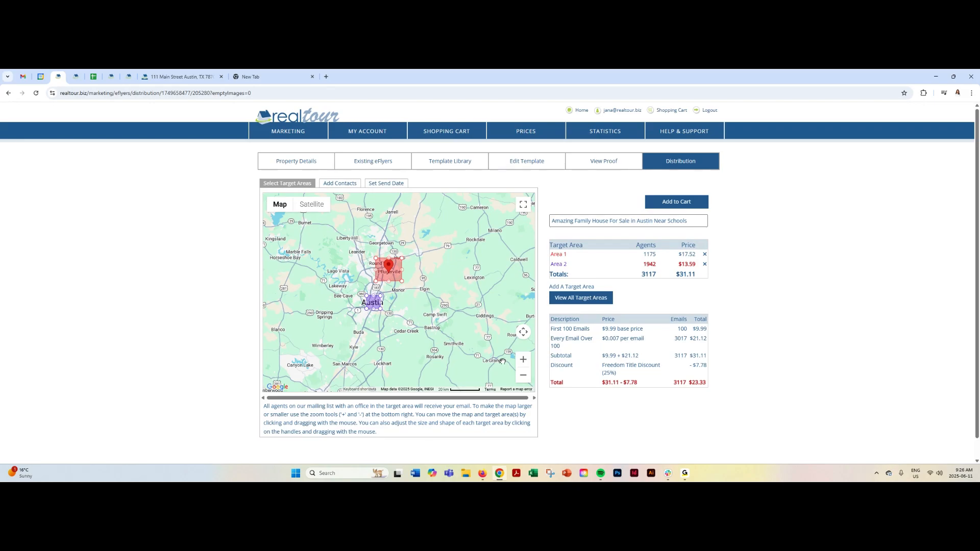
{"action": "left_click", "coordinate": [523, 359]}
{"action": "left_click_drag", "start_coordinate": [414, 308], "coordinate": [456, 335]}
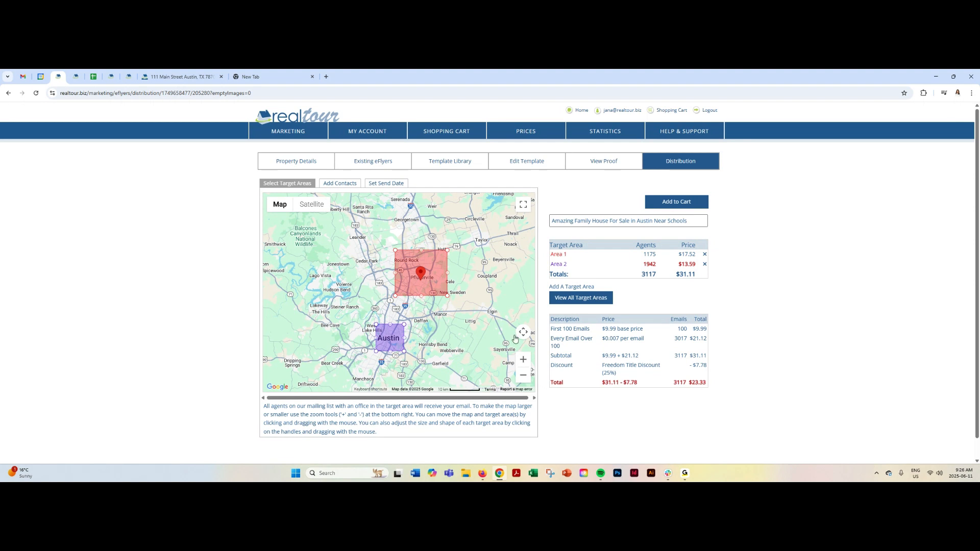
{"action": "mouse_move", "coordinate": [473, 278]}
{"action": "left_mouse_down"}
{"action": "mouse_move", "coordinate": [474, 297]}
{"action": "mouse_move", "coordinate": [456, 281]}
{"action": "left_mouse_up"}
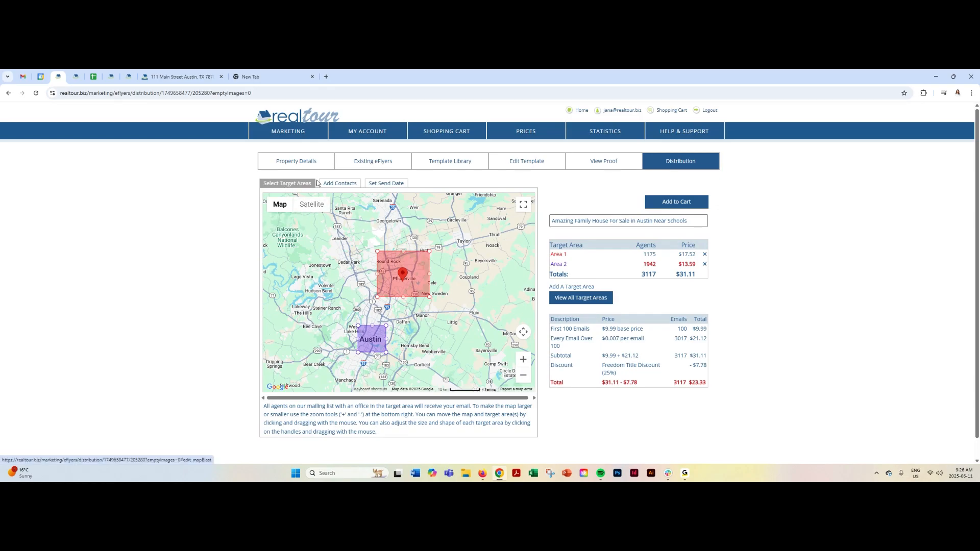
Open the flyer's contacts and include the distribution lists "Realtour Clients September 2024" and "Realtour Peeps" as recipients
{"action": "left_click", "coordinate": [342, 184]}
{"action": "left_click", "coordinate": [313, 212]}
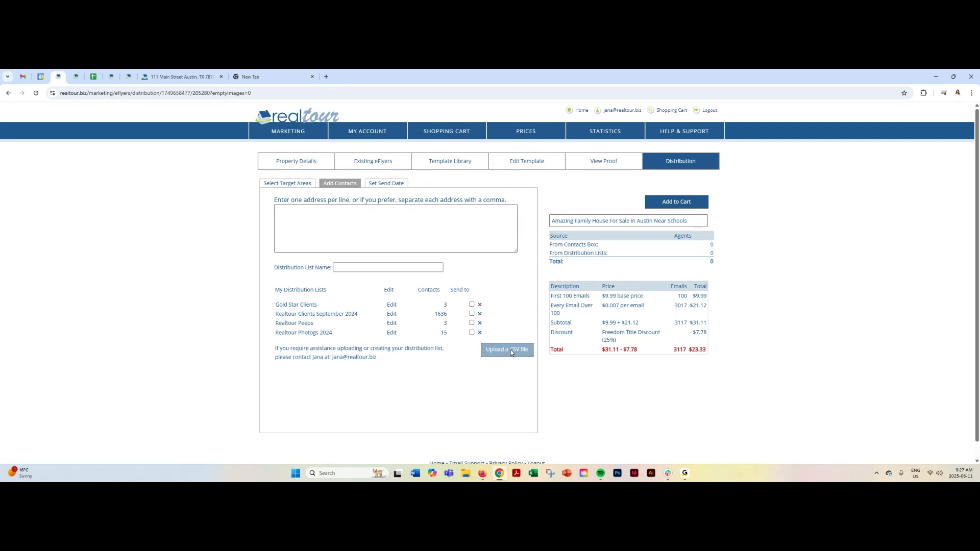
{"action": "left_click", "coordinate": [319, 233]}
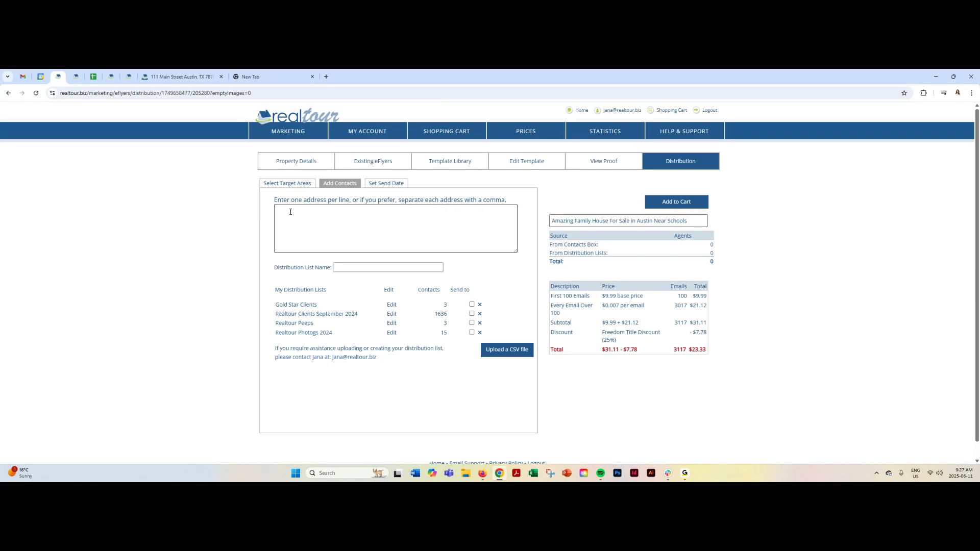
{"action": "left_click", "coordinate": [336, 266]}
{"action": "left_click", "coordinate": [445, 271]}
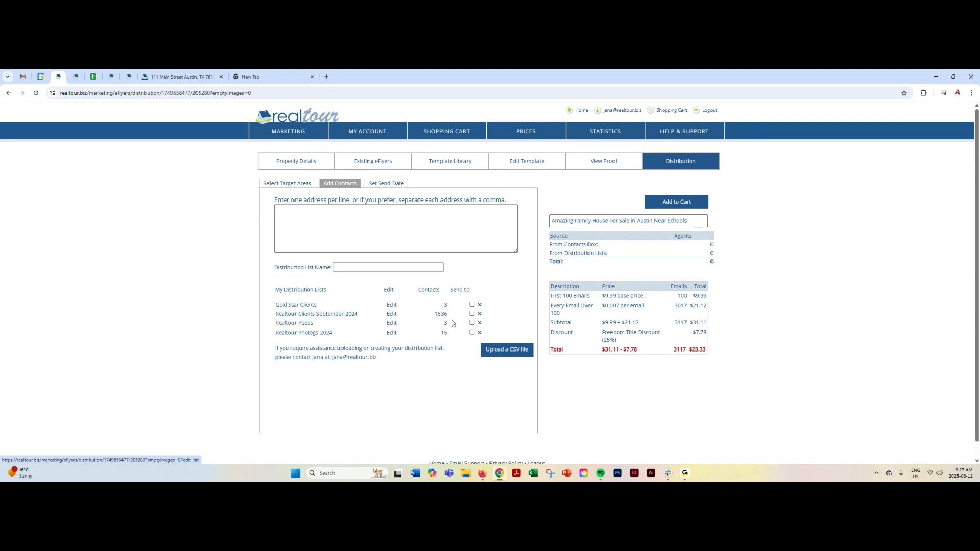
{"action": "left_click", "coordinate": [471, 314]}
{"action": "left_click", "coordinate": [471, 323]}
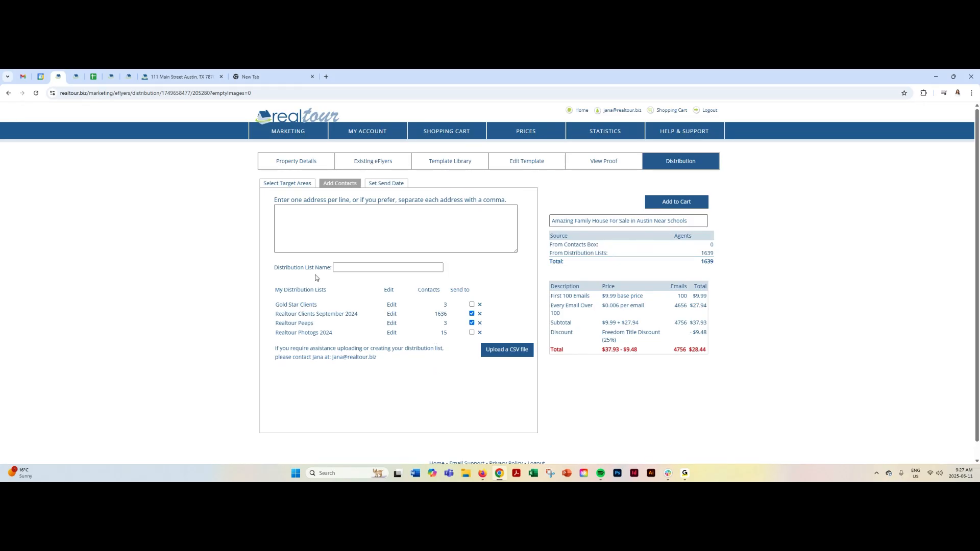
Schedule the flyer to be sent on Friday, June 13 in the Early Morning (6 - 9am) time slot
{"action": "left_click", "coordinate": [384, 188]}
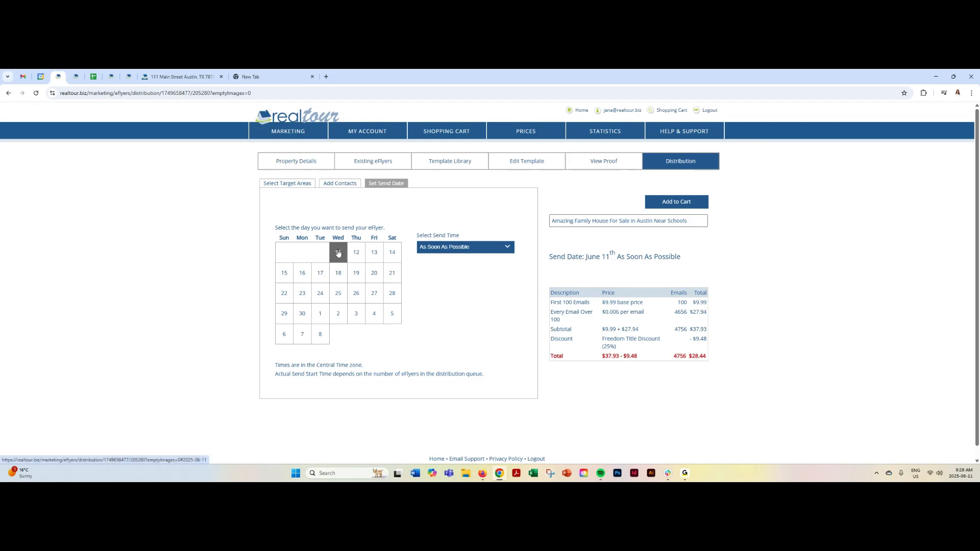
{"action": "left_click", "coordinate": [375, 256]}
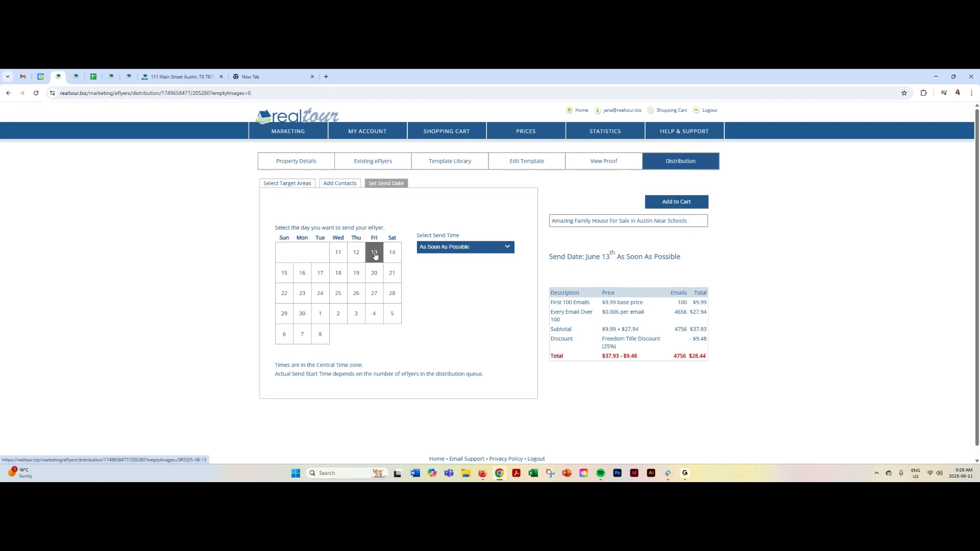
{"action": "left_click", "coordinate": [507, 248]}
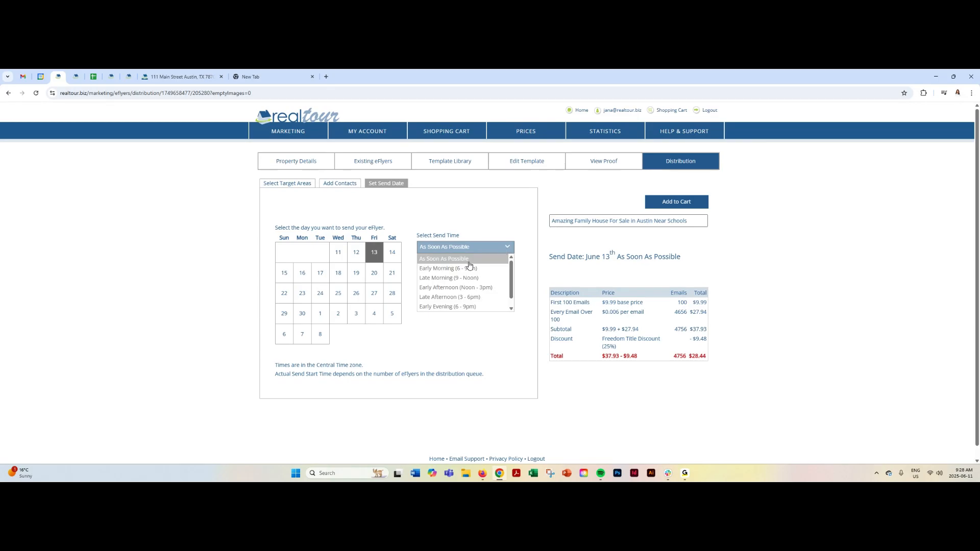
{"action": "left_click", "coordinate": [480, 268]}
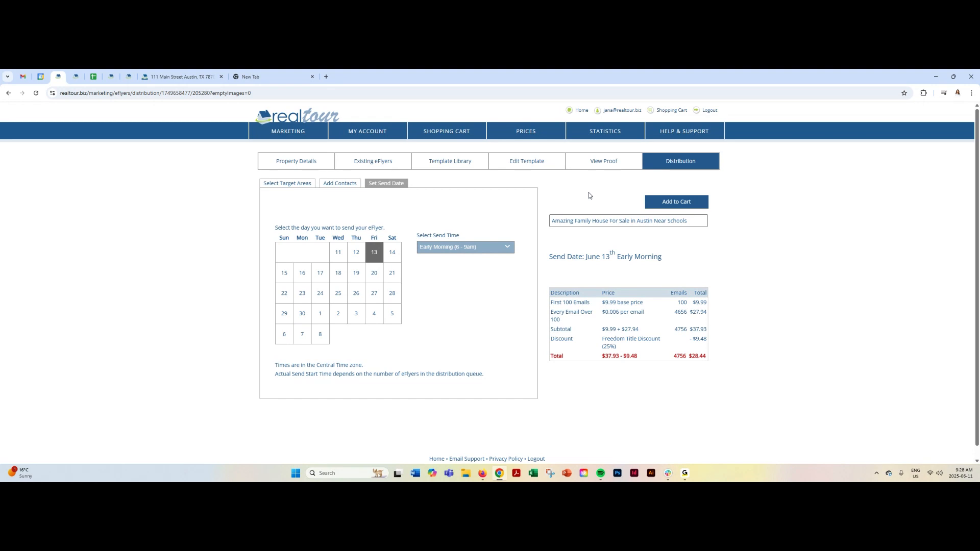
Add the scheduled eFlyer email blast to the cart and delete its order item at checkout
{"action": "left_click", "coordinate": [667, 203]}
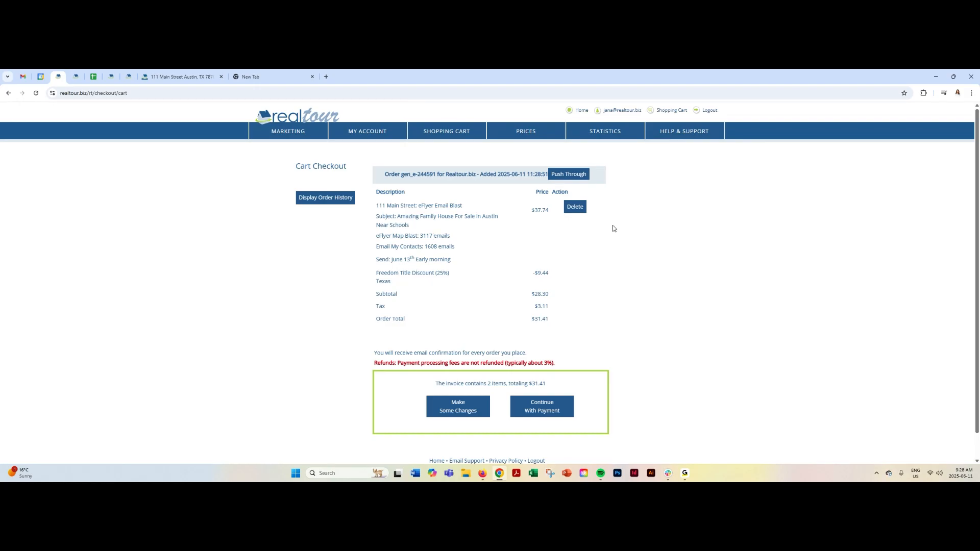
{"action": "left_click", "coordinate": [576, 208]}
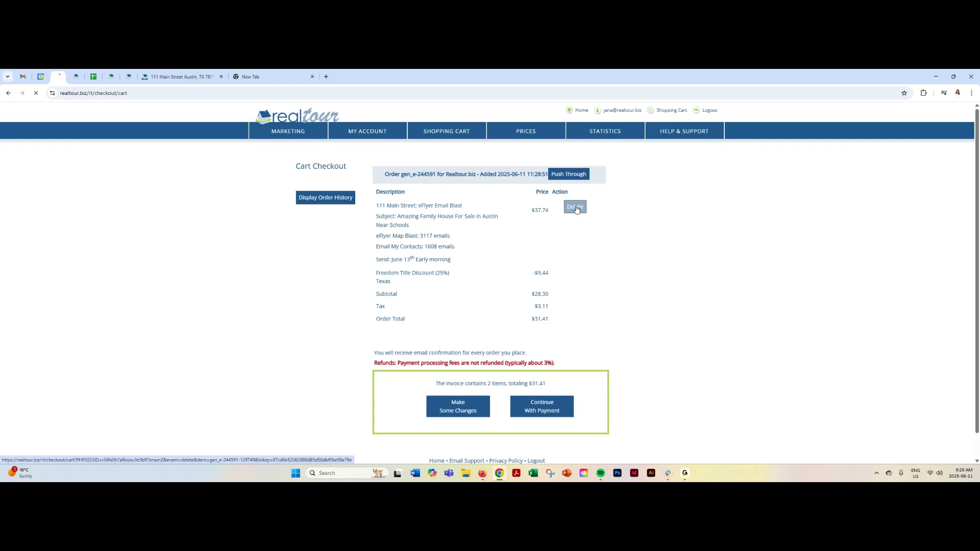
Return to the dashboard and create a new dynamic eFlyer for the 111 Main St Austin listing
{"action": "left_click", "coordinate": [301, 115]}
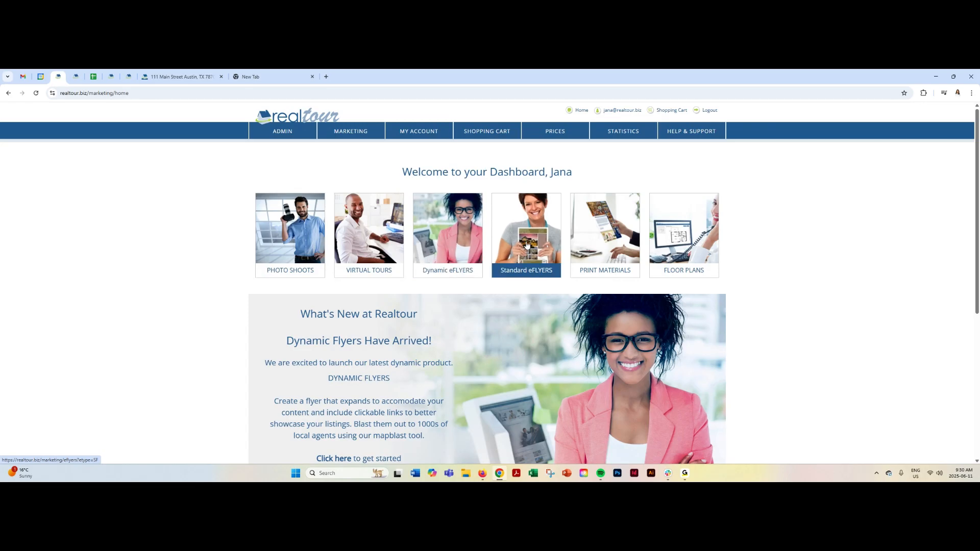
{"action": "left_click", "coordinate": [441, 243]}
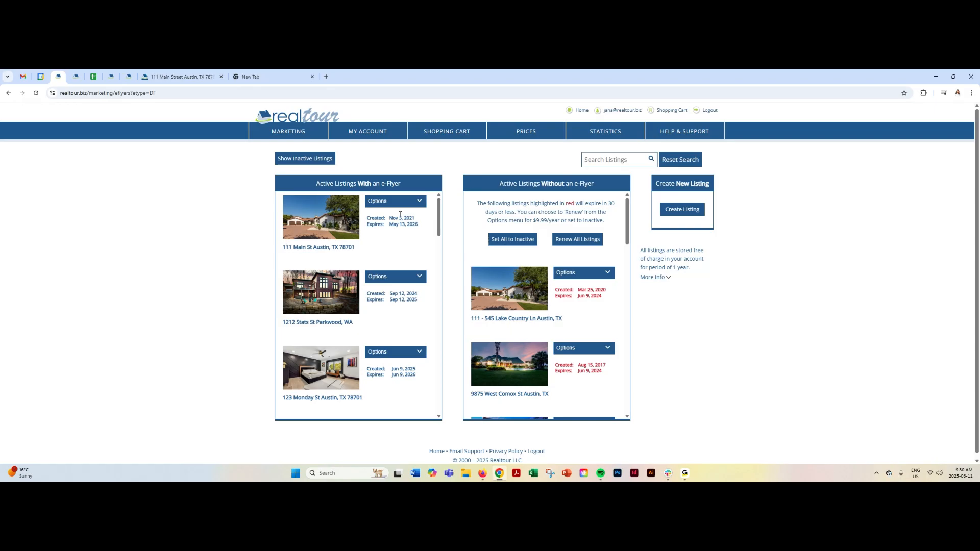
{"action": "left_click", "coordinate": [419, 202]}
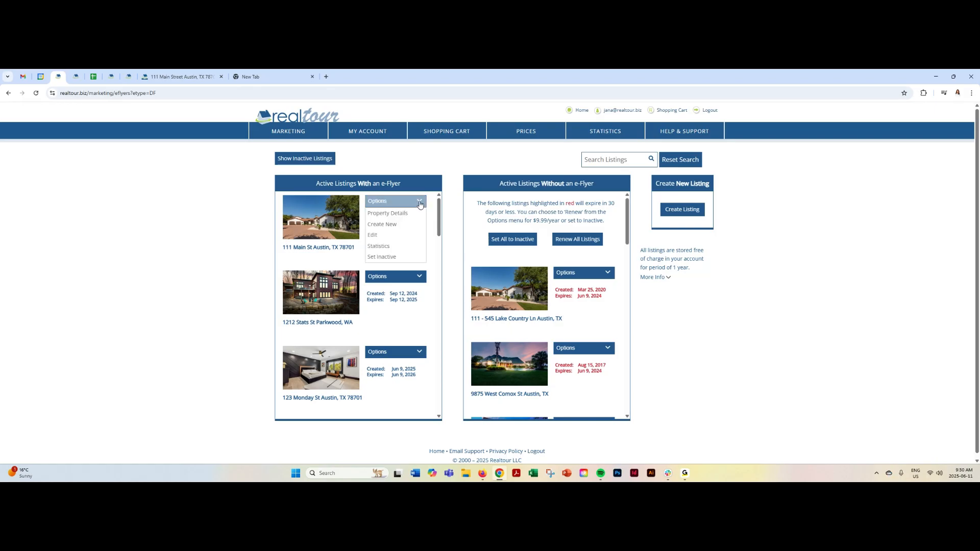
{"action": "left_click", "coordinate": [388, 225]}
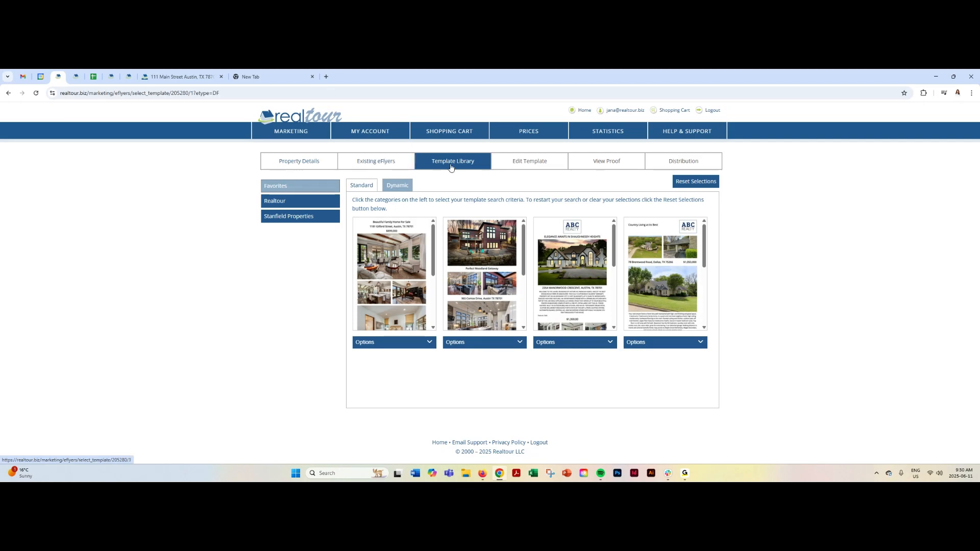
Compare the standard and dynamic favorites in the template library and select the first dynamic template, "Beautiful Family Home For Sale"
{"action": "left_click", "coordinate": [358, 188]}
{"action": "left_click", "coordinate": [396, 186]}
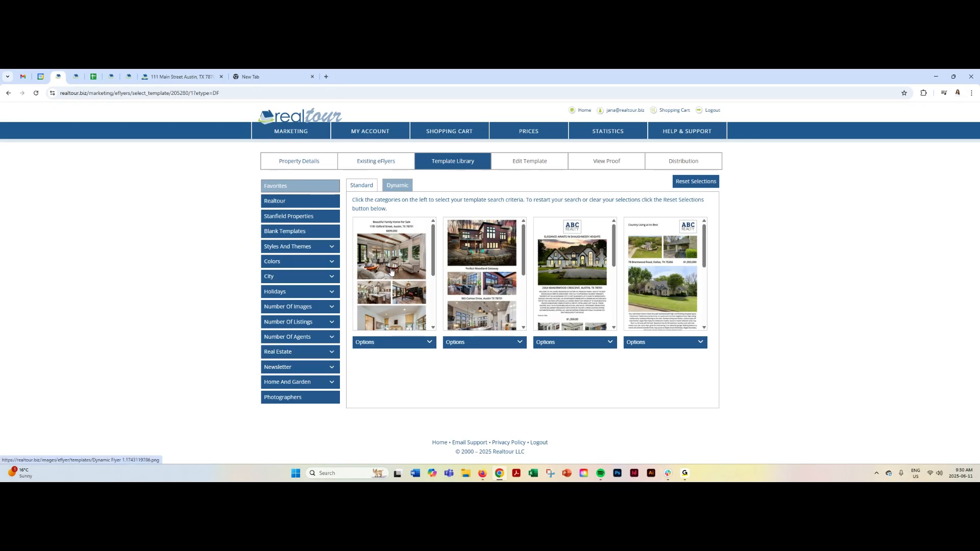
{"action": "left_click", "coordinate": [429, 342]}
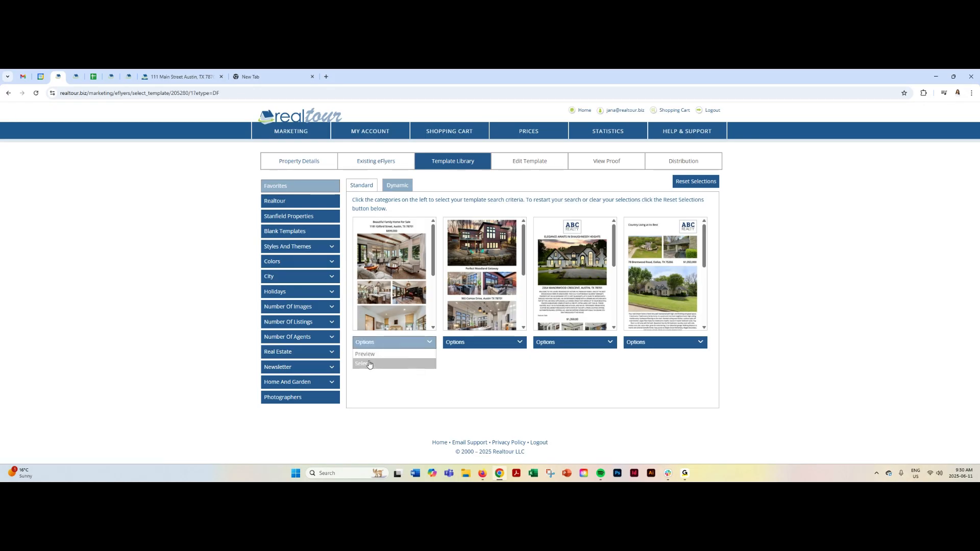
{"action": "left_click", "coordinate": [403, 363]}
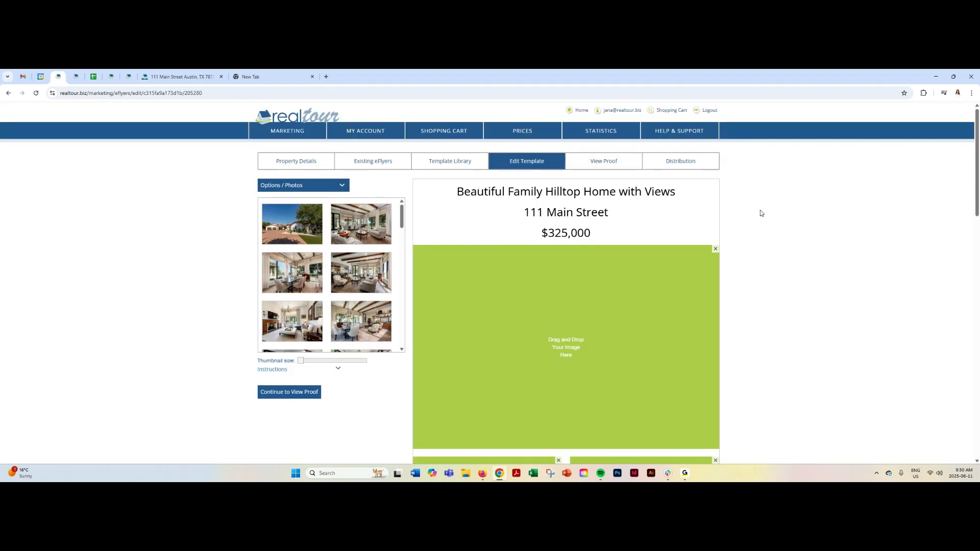
Examine the dynamic template's photo slots, description, listing features and agent section, and look at the photo options
{"action": "scroll", "coordinate": [745, 238], "scroll_direction": "down", "scroll_amount": 1}
{"action": "scroll", "coordinate": [745, 238], "scroll_direction": "down", "scroll_amount": 7}
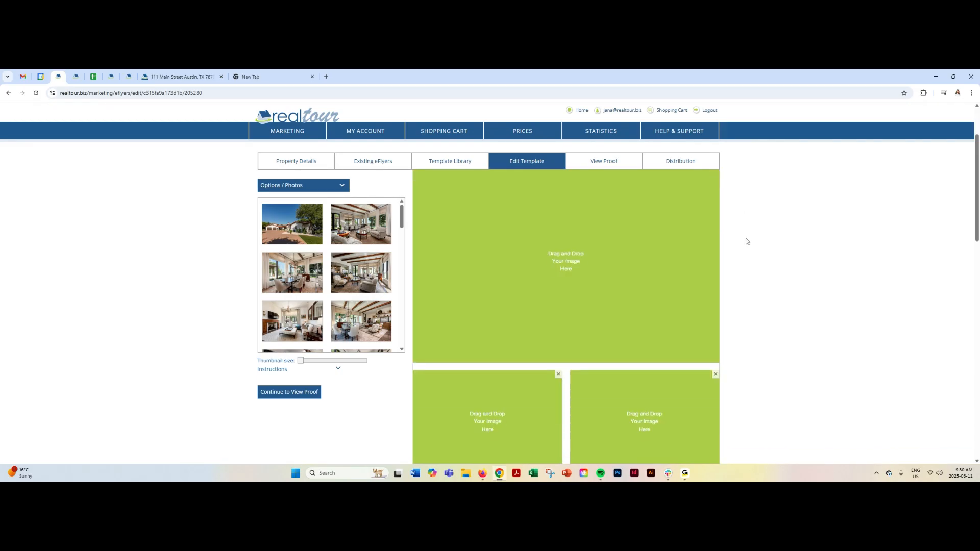
{"action": "scroll", "coordinate": [751, 259], "scroll_direction": "down", "scroll_amount": 6}
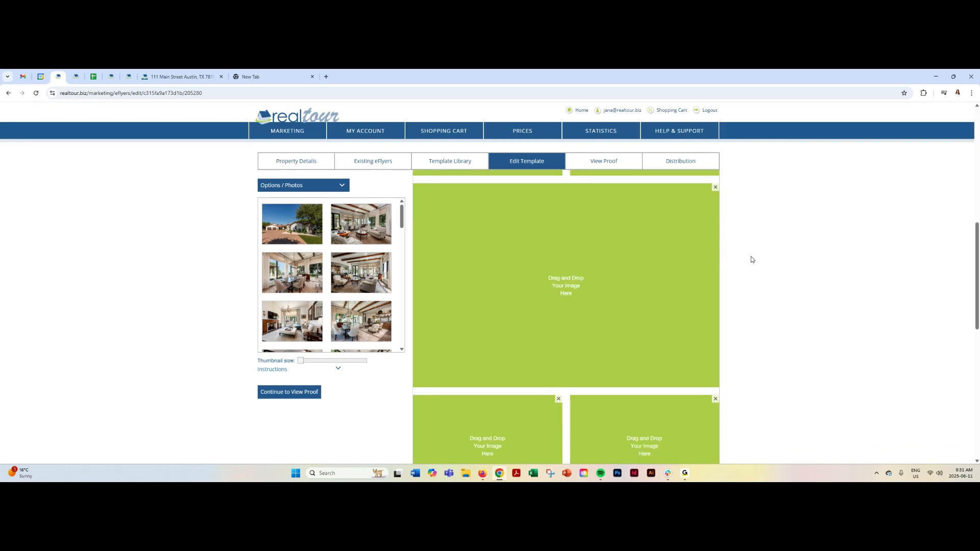
{"action": "scroll", "coordinate": [751, 259], "scroll_direction": "down", "scroll_amount": 2}
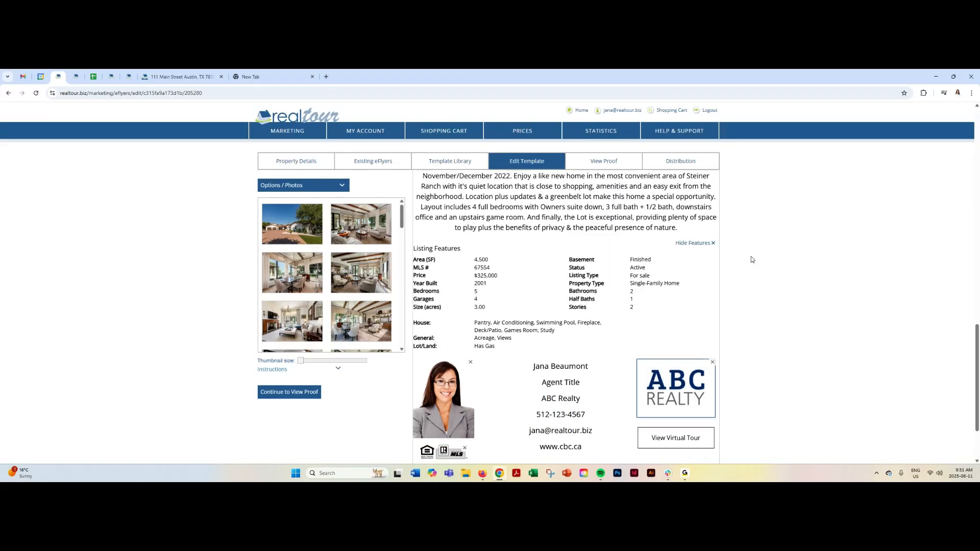
{"action": "scroll", "coordinate": [751, 259], "scroll_direction": "up", "scroll_amount": 5}
{"action": "scroll", "coordinate": [751, 259], "scroll_direction": "up", "scroll_amount": 10}
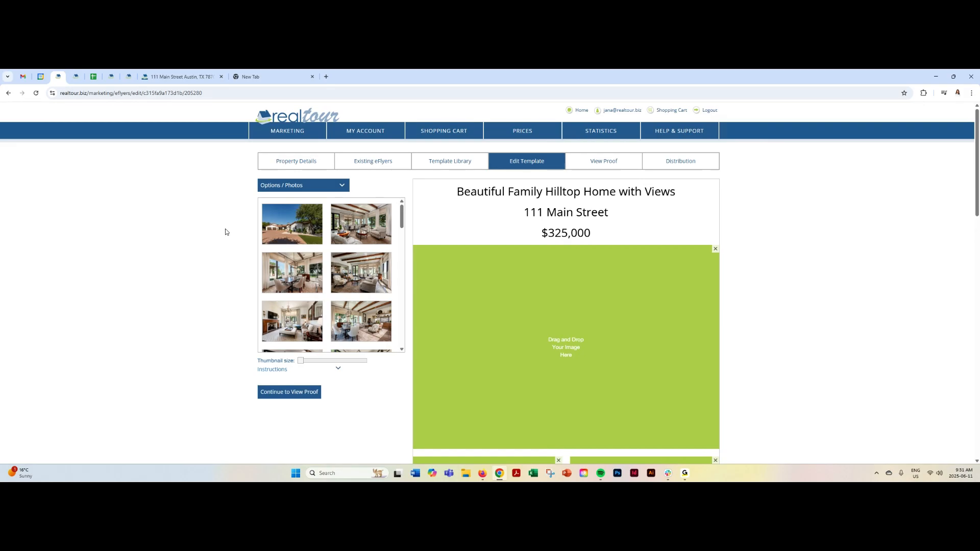
{"action": "left_click", "coordinate": [341, 186]}
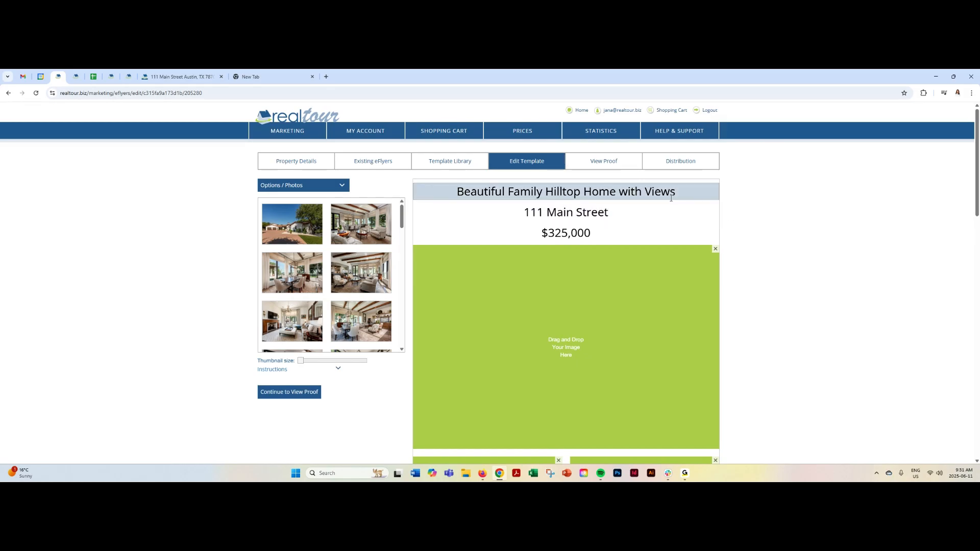
Format the headline "Beautiful Family Hilltop Home with Views" as bold Helvetica at size 48
{"action": "left_click", "coordinate": [622, 196]}
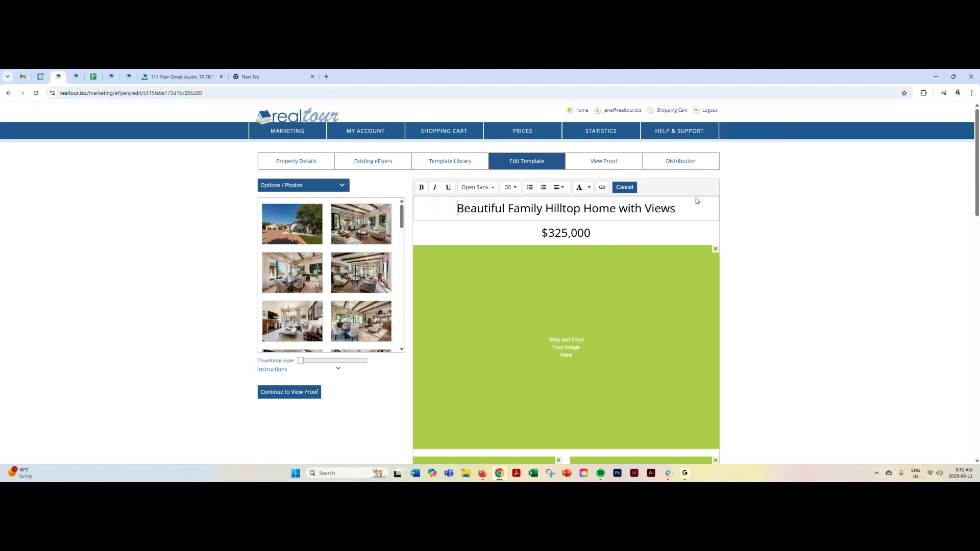
{"action": "left_click_drag", "start_coordinate": [680, 208], "coordinate": [454, 209]}
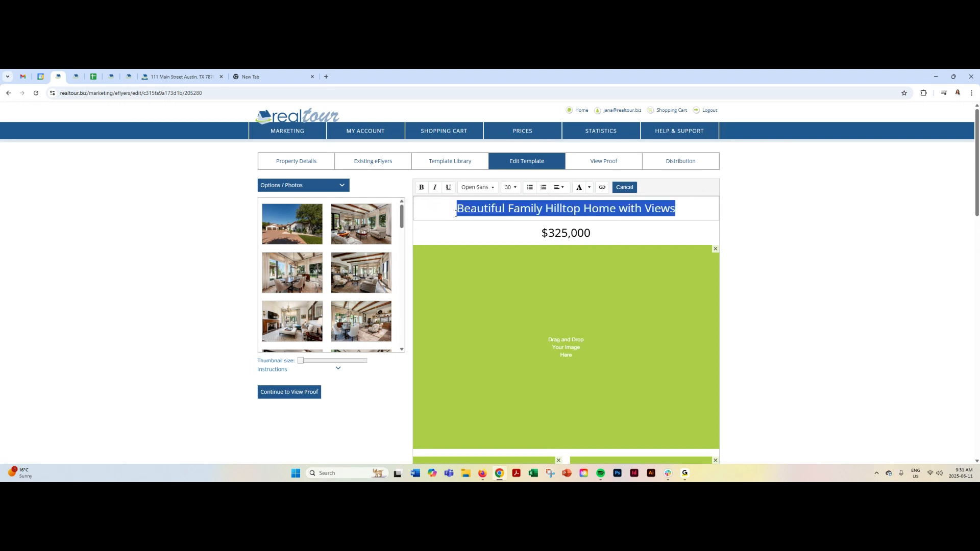
{"action": "left_click", "coordinate": [421, 192]}
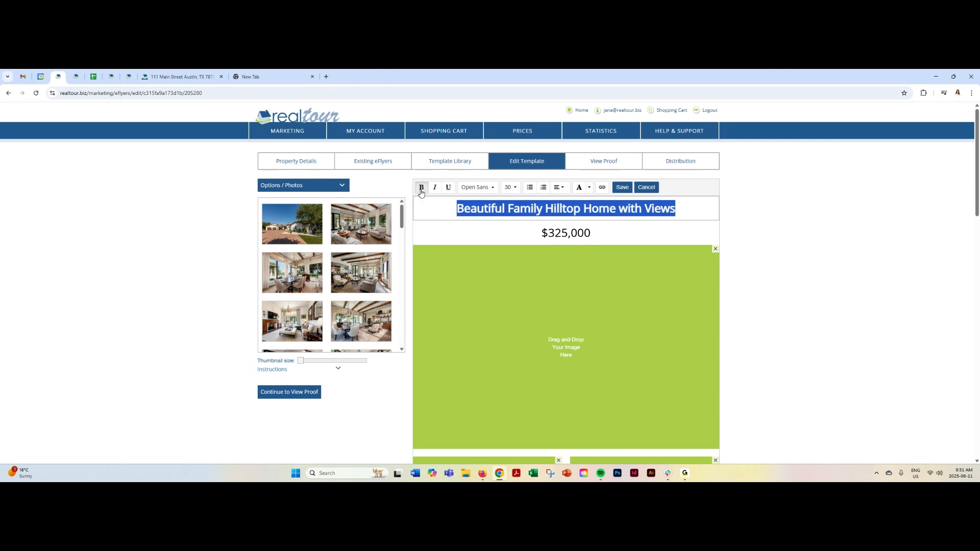
{"action": "left_click", "coordinate": [492, 189]}
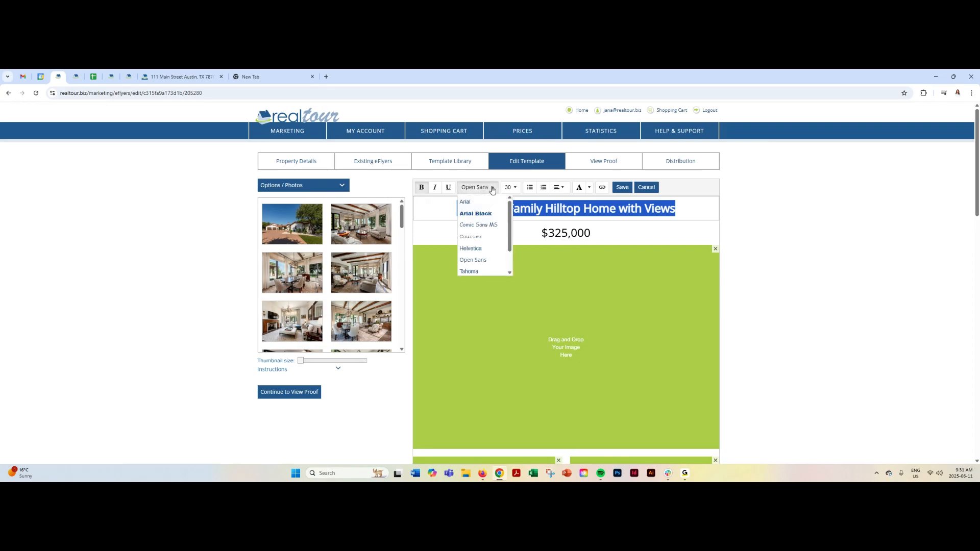
{"action": "left_click", "coordinate": [472, 249]}
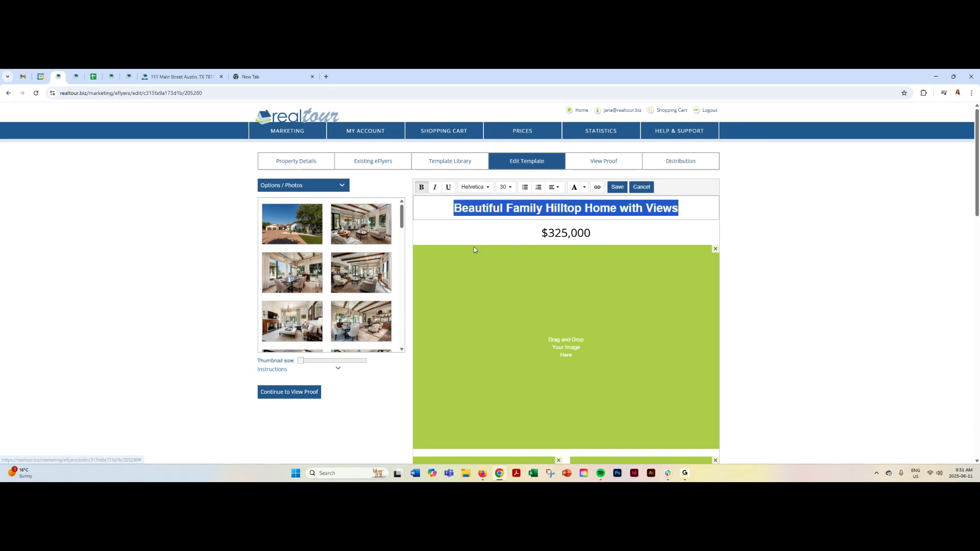
{"action": "left_click", "coordinate": [504, 187]}
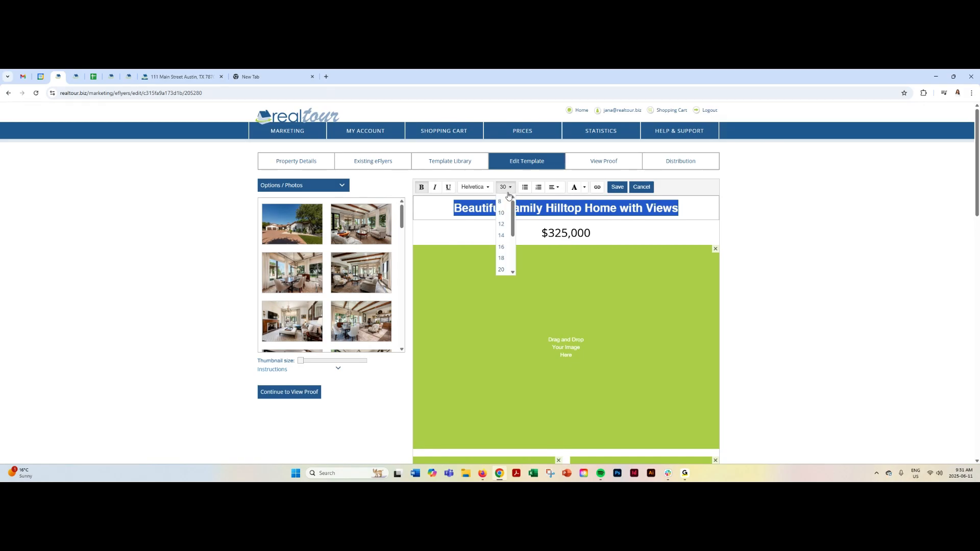
{"action": "scroll", "coordinate": [502, 240], "scroll_direction": "down", "scroll_amount": 3}
{"action": "left_click", "coordinate": [502, 255]}
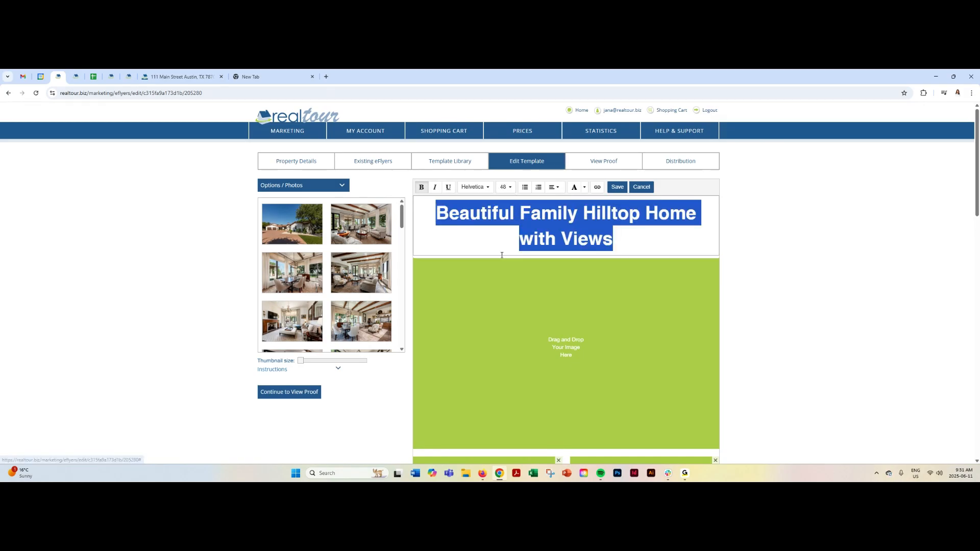
Add a new line reading "Add More Text" below the flyer's headline
{"action": "left_click", "coordinate": [614, 240]}
{"action": "key", "text": "Return"}
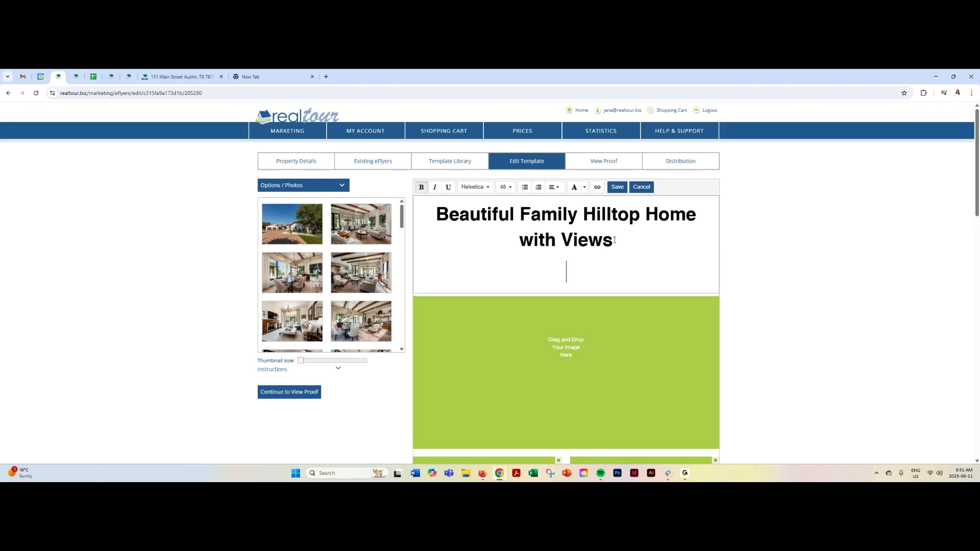
{"action": "type", "text": "Add More Text"}
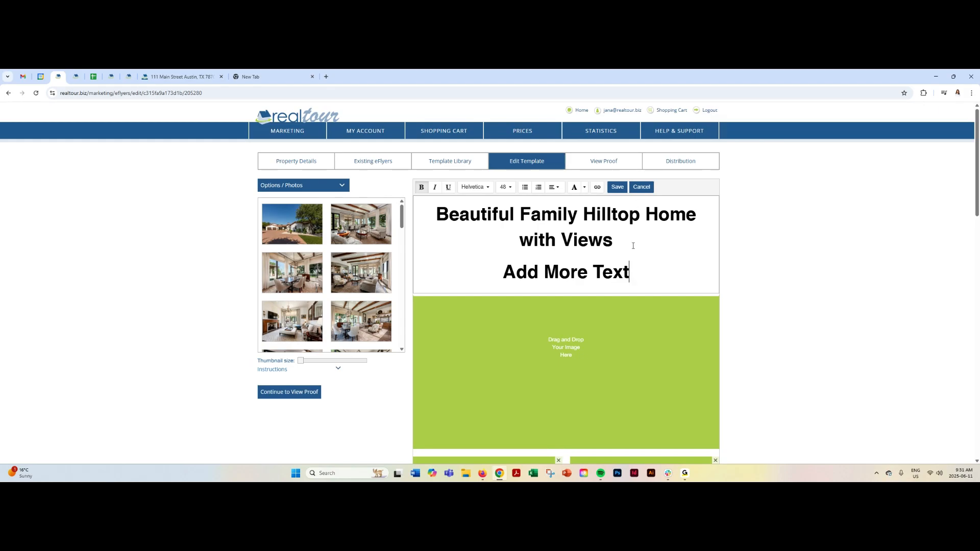
Recolor the headline and the added line in plum and save the heading text
{"action": "left_click_drag", "start_coordinate": [630, 275], "coordinate": [421, 188]}
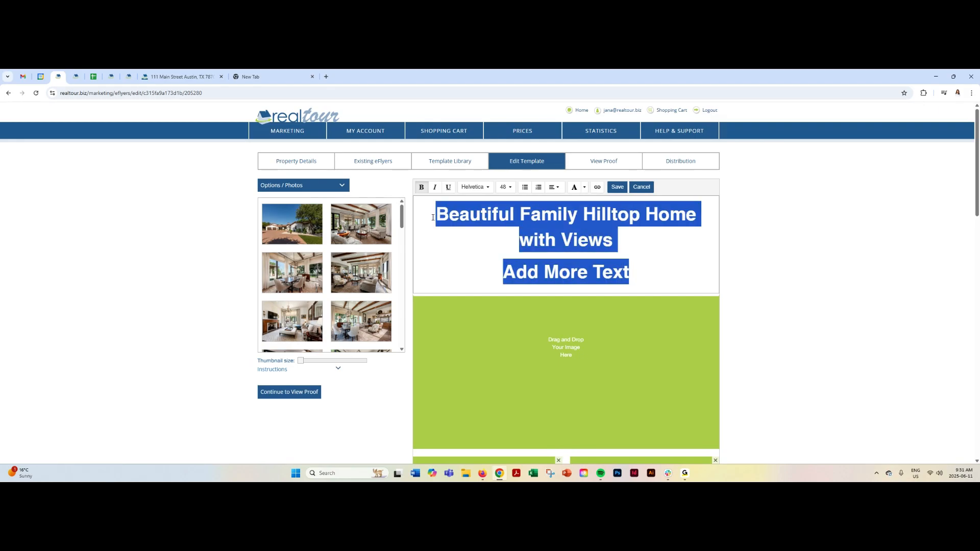
{"action": "left_click", "coordinate": [584, 187]}
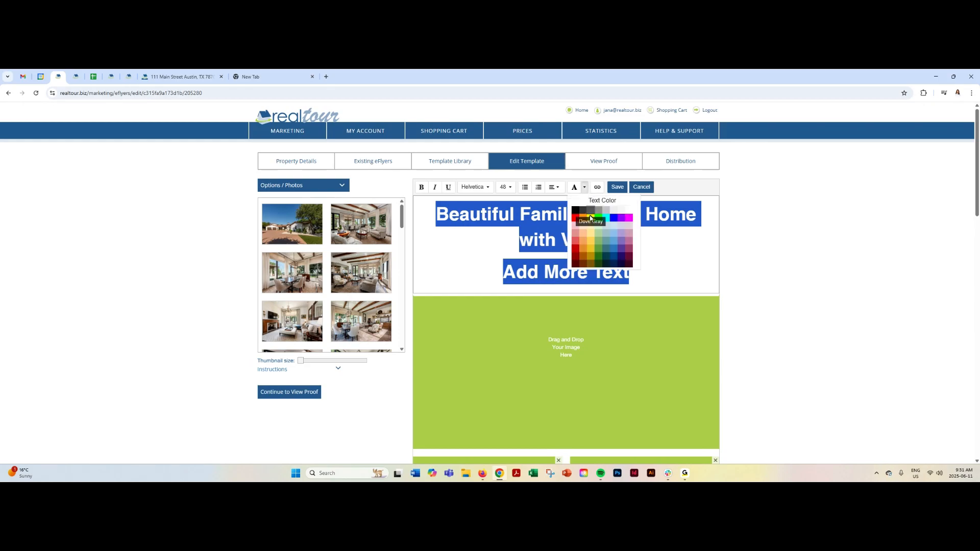
{"action": "left_click", "coordinate": [630, 248]}
{"action": "left_click", "coordinate": [642, 256]}
{"action": "left_click", "coordinate": [617, 187]}
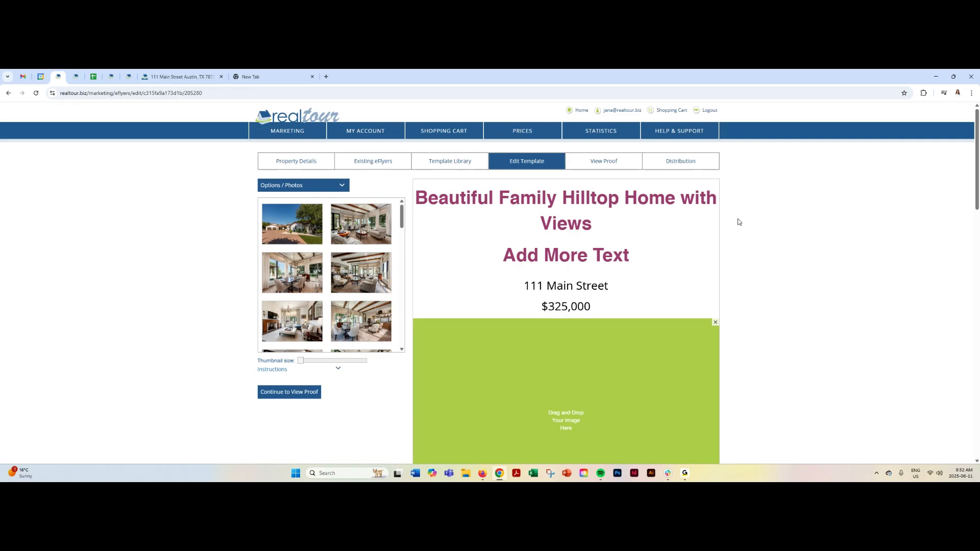
Clear the price text beneath the address and close the text editor
{"action": "left_click", "coordinate": [615, 306]}
{"action": "left_click_drag", "start_coordinate": [593, 307], "coordinate": [536, 310]}
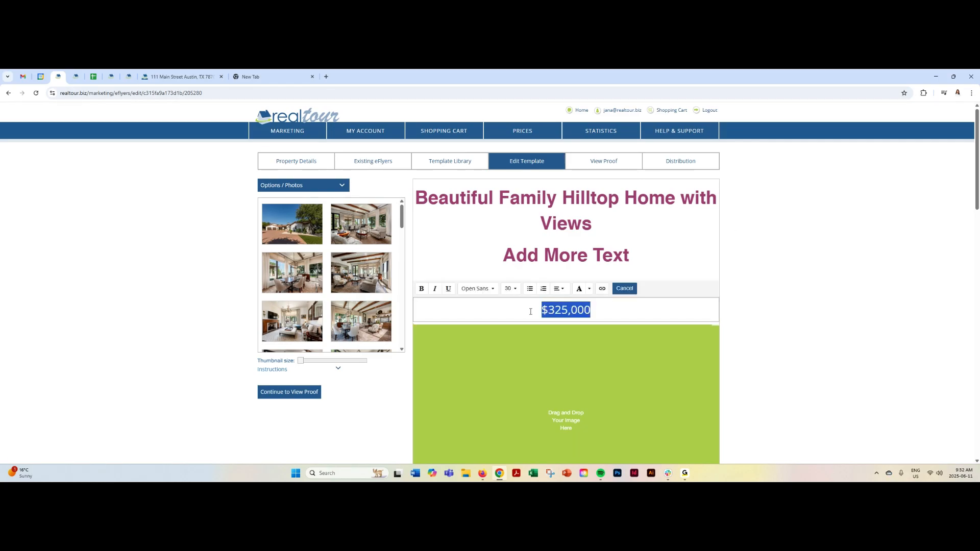
{"action": "key", "text": "BackSpace"}
{"action": "left_click", "coordinate": [621, 289]}
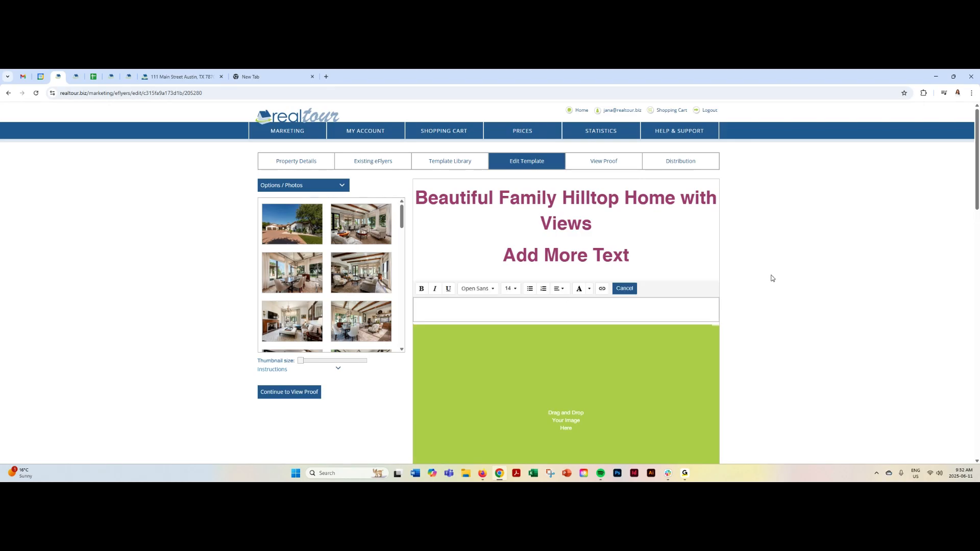
{"action": "left_click", "coordinate": [624, 288]}
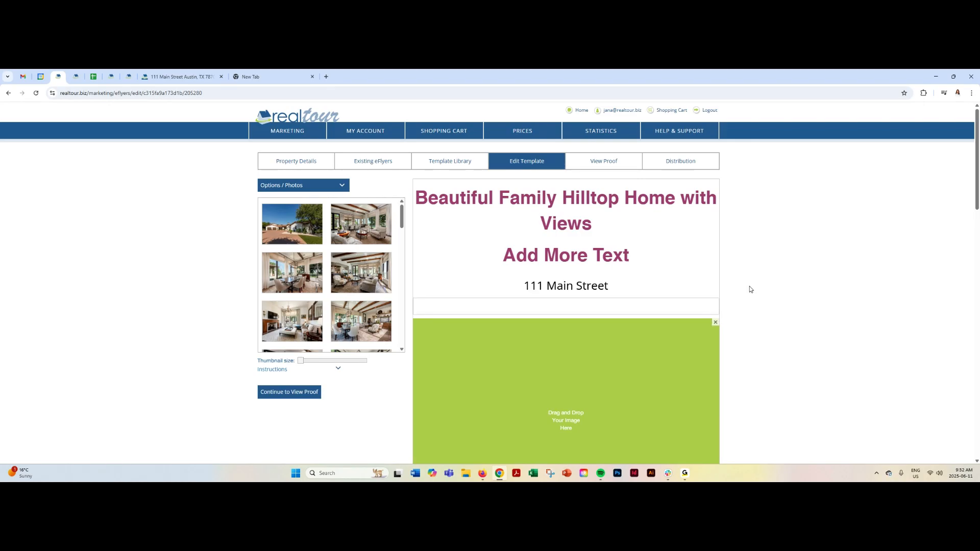
Fill the first large photo slot and the two smaller slots beneath it with interior living area photos
{"action": "scroll", "coordinate": [750, 290], "scroll_direction": "down", "scroll_amount": 3}
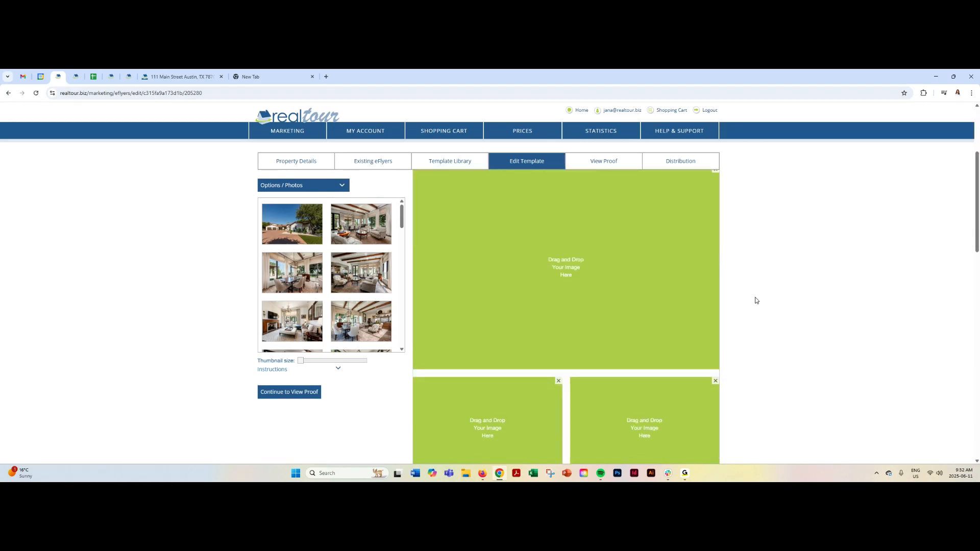
{"action": "scroll", "coordinate": [757, 300], "scroll_direction": "down", "scroll_amount": 3}
{"action": "scroll", "coordinate": [757, 301], "scroll_direction": "up", "scroll_amount": 3}
{"action": "left_click_drag", "start_coordinate": [371, 224], "coordinate": [507, 249]}
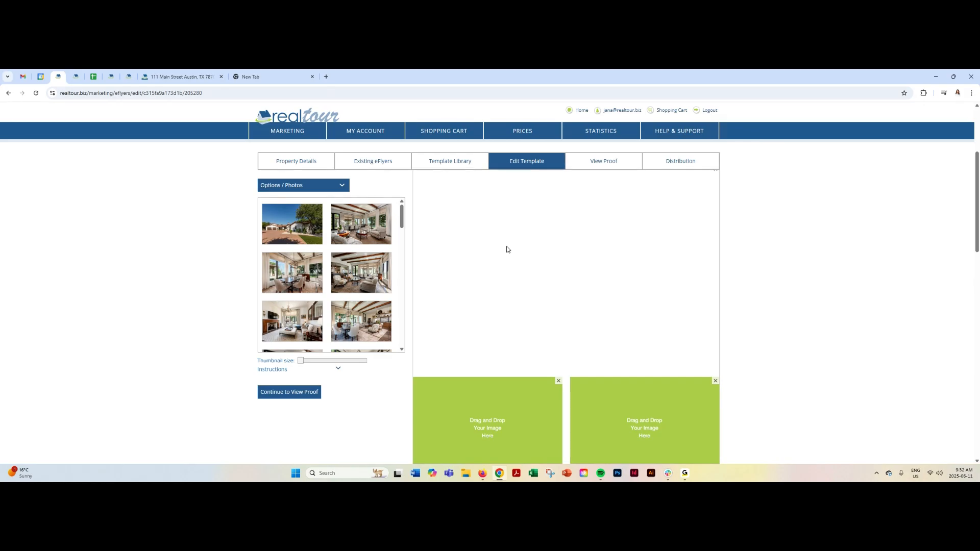
{"action": "scroll", "coordinate": [510, 285], "scroll_direction": "down", "scroll_amount": 2}
{"action": "left_click_drag", "start_coordinate": [378, 283], "coordinate": [478, 302]}
{"action": "left_click_drag", "start_coordinate": [294, 319], "coordinate": [587, 296]}
Place the fireplace living room photo in the second large slot and bedroom and bathroom photos in the two slots below
{"action": "scroll", "coordinate": [754, 282], "scroll_direction": "down", "scroll_amount": 4}
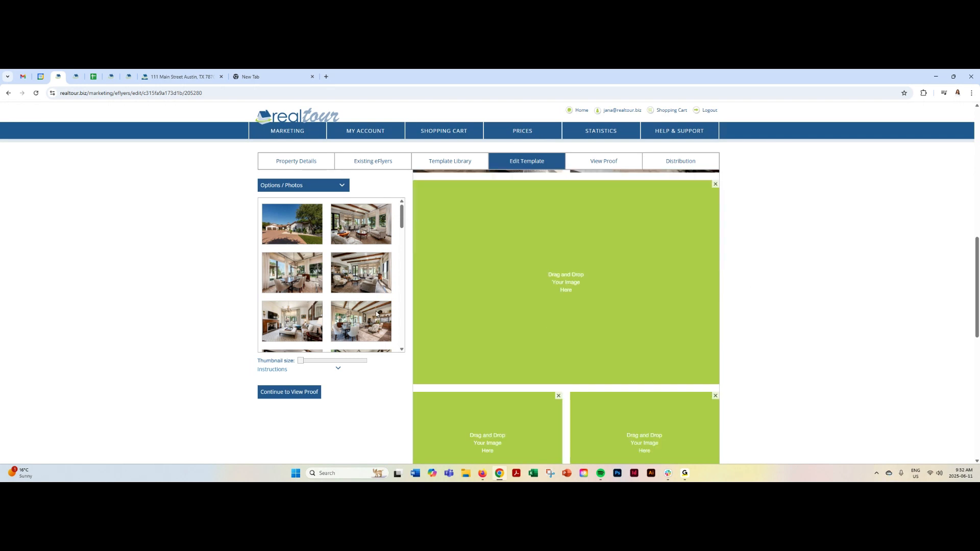
{"action": "left_click_drag", "start_coordinate": [310, 322], "coordinate": [548, 288]}
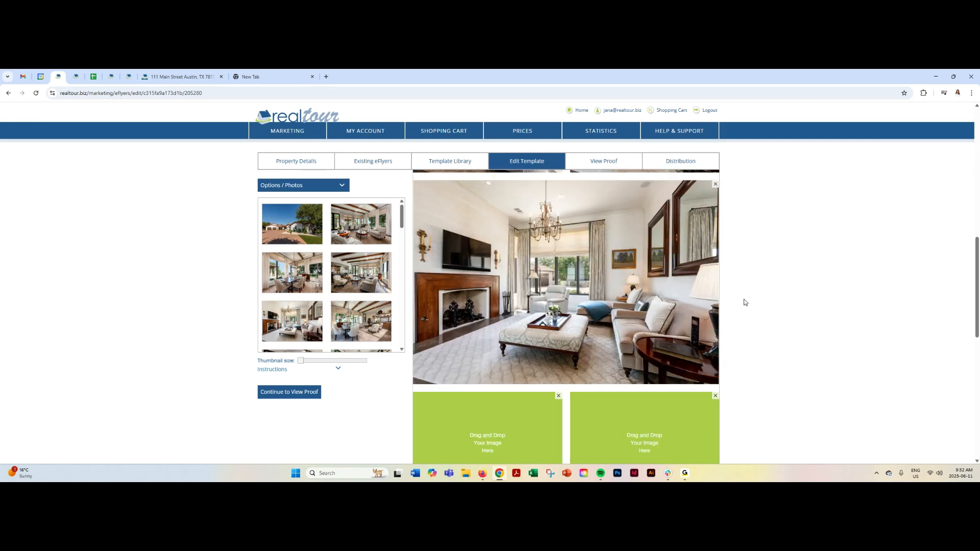
{"action": "scroll", "coordinate": [744, 302], "scroll_direction": "down", "scroll_amount": 3}
{"action": "scroll", "coordinate": [354, 278], "scroll_direction": "down", "scroll_amount": 4}
{"action": "scroll", "coordinate": [352, 286], "scroll_direction": "down", "scroll_amount": 3}
{"action": "left_click_drag", "start_coordinate": [305, 313], "coordinate": [445, 290]}
{"action": "scroll", "coordinate": [327, 299], "scroll_direction": "down", "scroll_amount": 3}
{"action": "left_click_drag", "start_coordinate": [350, 301], "coordinate": [597, 262]}
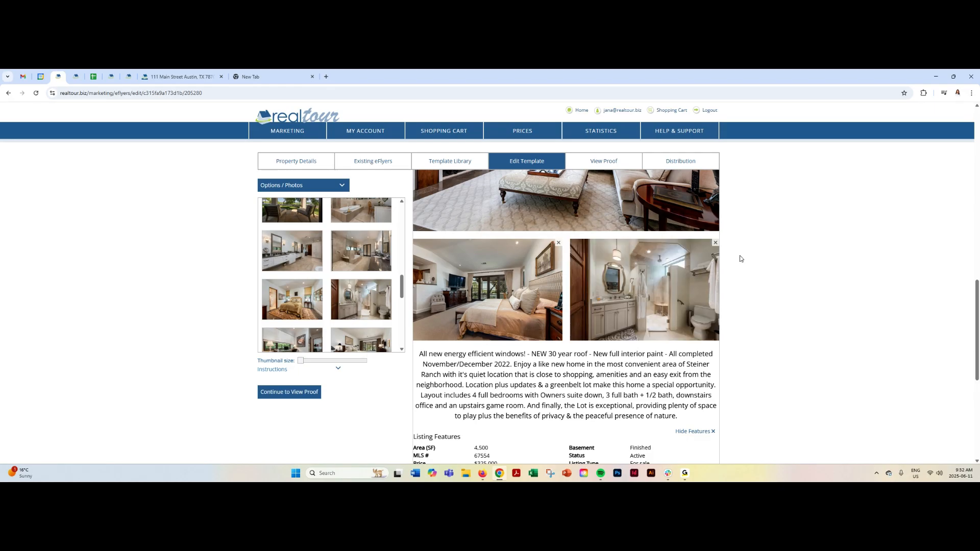
{"action": "scroll", "coordinate": [741, 259], "scroll_direction": "up", "scroll_amount": 10}
{"action": "scroll", "coordinate": [754, 266], "scroll_direction": "down", "scroll_amount": 5}
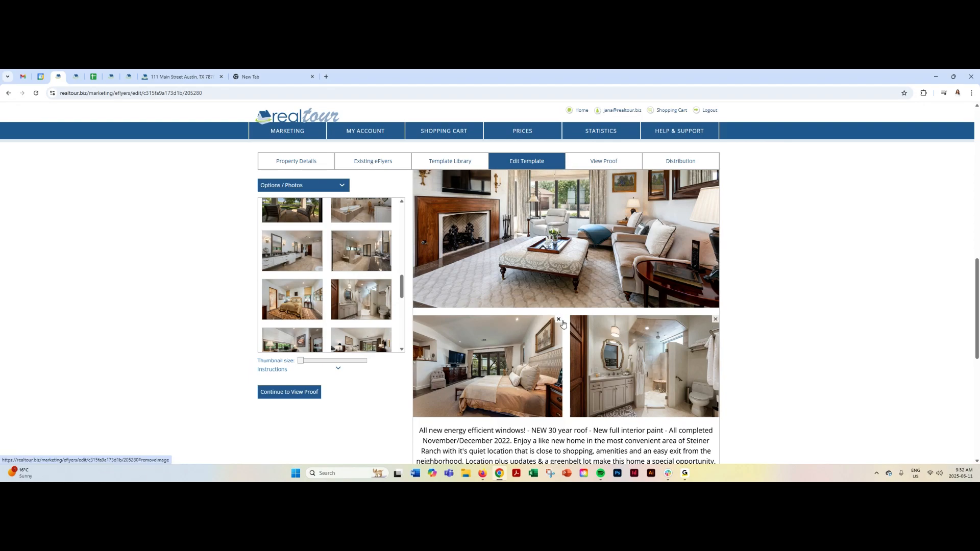
Open the property description for editing, check the link options for the phrase "NEW 30 year roof", and close them without inserting a link
{"action": "scroll", "coordinate": [744, 313], "scroll_direction": "down", "scroll_amount": 1}
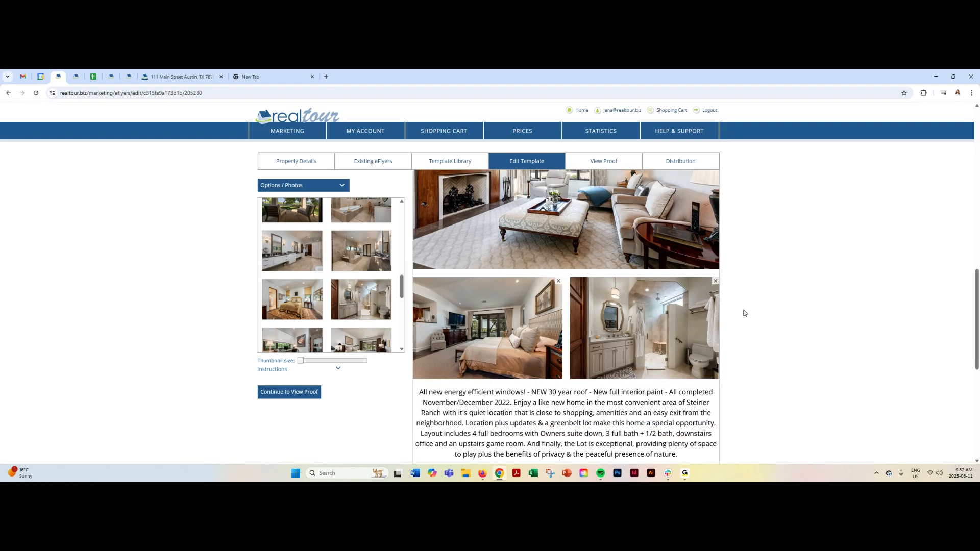
{"action": "scroll", "coordinate": [744, 313], "scroll_direction": "down", "scroll_amount": 2}
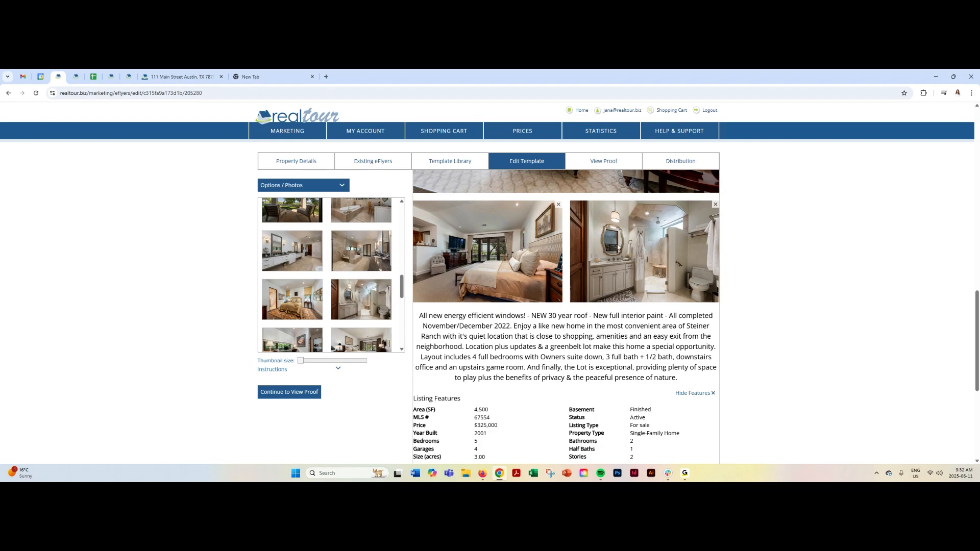
{"action": "scroll", "coordinate": [754, 283], "scroll_direction": "down", "scroll_amount": 2}
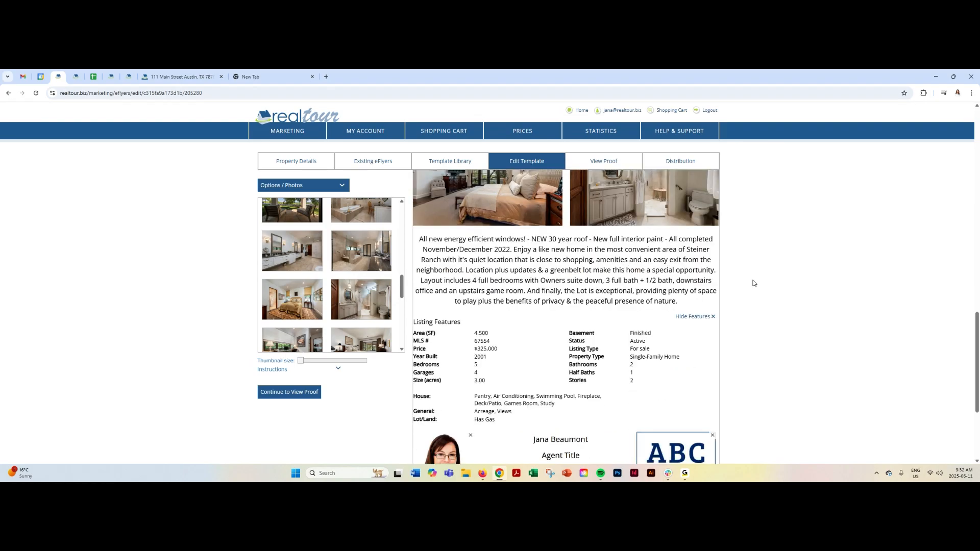
{"action": "left_click", "coordinate": [566, 266]}
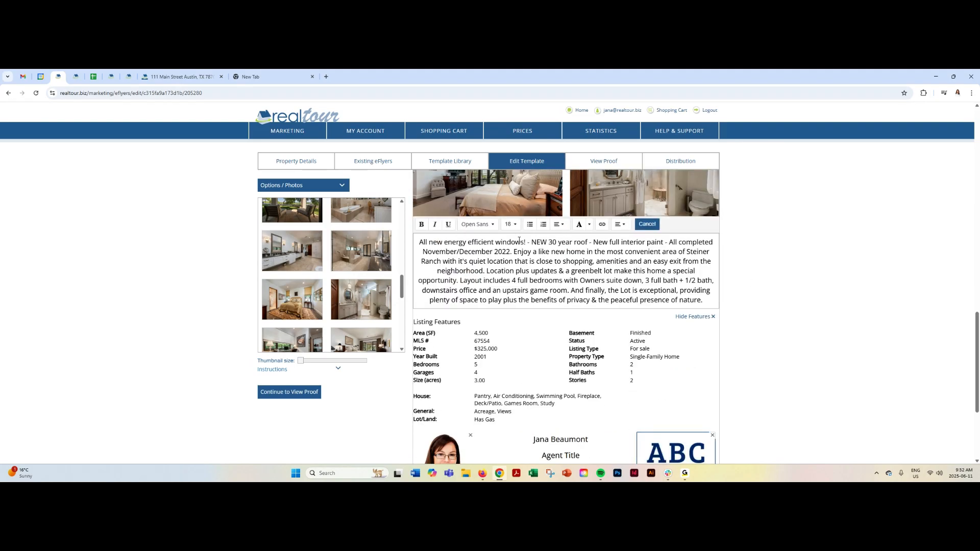
{"action": "left_click_drag", "start_coordinate": [531, 242], "coordinate": [588, 244]}
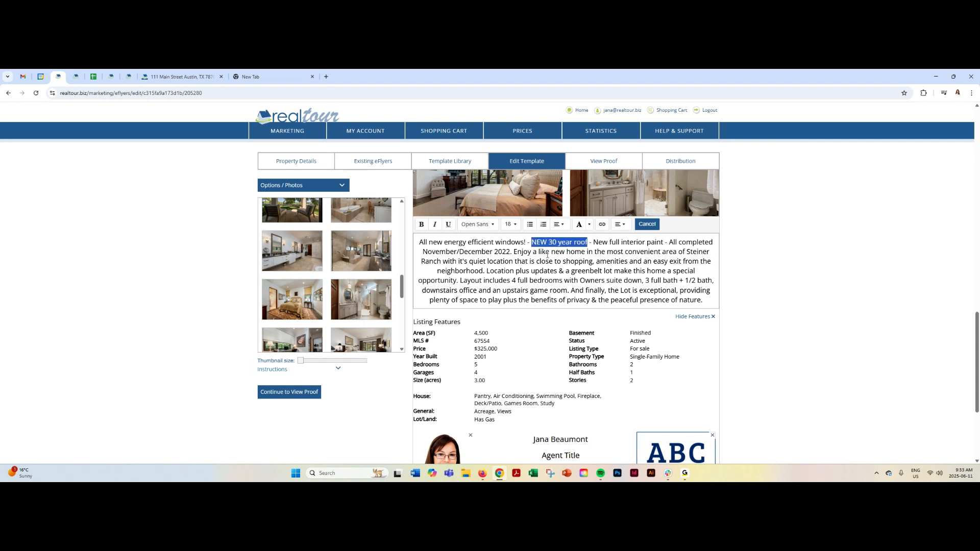
{"action": "left_click", "coordinate": [602, 225]}
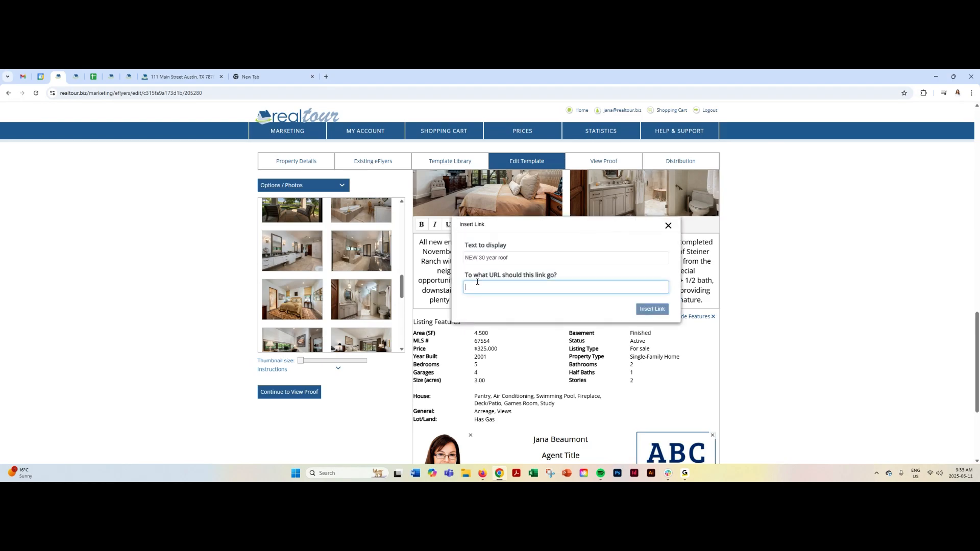
{"action": "left_click", "coordinate": [668, 225]}
Add the line "MLS#123456" at the end of the property description, check its link options without adding a link, and save the text
{"action": "left_click", "coordinate": [704, 300]}
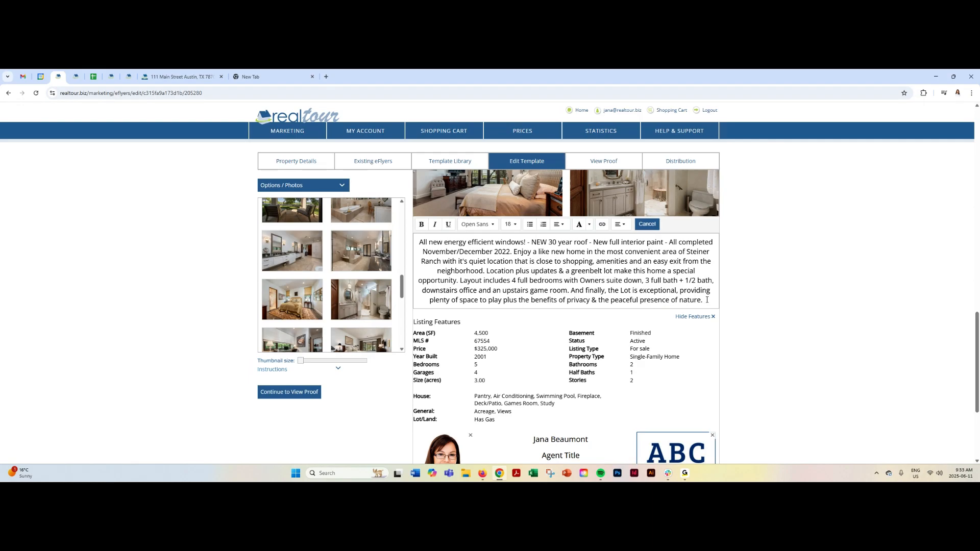
{"action": "key", "text": "Return"}
{"action": "type", "text": "MLS#123456"}
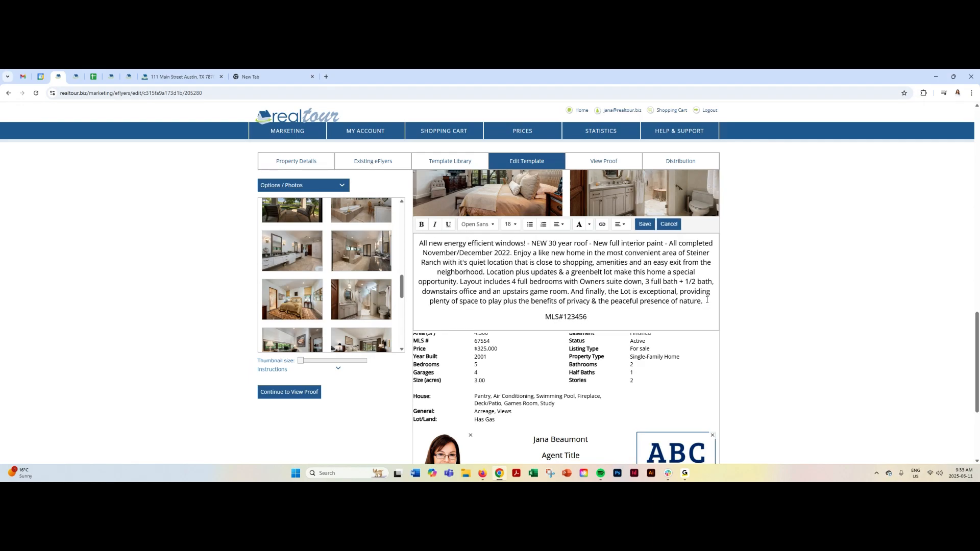
{"action": "triple_click", "coordinate": [591, 318]}
{"action": "left_click", "coordinate": [602, 224]}
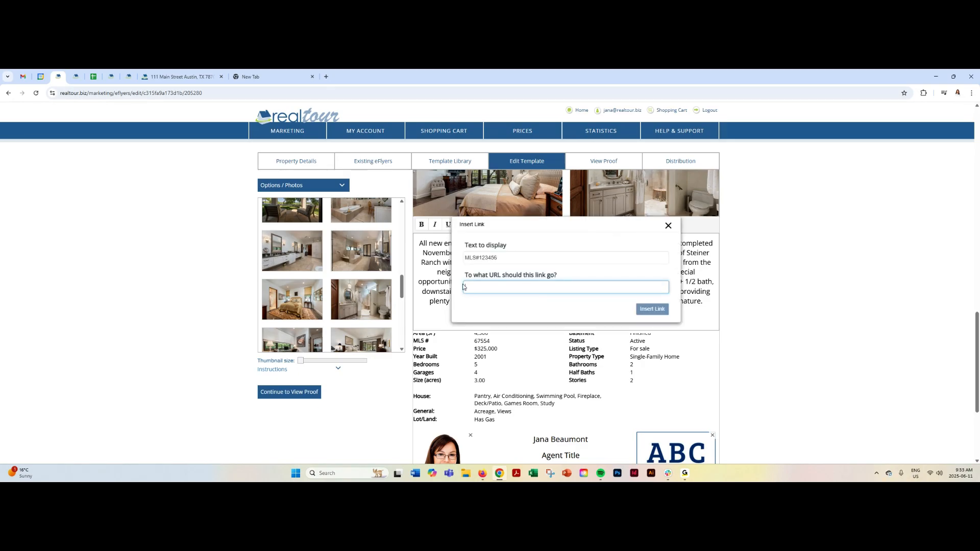
{"action": "left_click", "coordinate": [668, 225]}
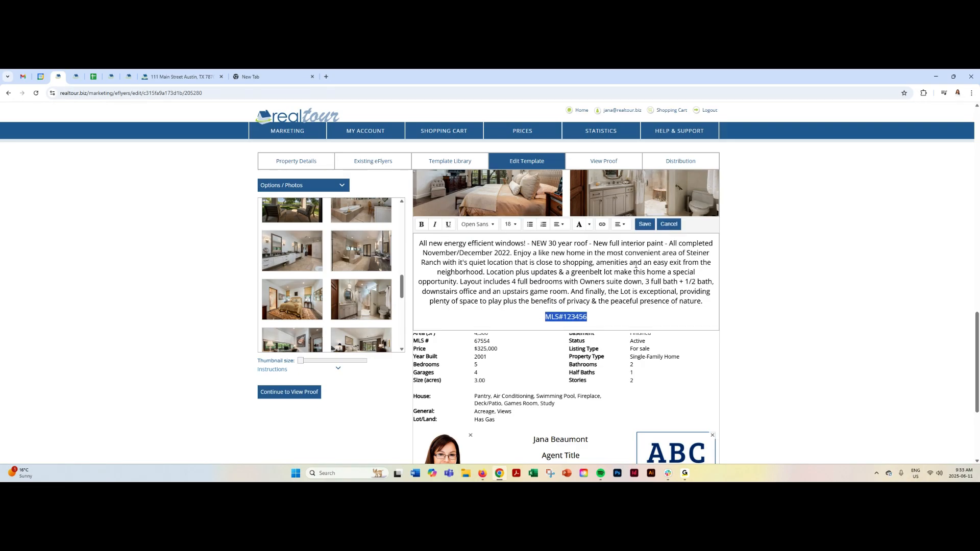
{"action": "left_click", "coordinate": [645, 224]}
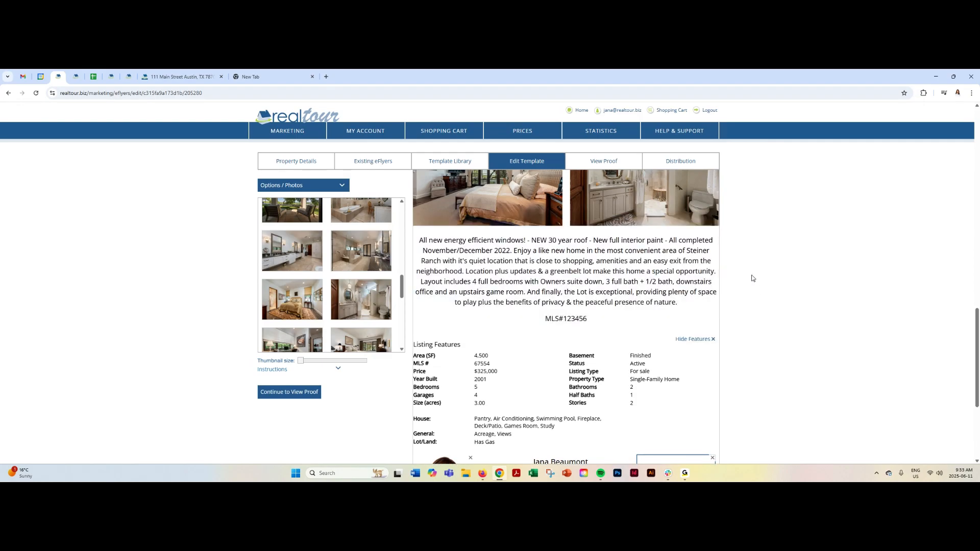
Hide the listing features section beneath the description and show it again
{"action": "scroll", "coordinate": [752, 278], "scroll_direction": "down", "scroll_amount": 2}
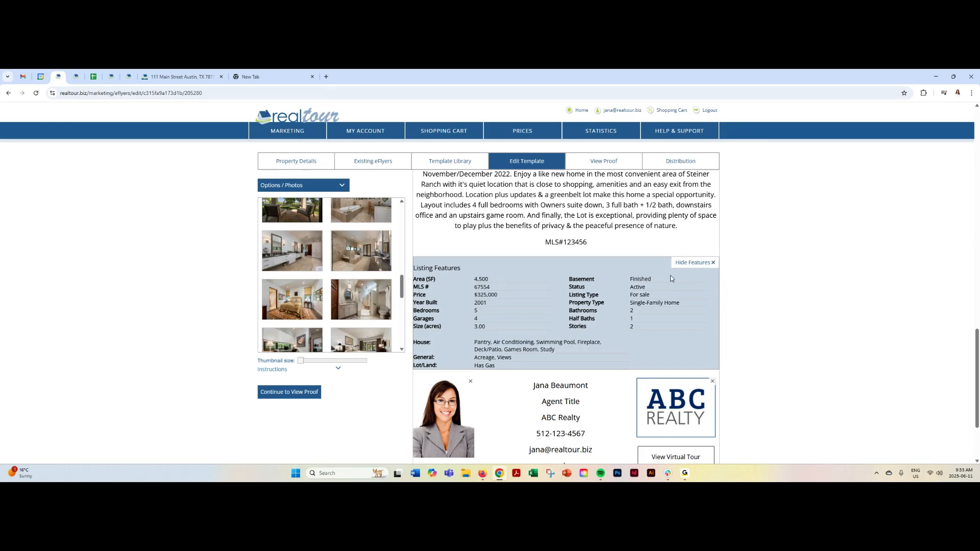
{"action": "left_click", "coordinate": [687, 262]}
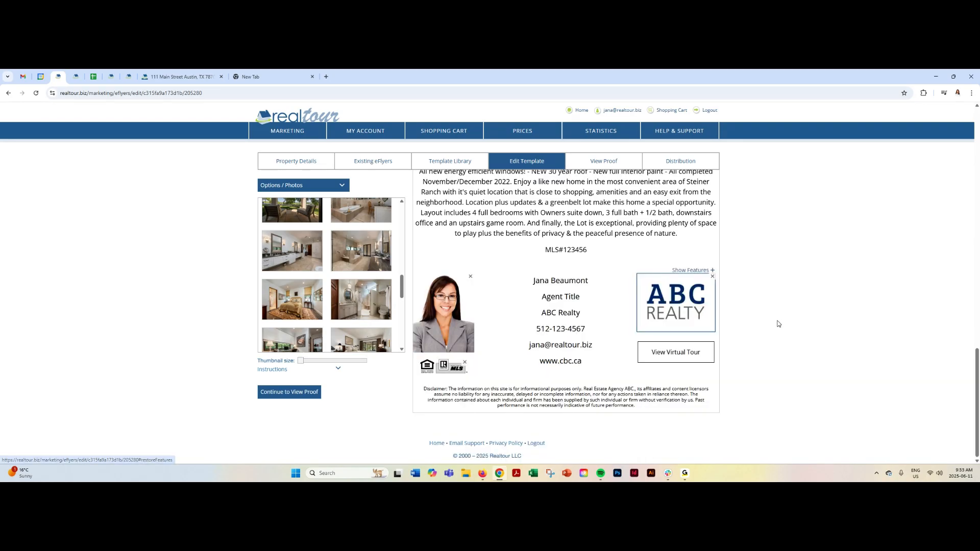
{"action": "left_click", "coordinate": [699, 274]}
Open the listing features for editing, view the choices for Bedrooms, and cancel the edit
{"action": "left_click", "coordinate": [645, 330]}
{"action": "left_click", "coordinate": [645, 330]}
{"action": "left_click", "coordinate": [525, 322]}
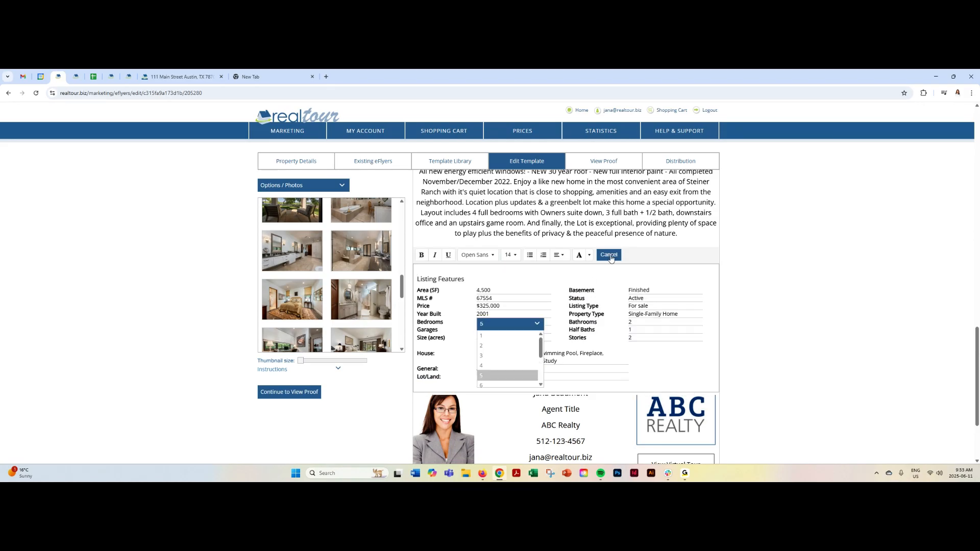
{"action": "left_click", "coordinate": [609, 255]}
Check the display text and destination URL of the View Virtual Tour link, leaving both as they are
{"action": "scroll", "coordinate": [746, 345], "scroll_direction": "down", "scroll_amount": 2}
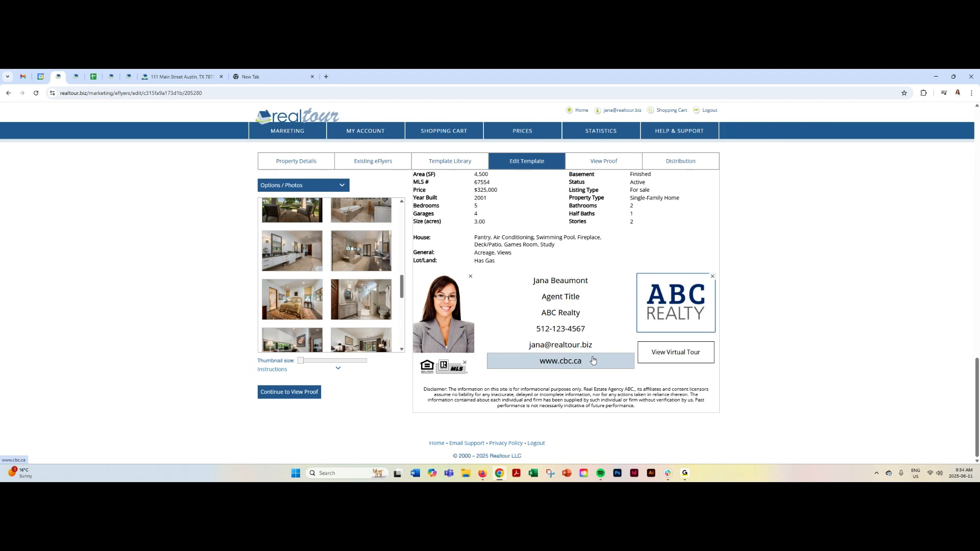
{"action": "left_click", "coordinate": [674, 355]}
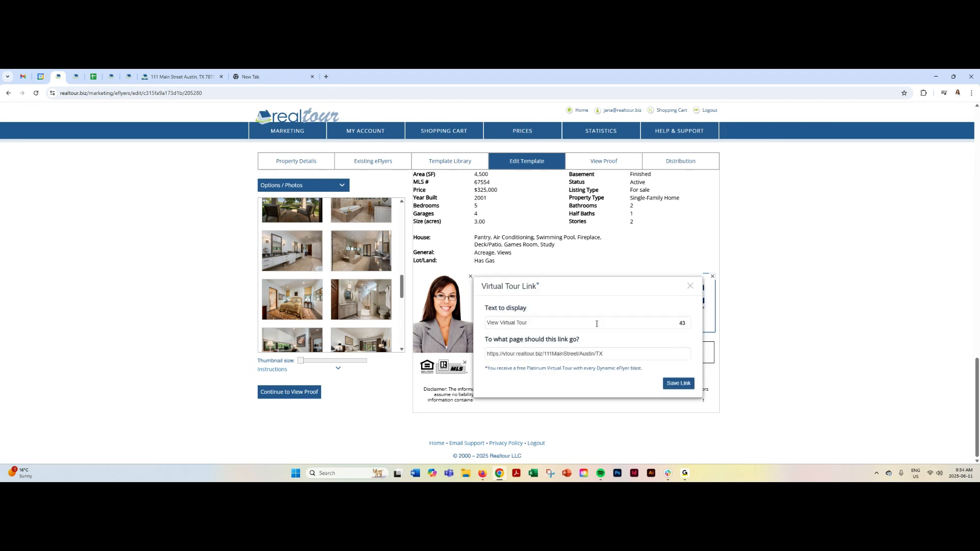
{"action": "left_click_drag", "start_coordinate": [605, 354], "coordinate": [485, 354]}
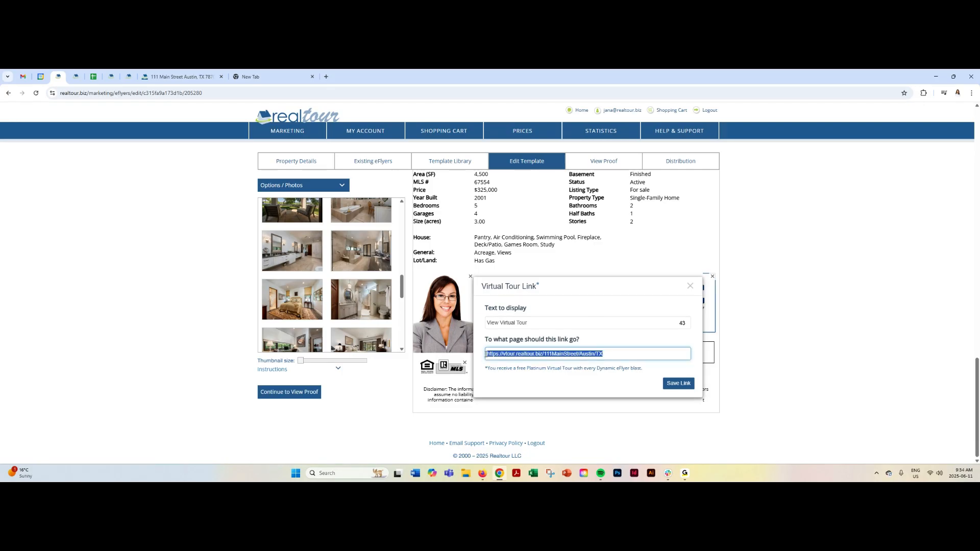
{"action": "left_click", "coordinate": [690, 285]}
View the eFlyer's proof and test the link on its first large photo, closing the page it opens
{"action": "scroll", "coordinate": [739, 293], "scroll_direction": "up", "scroll_amount": 15}
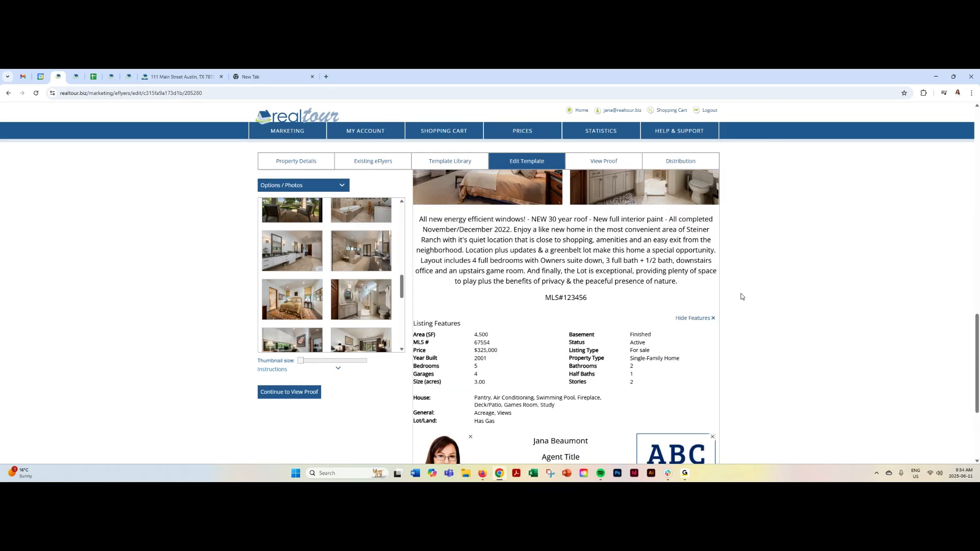
{"action": "left_click", "coordinate": [602, 163]}
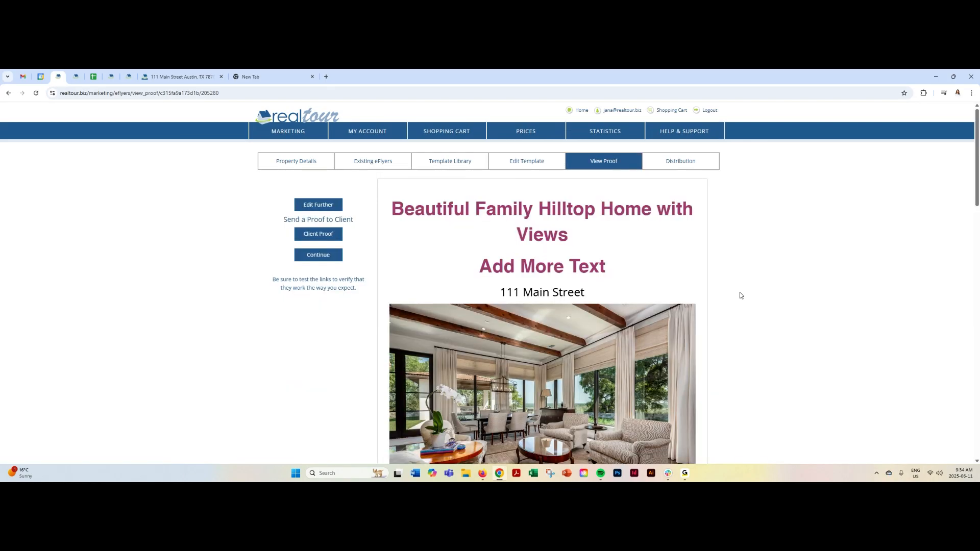
{"action": "scroll", "coordinate": [738, 305], "scroll_direction": "down", "scroll_amount": 2}
{"action": "scroll", "coordinate": [738, 306], "scroll_direction": "down", "scroll_amount": 6}
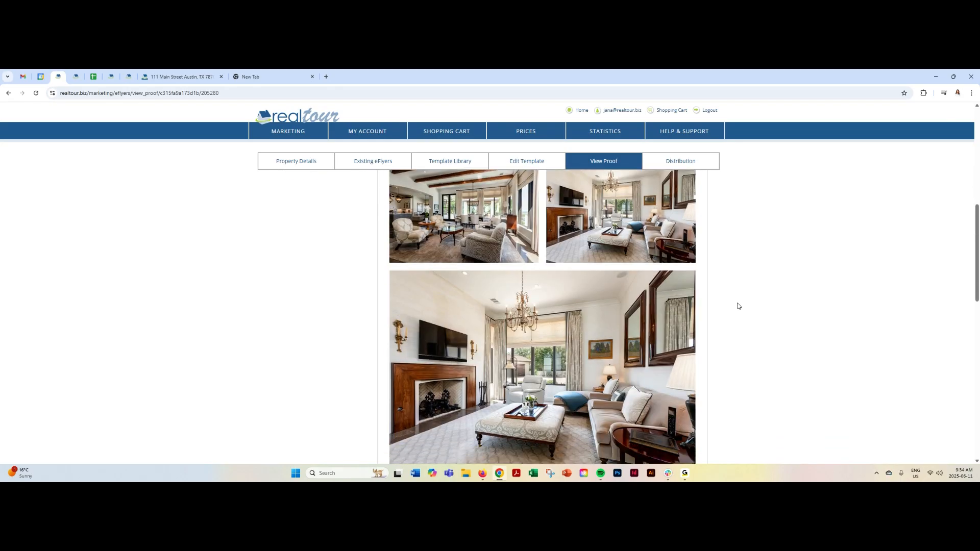
{"action": "scroll", "coordinate": [737, 305], "scroll_direction": "up", "scroll_amount": 8}
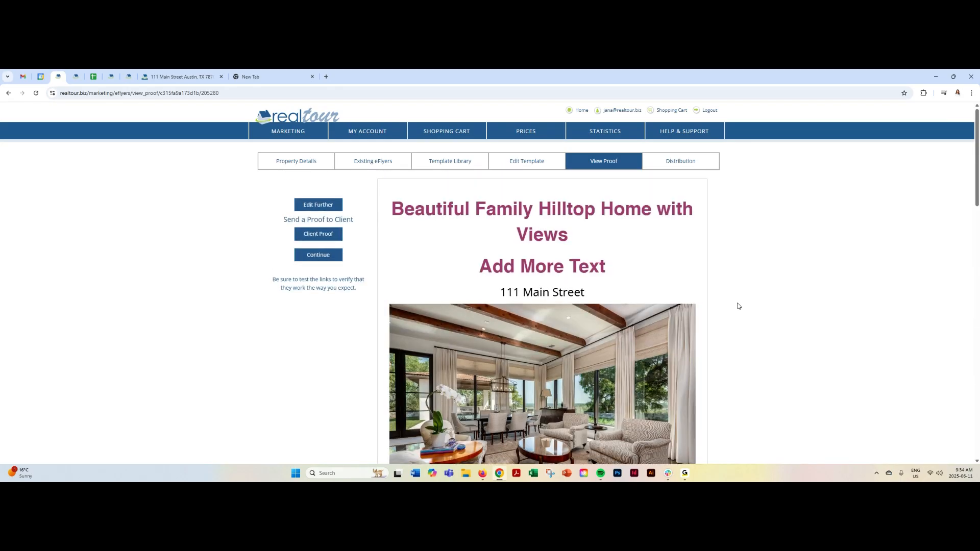
{"action": "scroll", "coordinate": [737, 306], "scroll_direction": "down", "scroll_amount": 2}
{"action": "left_click", "coordinate": [553, 269]}
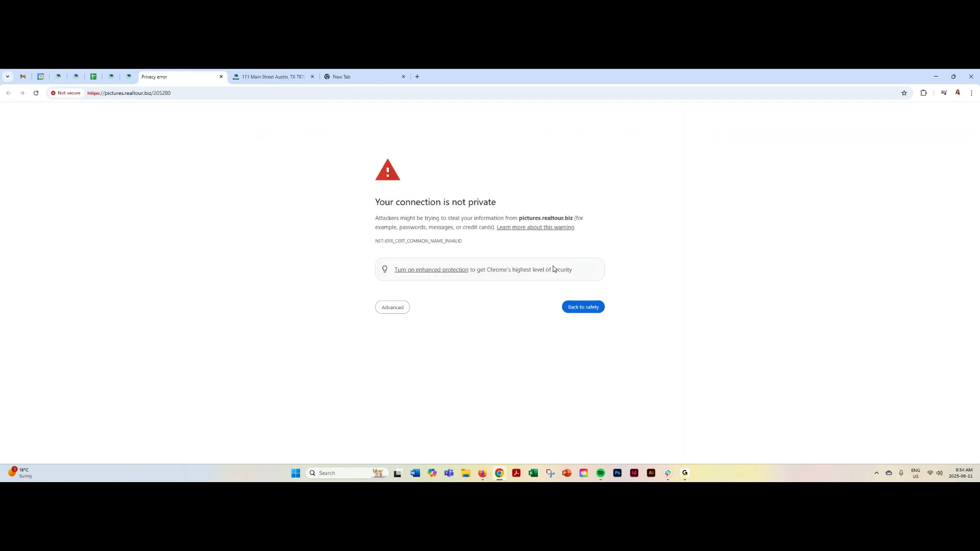
{"action": "left_click", "coordinate": [221, 77]}
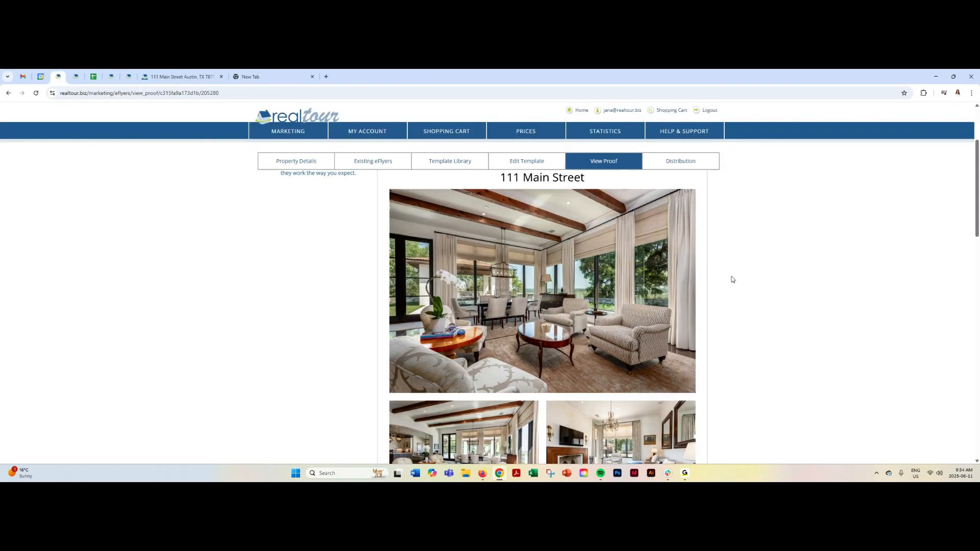
Review the entire eFlyer proof from the headline and photos down to its end
{"action": "scroll", "coordinate": [727, 295], "scroll_direction": "up", "scroll_amount": 2}
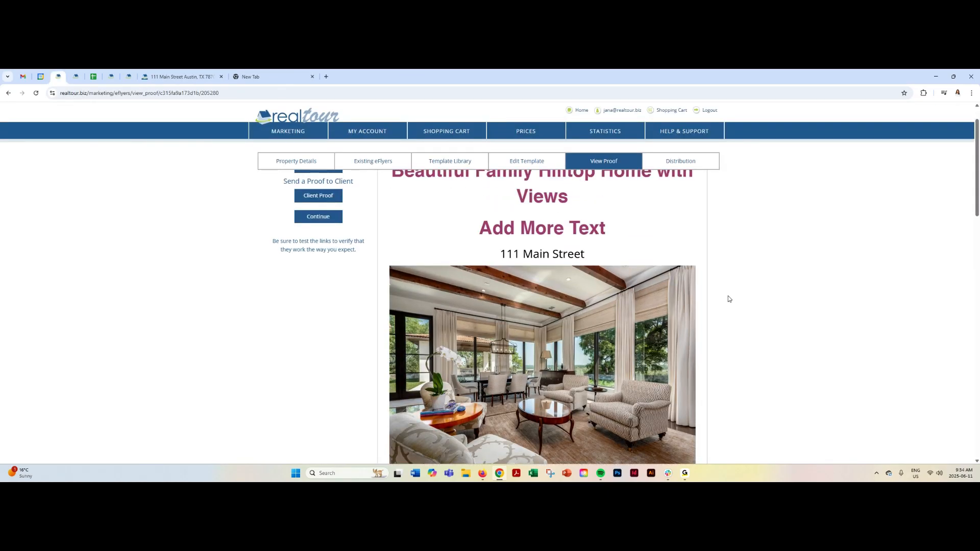
{"action": "scroll", "coordinate": [728, 299], "scroll_direction": "down", "scroll_amount": 7}
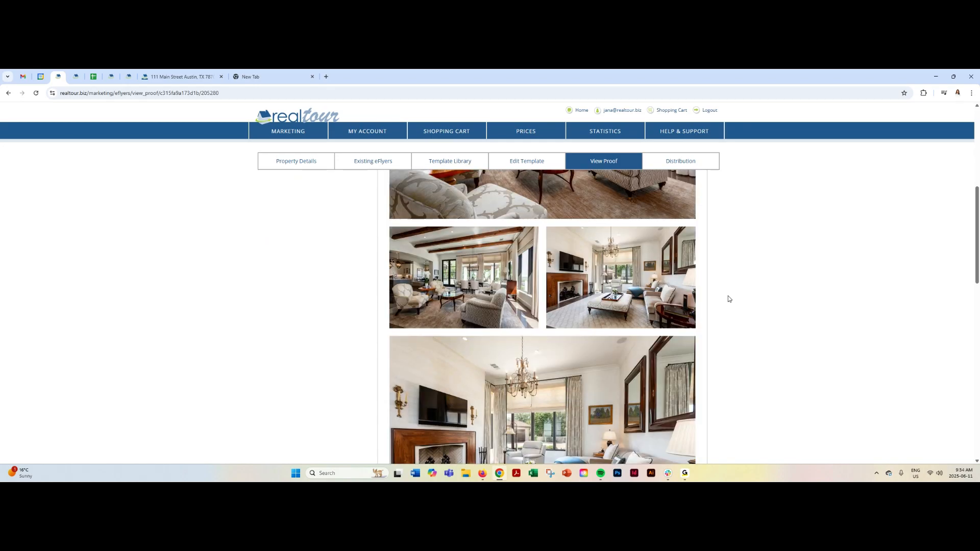
{"action": "scroll", "coordinate": [728, 299], "scroll_direction": "down", "scroll_amount": 10}
{"action": "scroll", "coordinate": [729, 299], "scroll_direction": "up", "scroll_amount": 3}
{"action": "scroll", "coordinate": [729, 299], "scroll_direction": "up", "scroll_amount": 12}
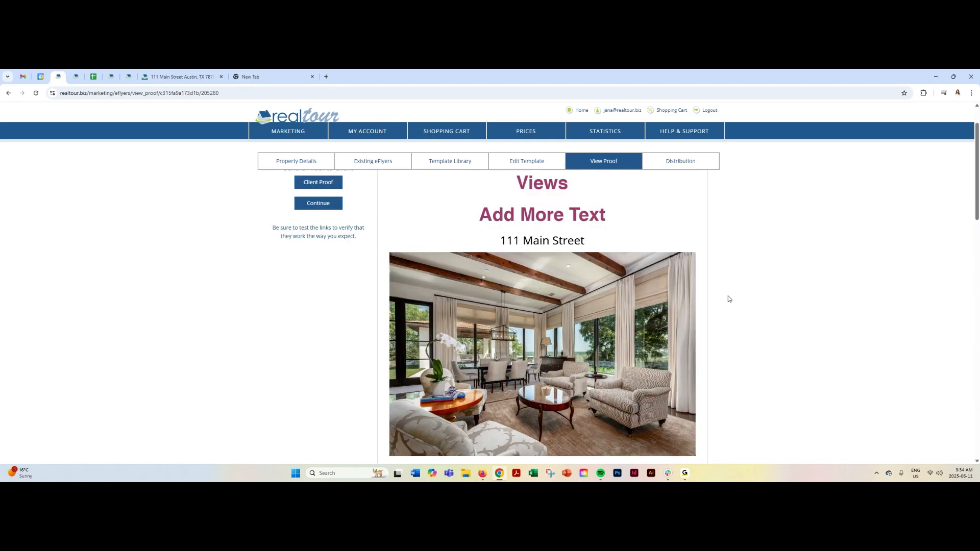
{"action": "scroll", "coordinate": [729, 299], "scroll_direction": "up", "scroll_amount": 1}
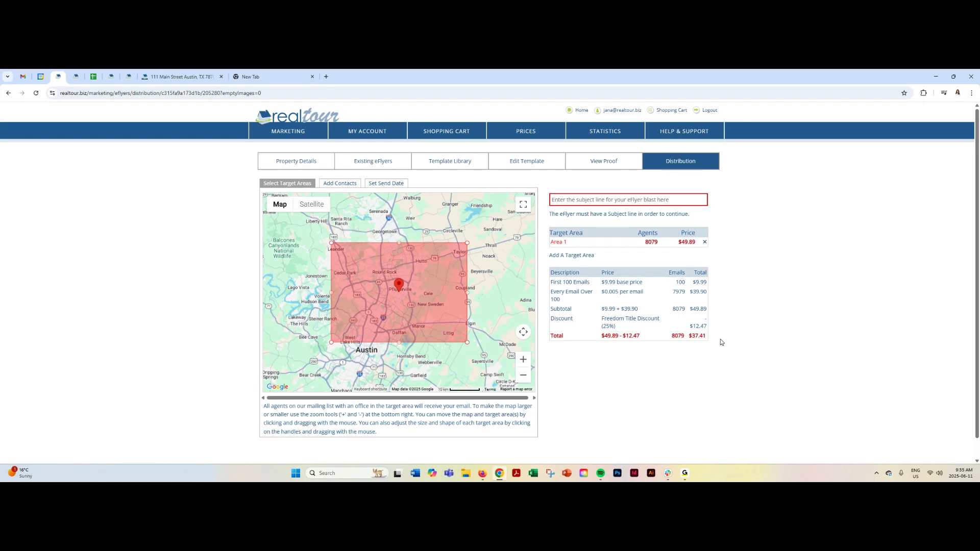
Leave the eFlyer's distribution page and return to the account dashboard
{"action": "left_click", "coordinate": [297, 116]}
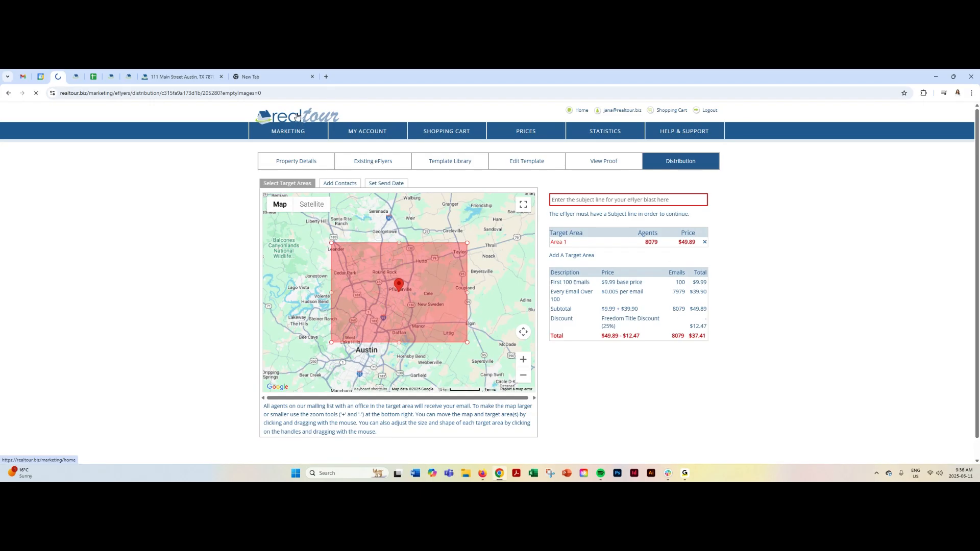
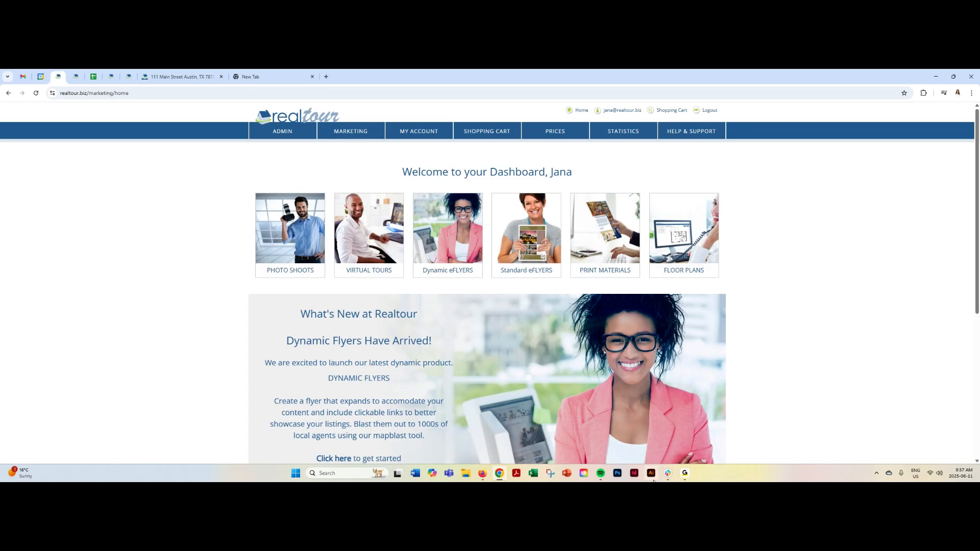
{"action": "mouse_move", "coordinate": [685, 472]}
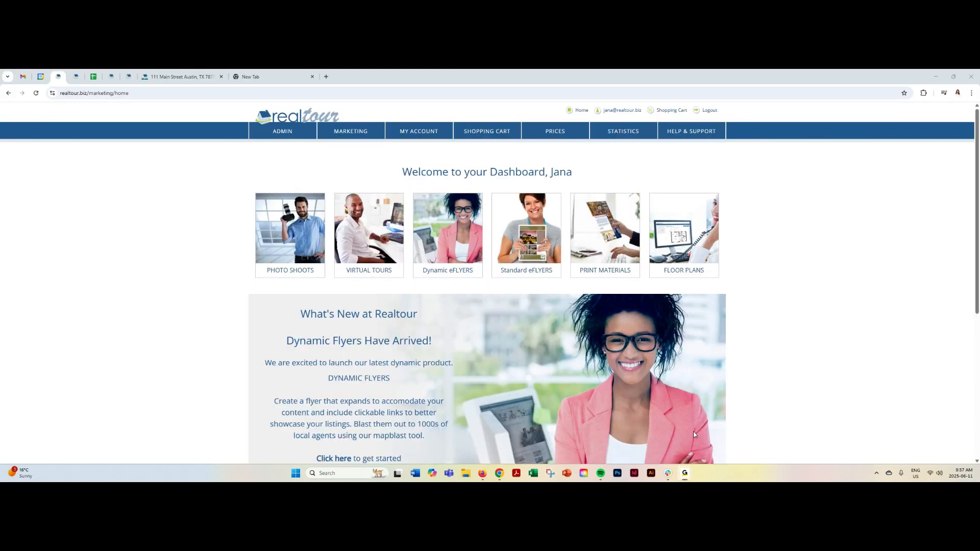